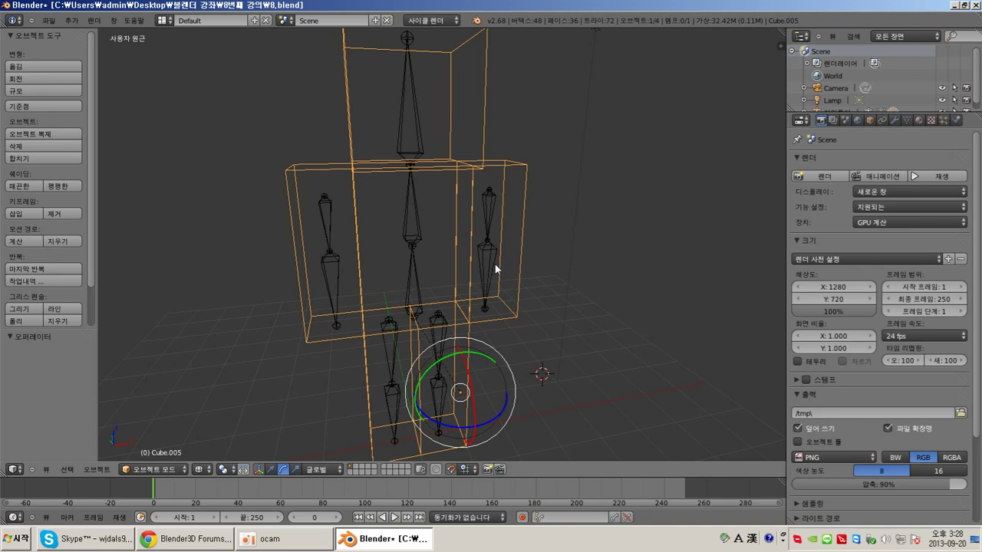
Switch the joined box-character mesh to Edit Mode.
right_click(323, 257)
key("ctrl+z")
middle_click_drag(403, 287, 464, 294)
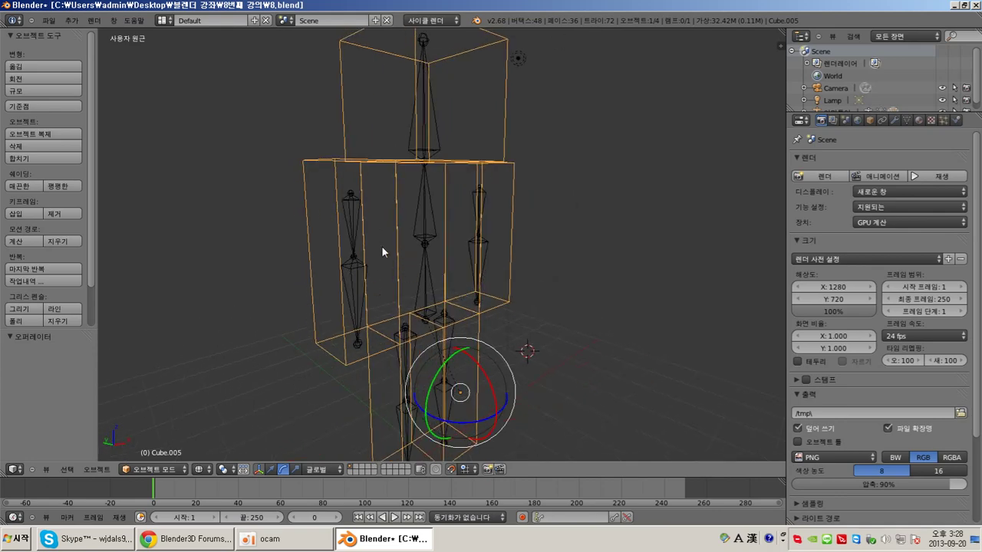
middle_click_drag(344, 249, 372, 255)
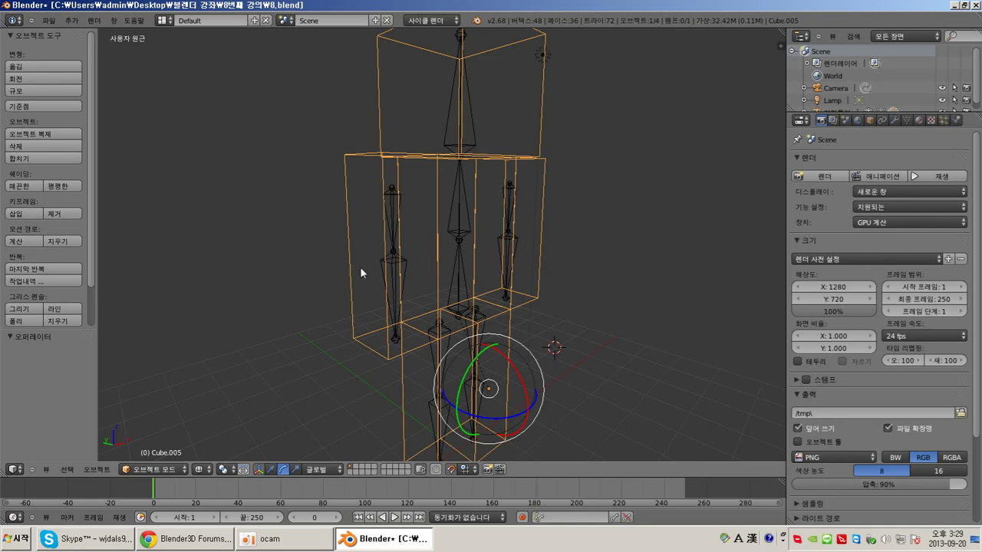
middle_click_drag(411, 258, 404, 251)
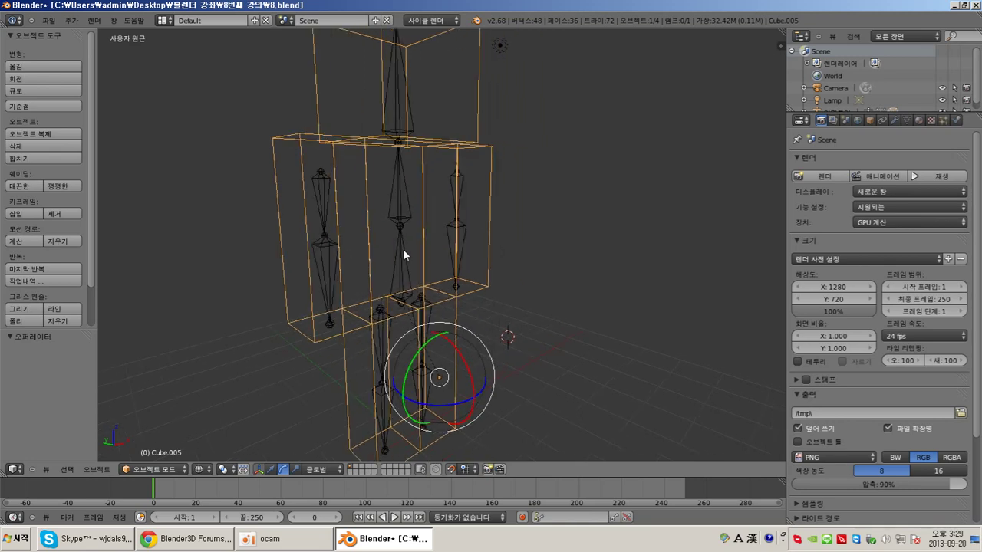
left_click(175, 470)
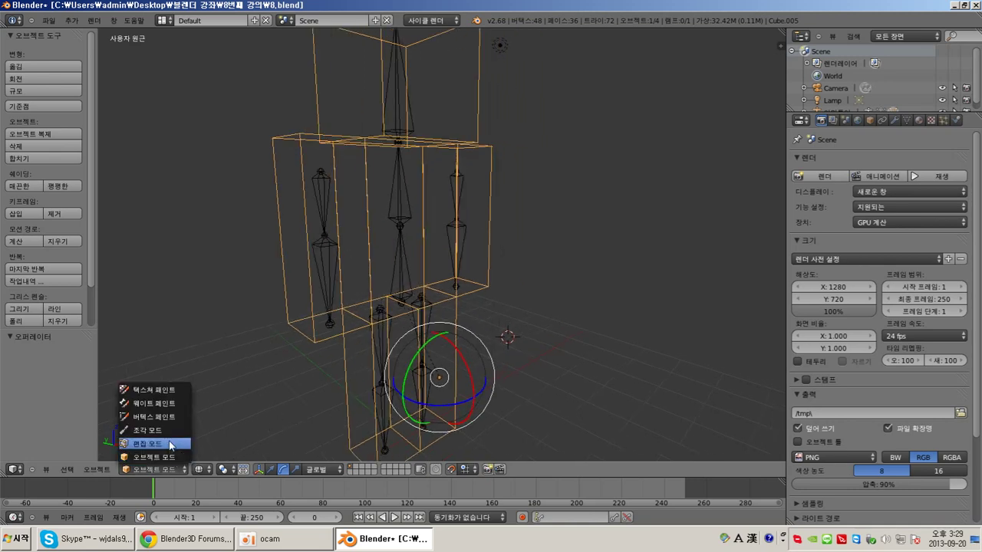
left_click(170, 446)
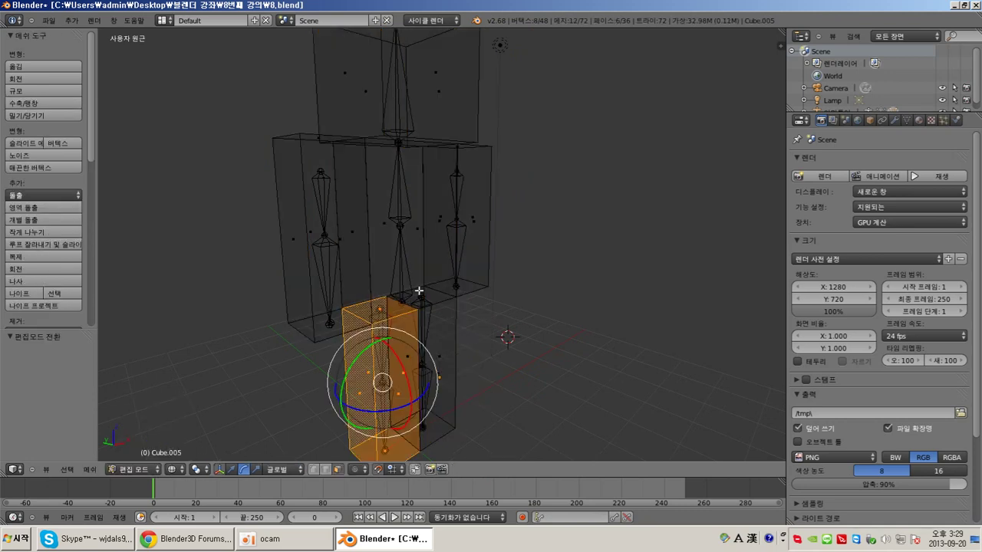
Activate the translate manipulator, select the outer face of the arm on the negative X side, and grow the selection to the whole arm block.
right_click(299, 237)
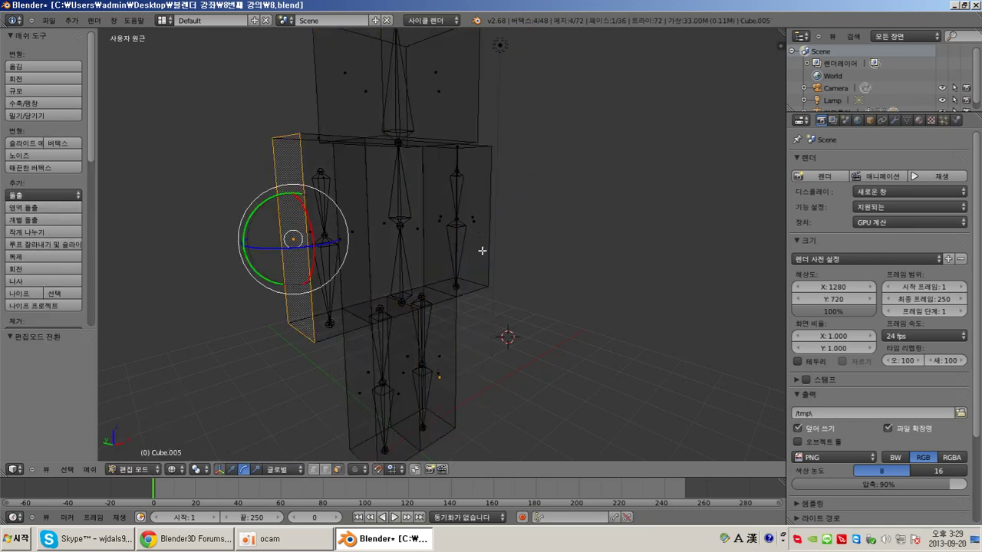
right_click(352, 230)
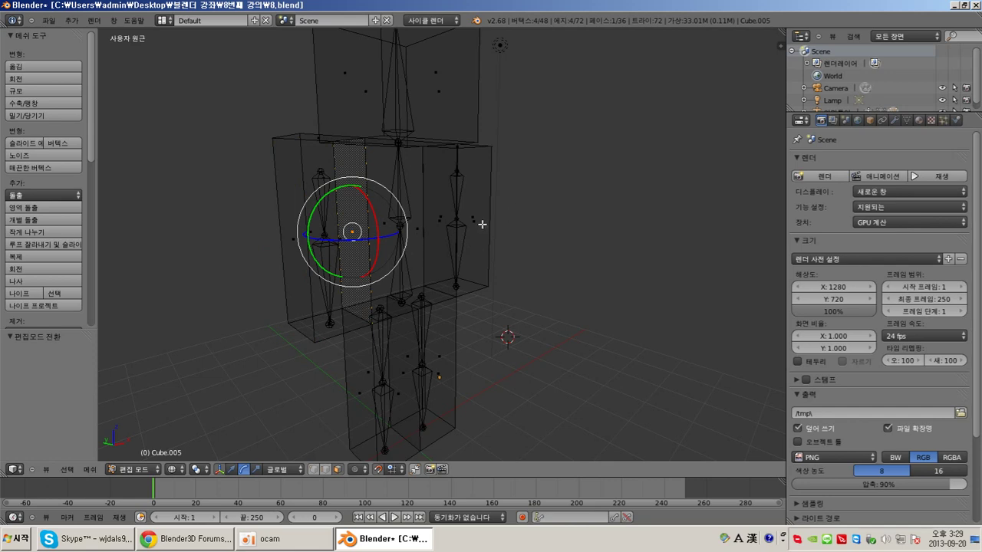
left_click(231, 469)
middle_click_drag(467, 248, 428, 263)
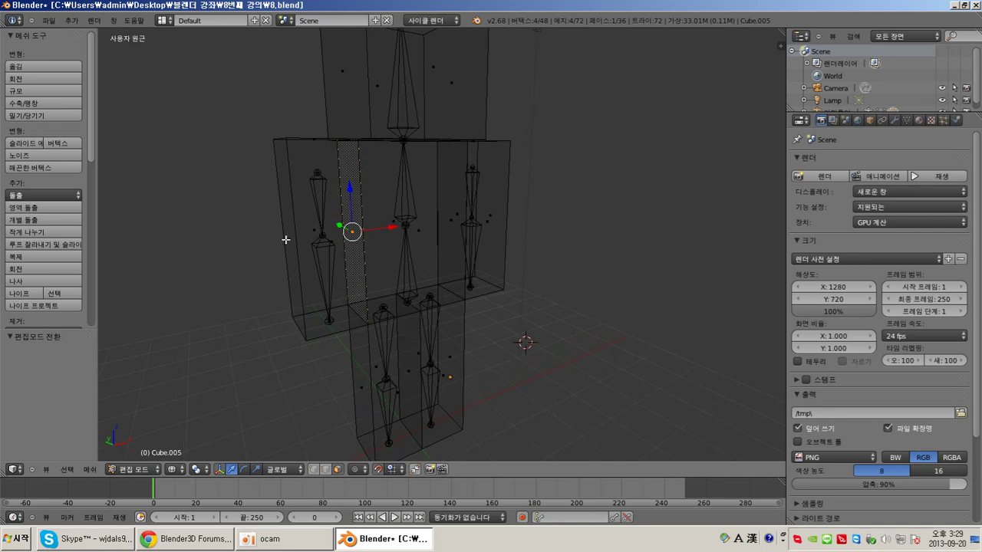
right_click(285, 239)
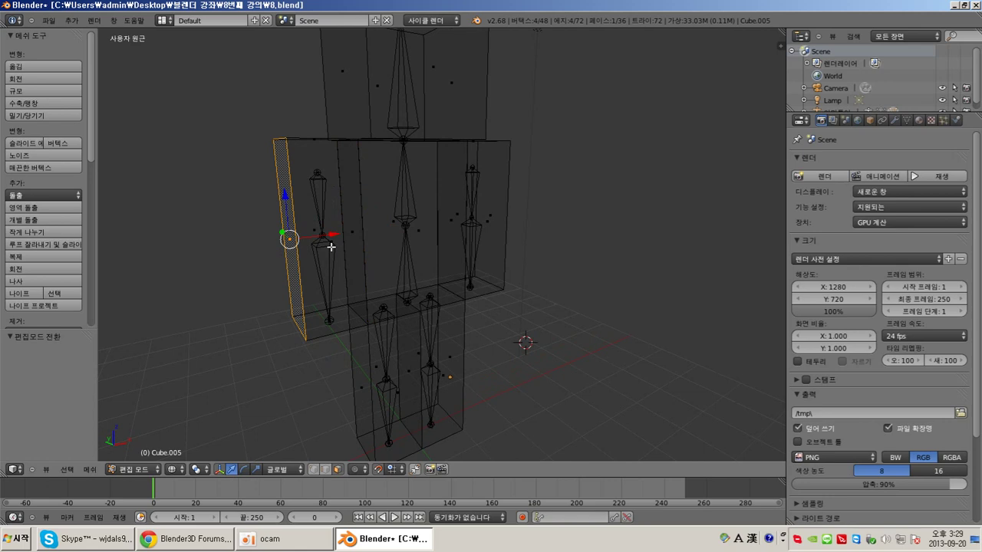
key("space")
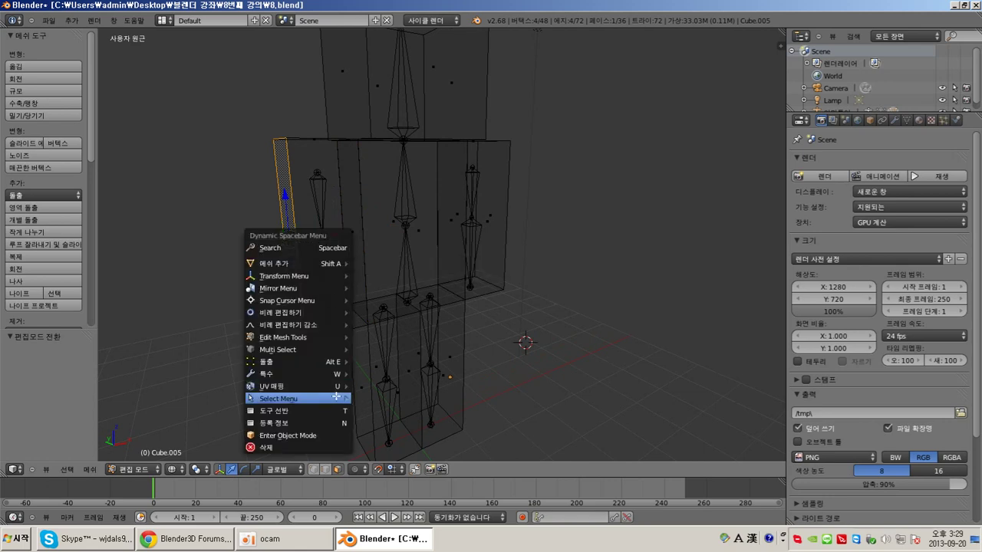
mouse_move(336, 400)
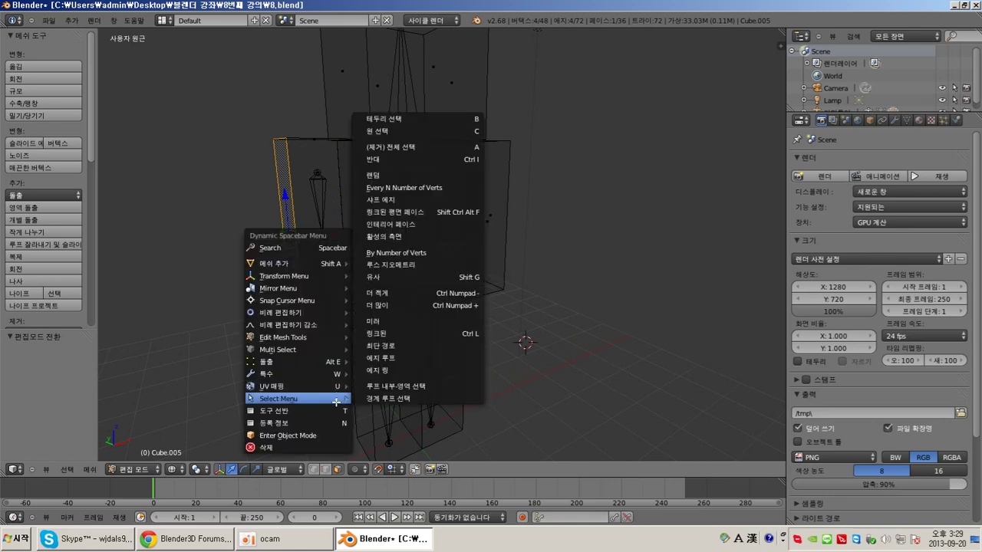
left_click(462, 306)
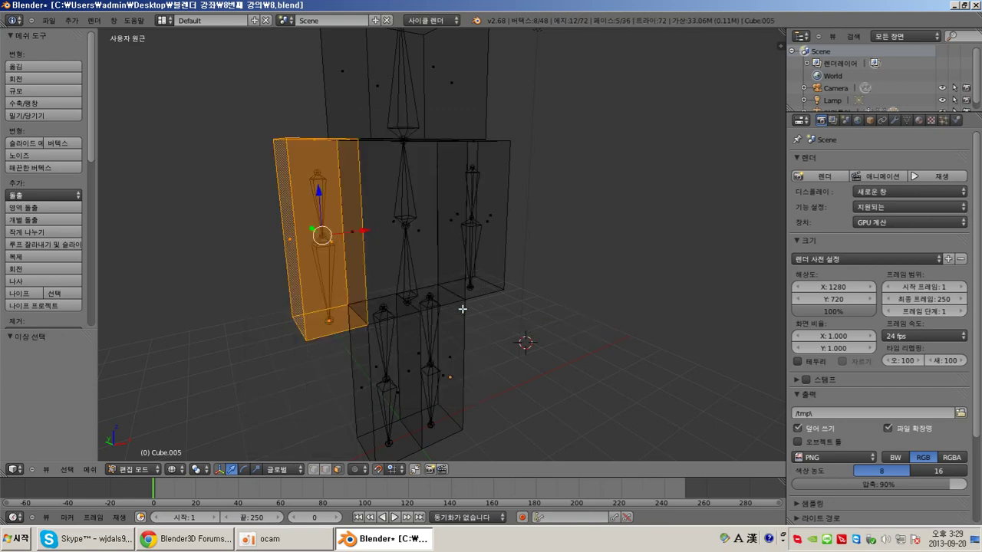
Move the selected arm block -1 unit along the X axis, away from the torso.
middle_click_drag(366, 283, 600, 299)
middle_click_drag(391, 269, 450, 289)
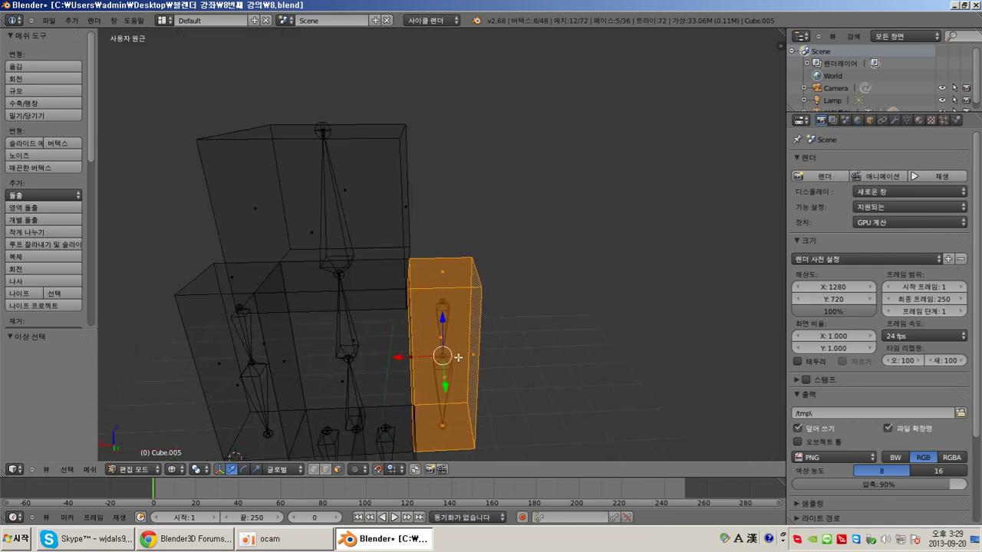
middle_click_drag(482, 350, 470, 339)
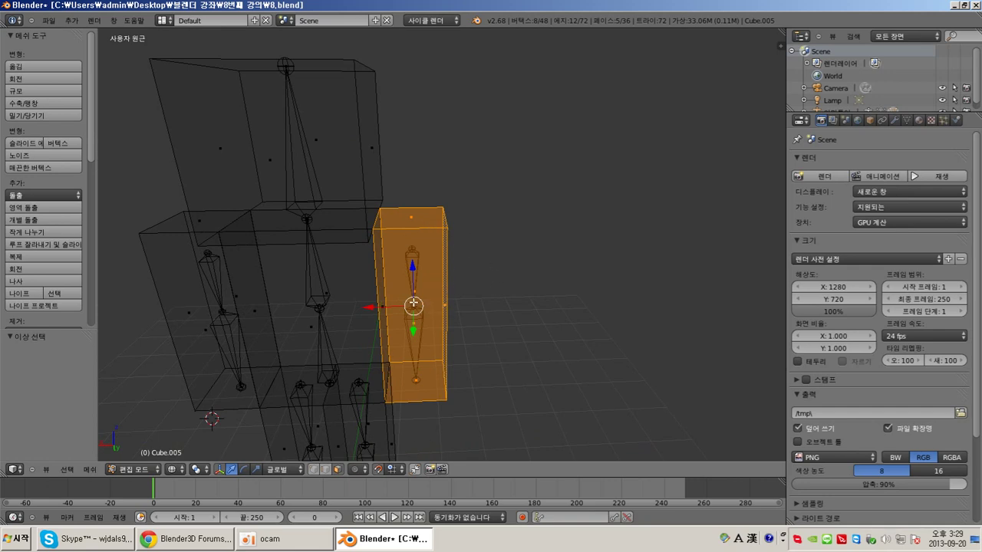
right_click(413, 304, "shift")
middle_click_drag(478, 312, 346, 305)
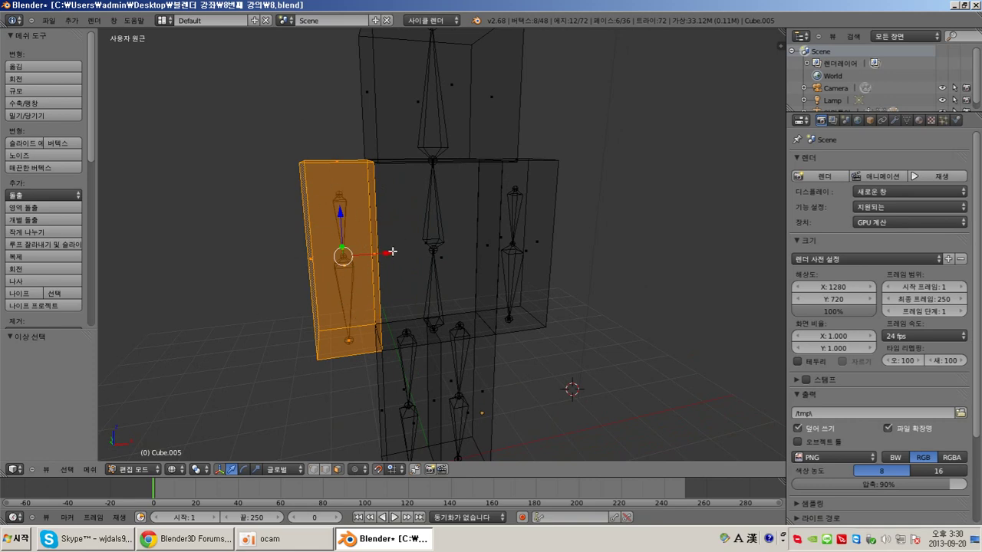
left_click_drag(388, 253, 308, 261, "ctrl")
Select all linked geometry of the opposite arm block and move it 1 unit along the X axis.
middle_click_drag(404, 243, 466, 250)
right_click(224, 200)
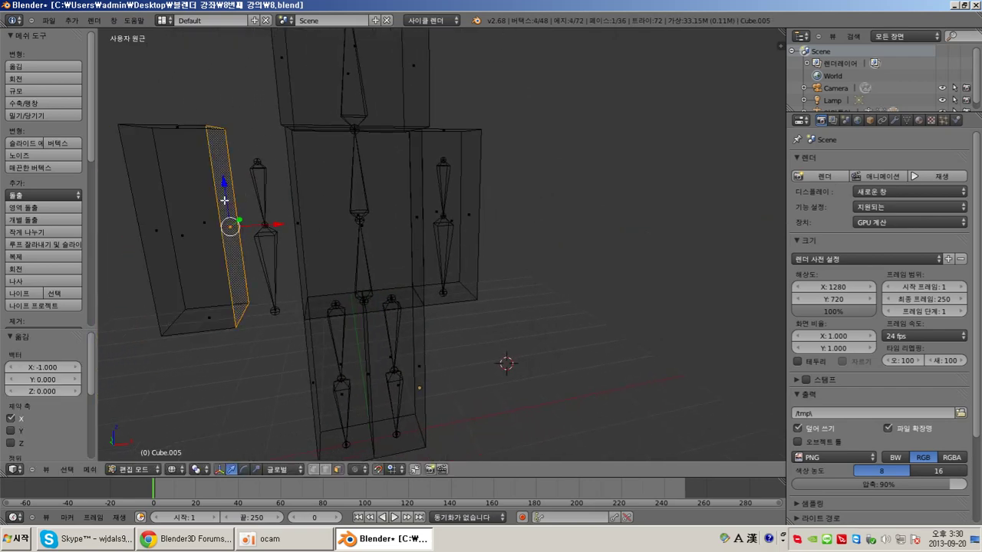
right_click(294, 198)
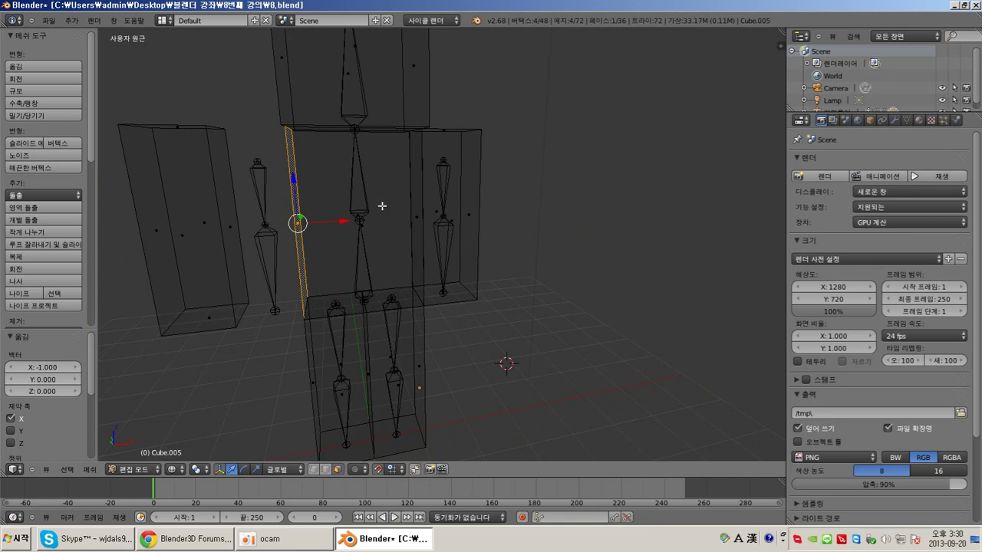
right_click(454, 221)
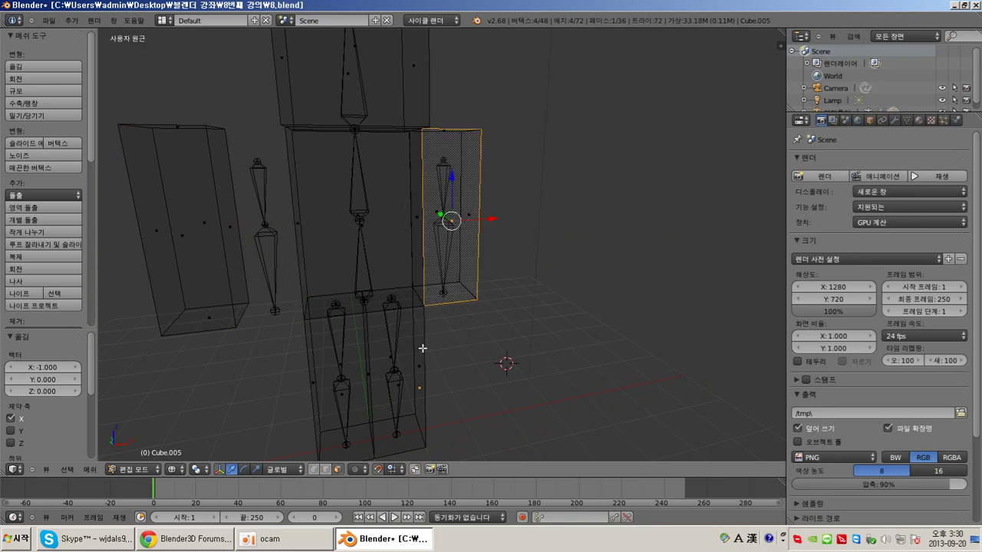
right_click(401, 369)
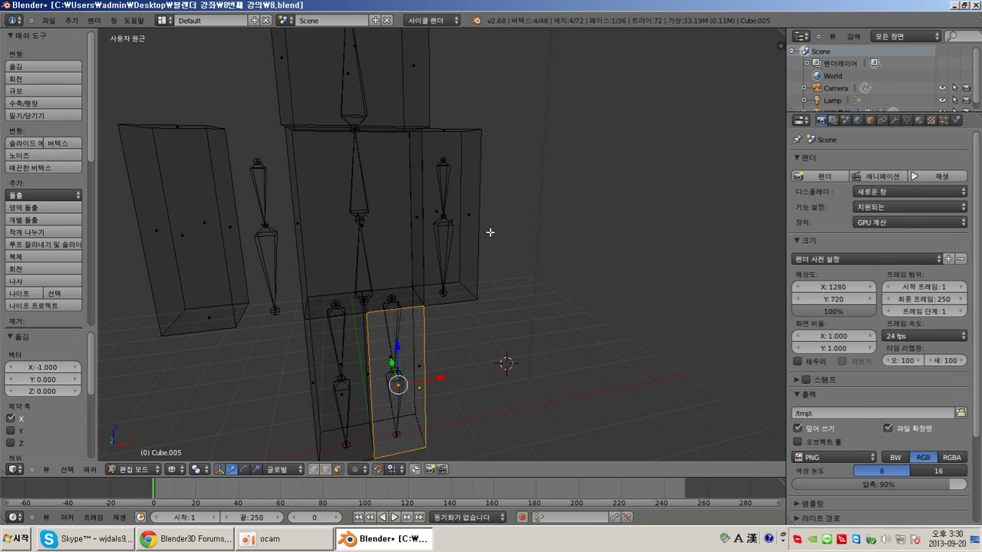
middle_click_drag(490, 232, 488, 238)
right_click(456, 221)
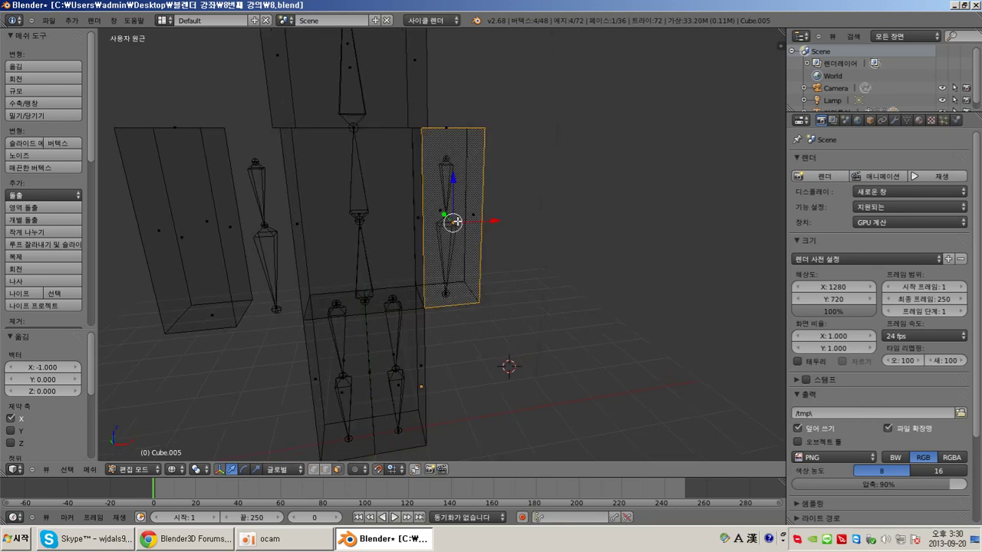
key("ctrl+l")
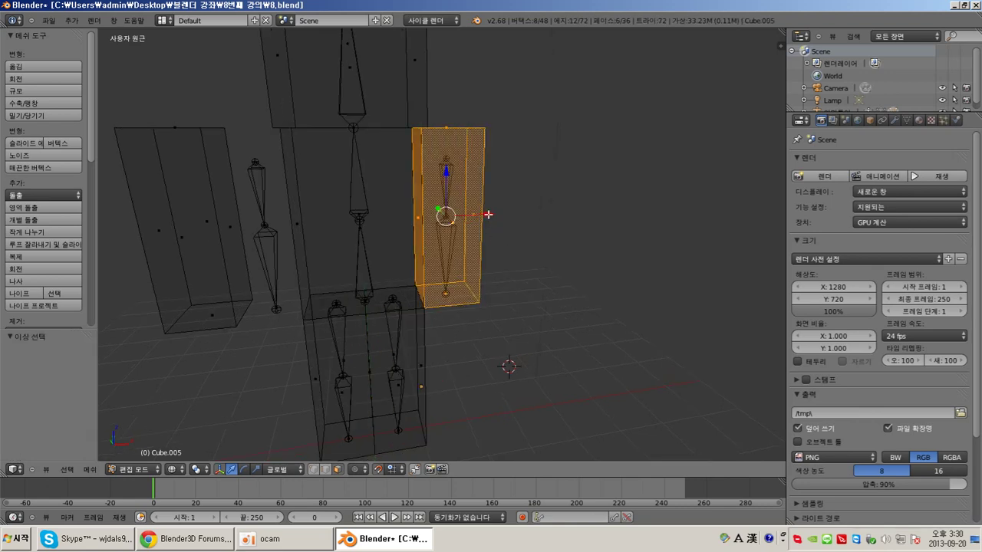
key("g")
key("x")
left_click(543, 214)
Select the whole leg block on the negative X side and move it -1 unit along the X axis.
right_click(381, 371)
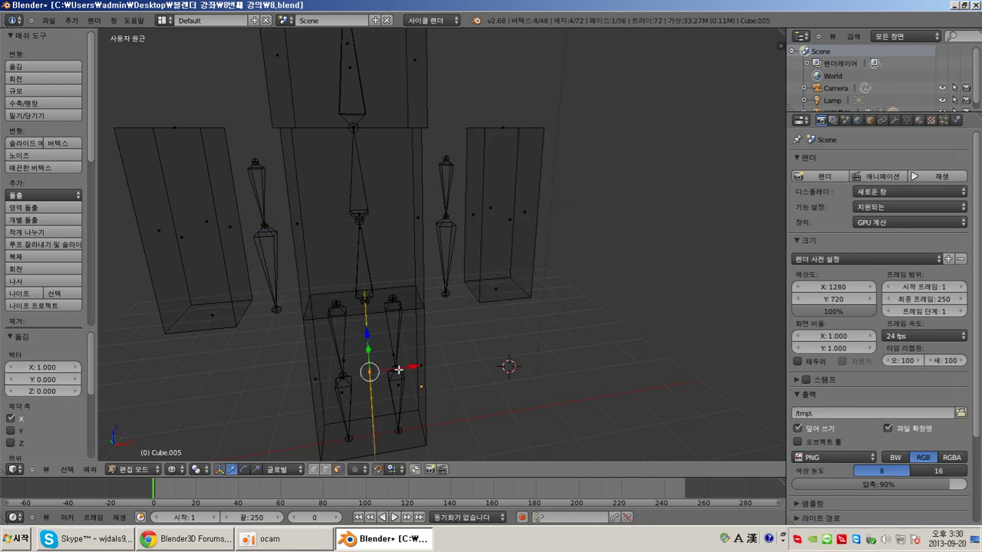
right_click(399, 385)
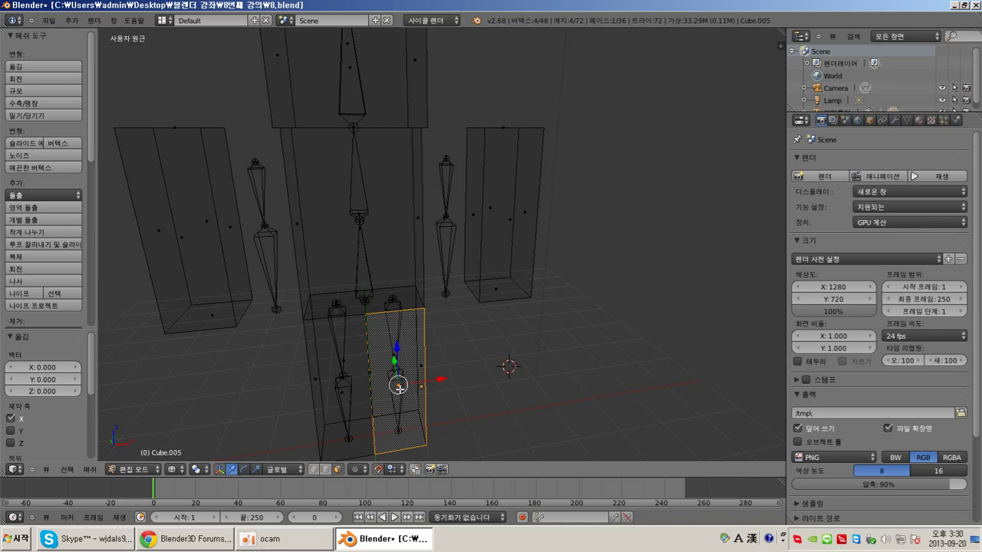
right_click(346, 379)
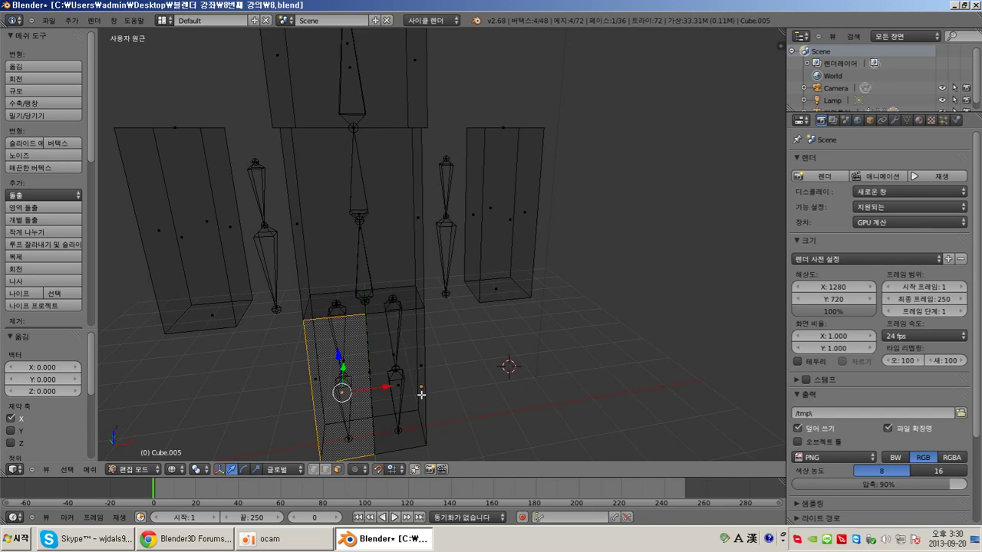
key("ctrl+KP_Add")
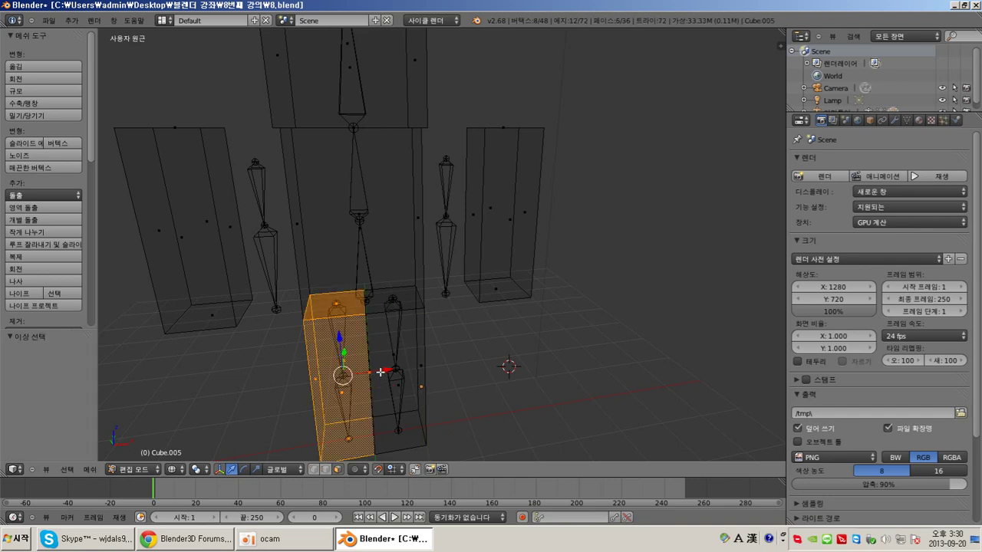
key("g")
key("x")
key("Return")
Select the whole remaining leg block and move it 1 unit along the X axis.
right_click(397, 371)
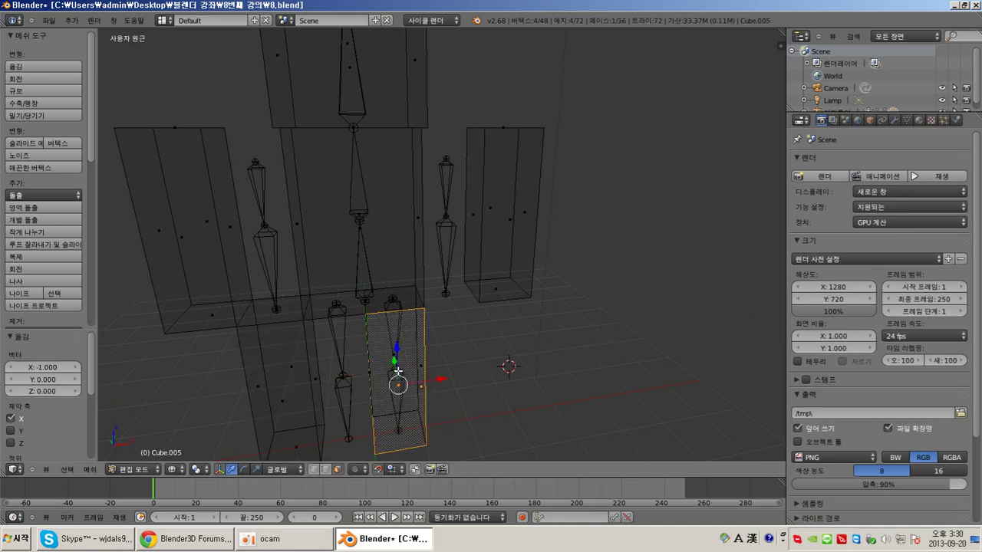
key("ctrl+KP_Add")
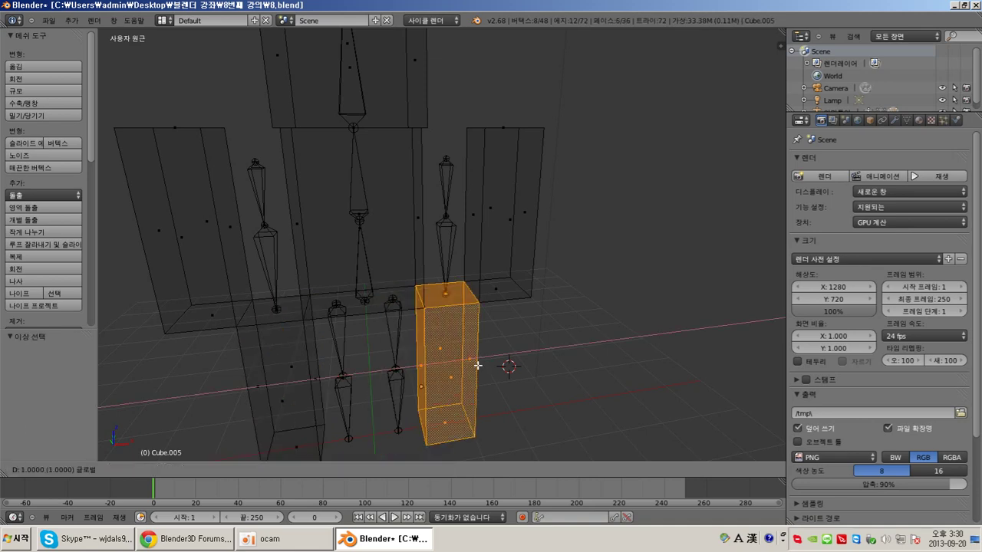
key("g")
key("x")
key("1")
key("Return")
Switch to edge selection and border-select the four vertical edges of the arm block on the negative X side.
key("KP_1")
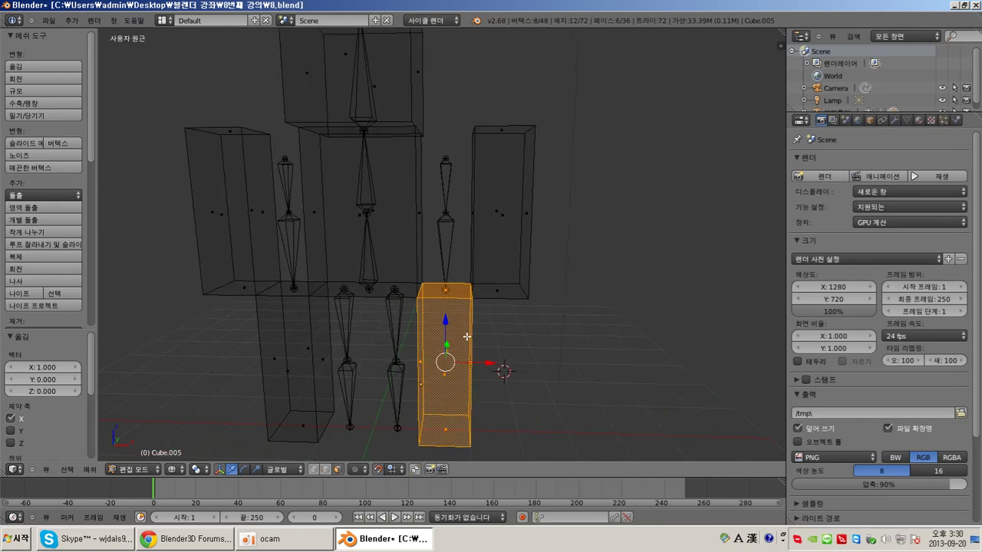
middle_click_drag(345, 215, 344, 221, "shift")
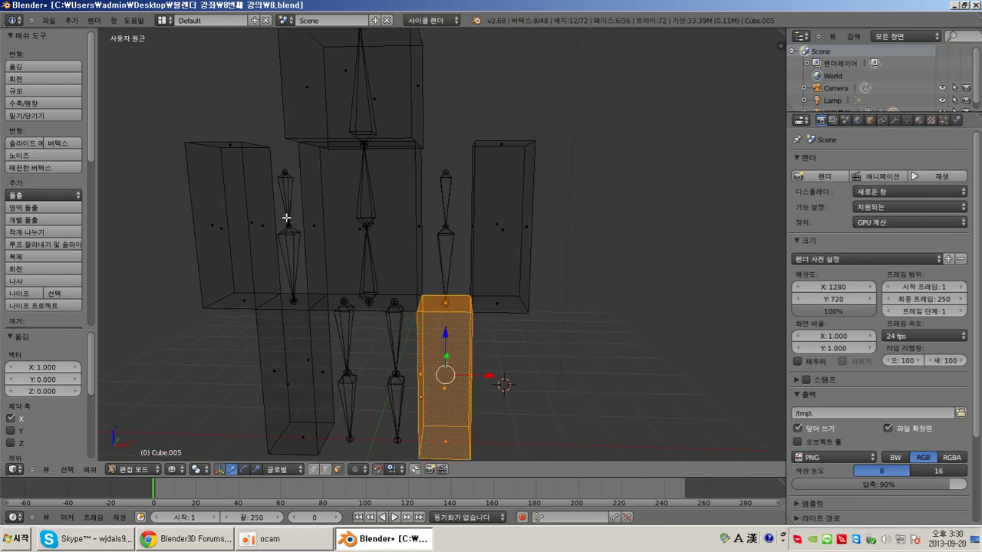
middle_click_drag(284, 217, 299, 221, "shift")
scroll(299, 224, "up", 5)
scroll(298, 226, "down", 5)
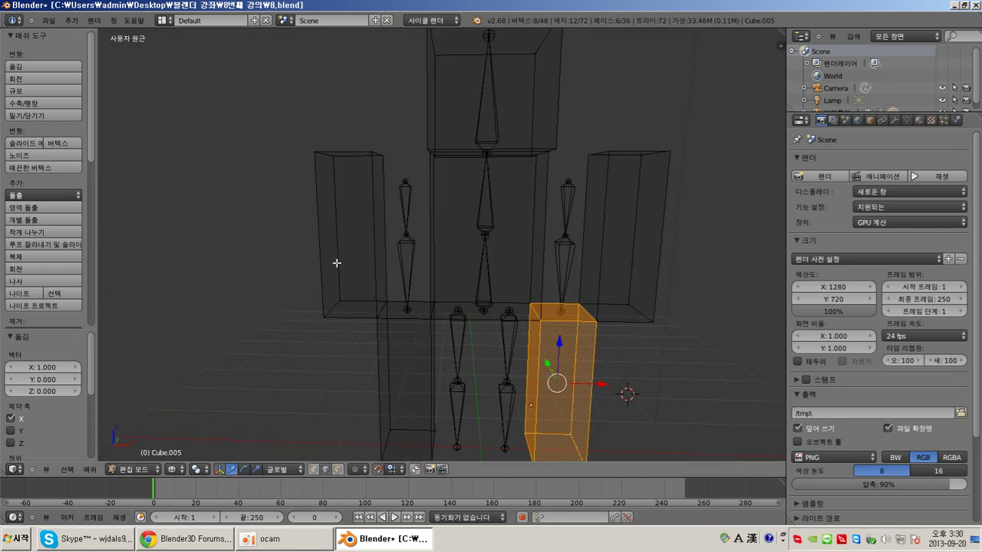
right_click(316, 226)
scroll(411, 261, "up", 5)
scroll(415, 269, "down", 5)
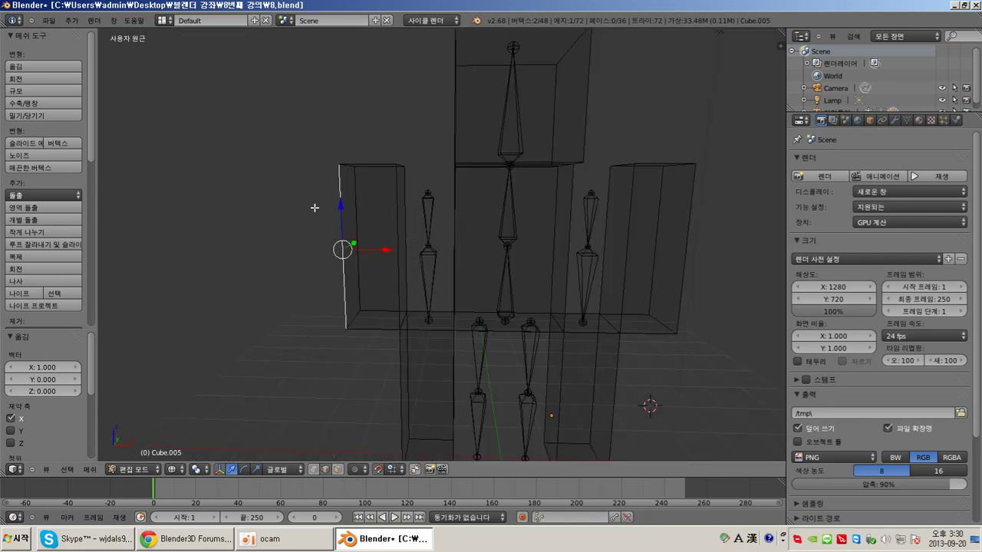
key("b")
left_click_drag(298, 206, 417, 230)
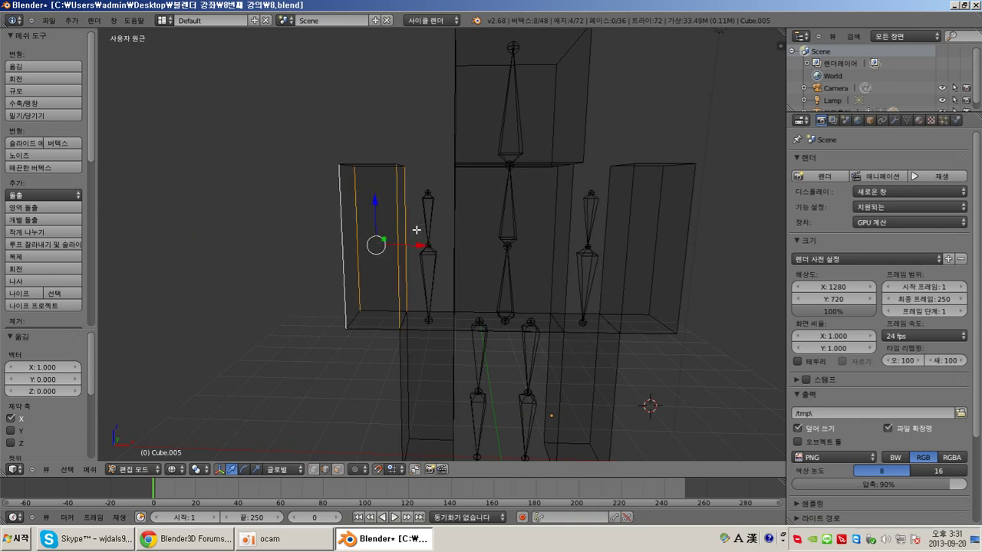
Repeat the border selection across the same arm block's vertical edges.
key("space")
mouse_move(416, 230)
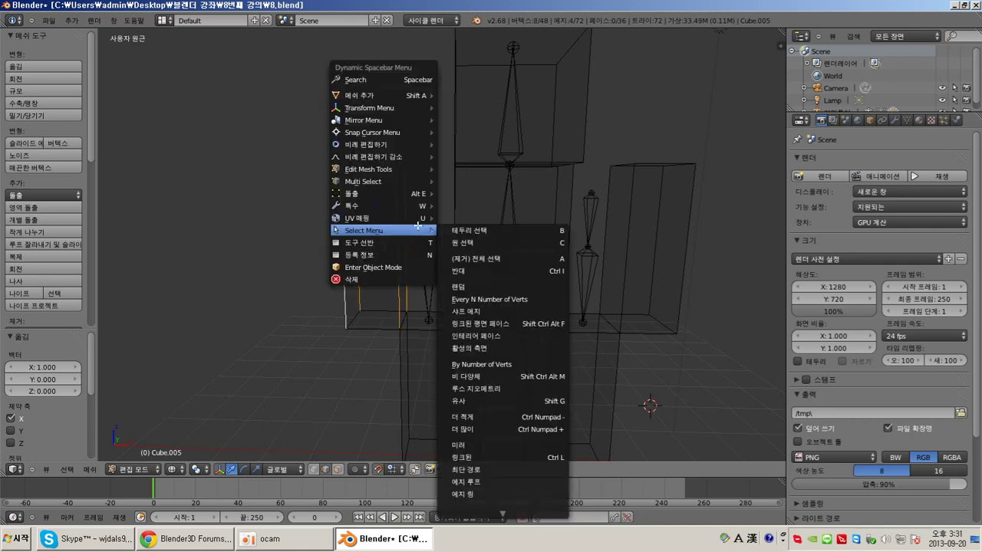
left_click(509, 230)
left_click_drag(282, 207, 415, 236)
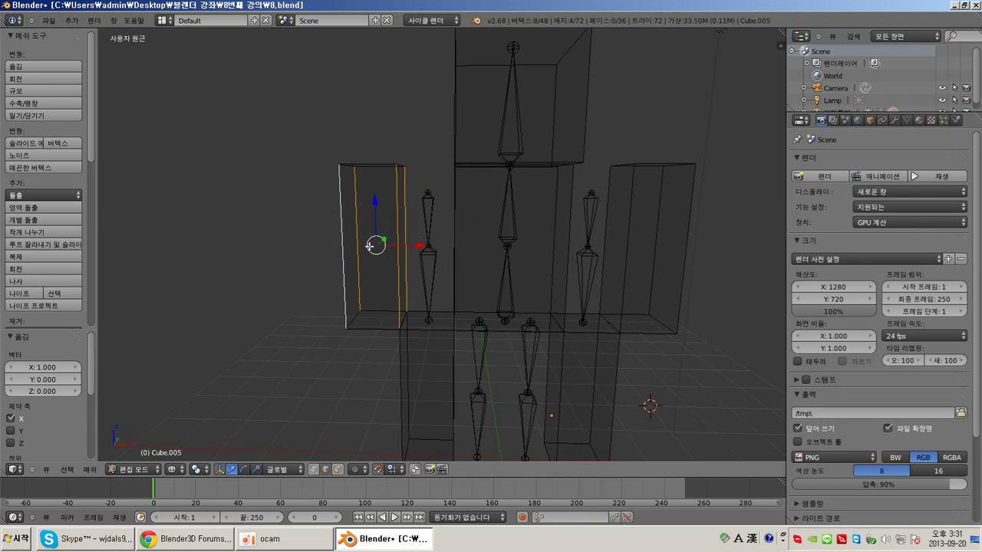
scroll(390, 237, "up", 5)
scroll(391, 234, "down", 5)
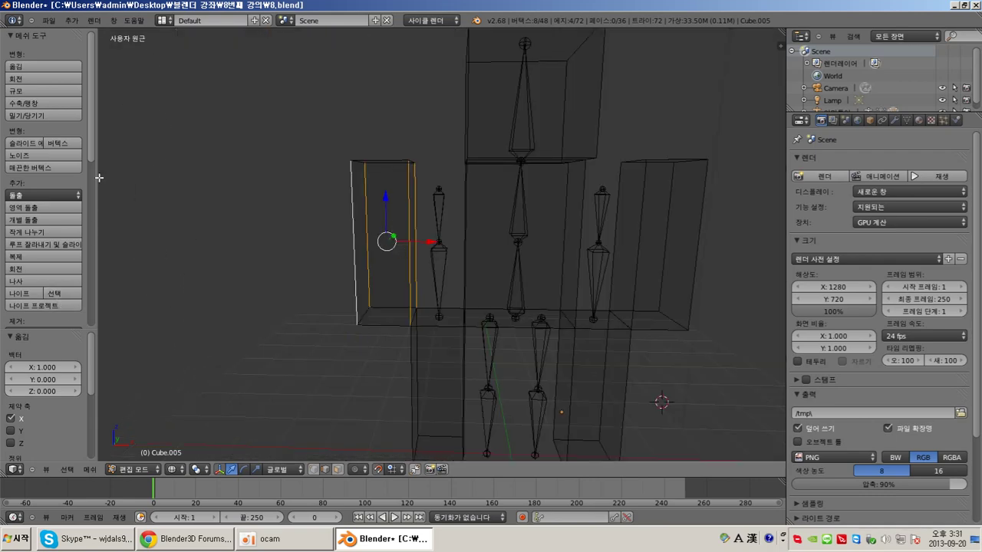
Subdivide the selected vertical edges of the negative X arm block with 4 cuts.
scroll(64, 246, "down", 4)
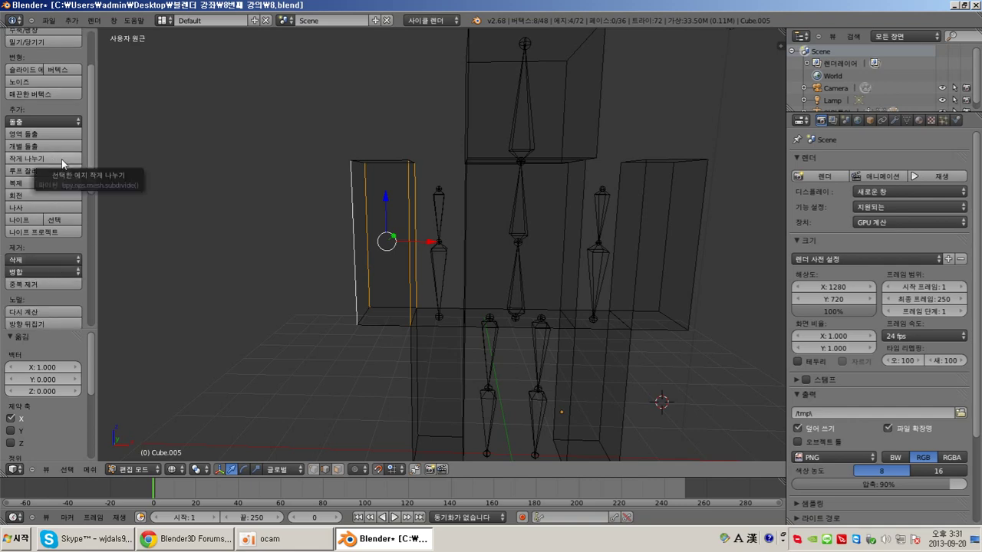
scroll(442, 229, "up", 3)
scroll(414, 228, "down", 3)
left_click(24, 158)
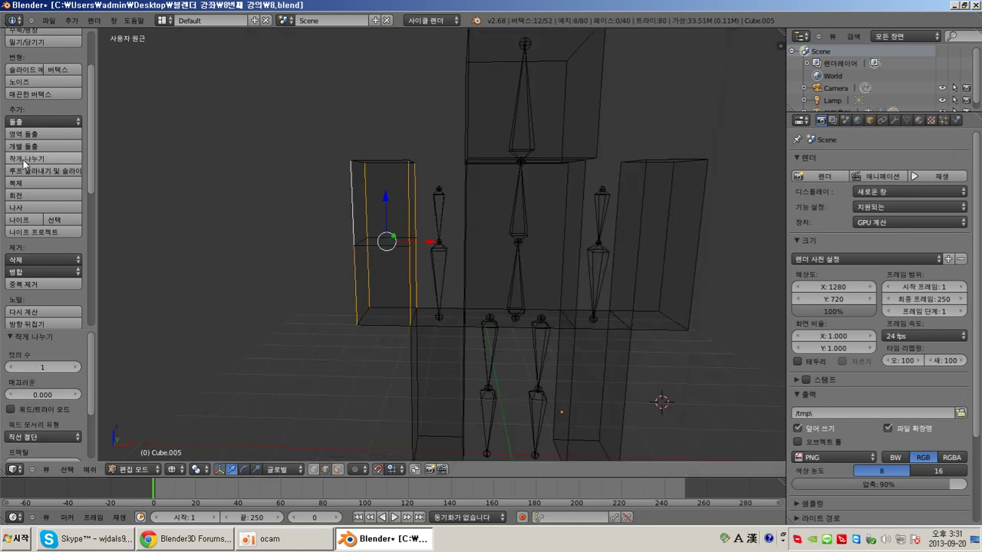
left_click(77, 367)
left_click(77, 367)
left_click(77, 367)
left_click(77, 367)
left_click(13, 368)
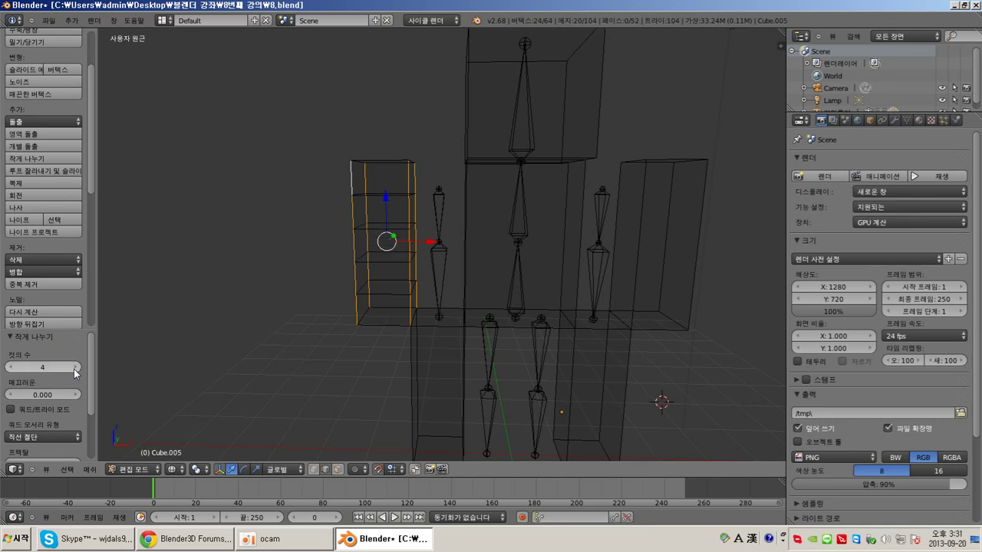
Select only the four vertical edges of the positive X arm block and subdivide them with 4 cuts.
middle_click_drag(442, 286, 519, 284)
key("b")
left_click_drag(458, 216, 566, 230)
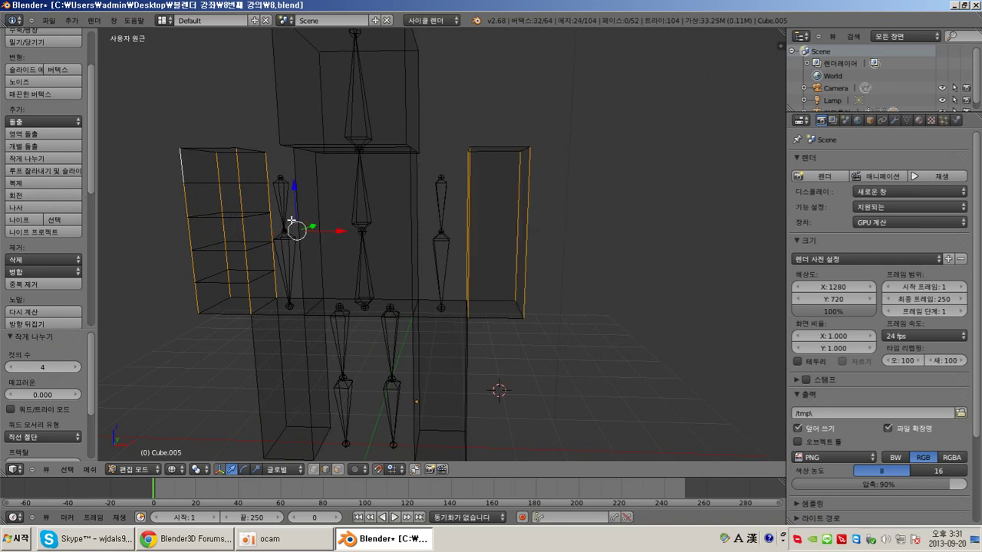
key("a")
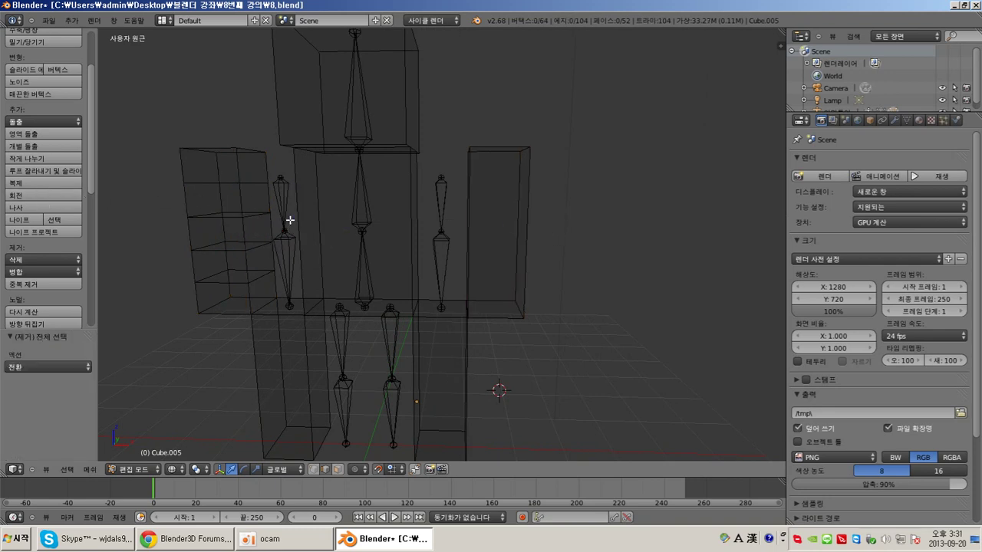
key("b")
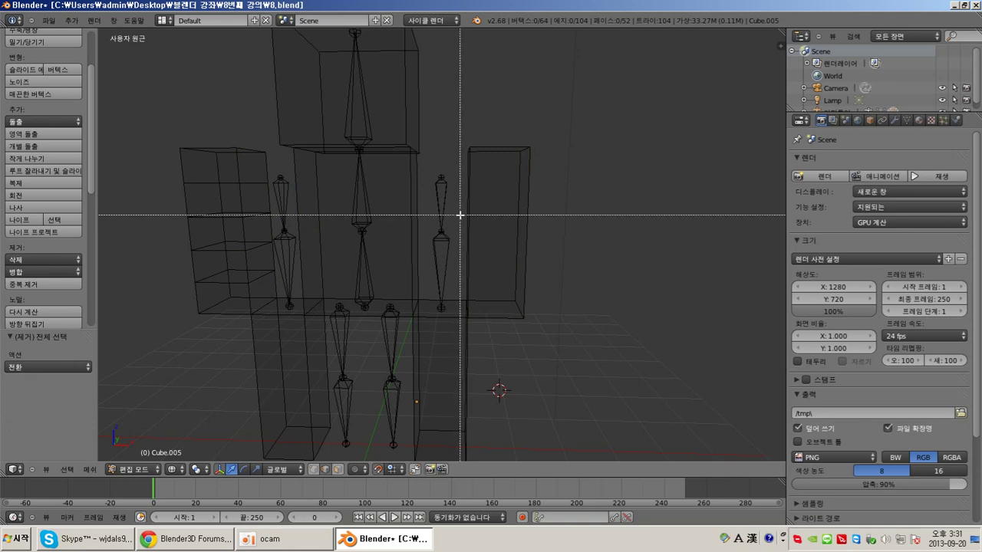
left_click_drag(460, 215, 575, 239)
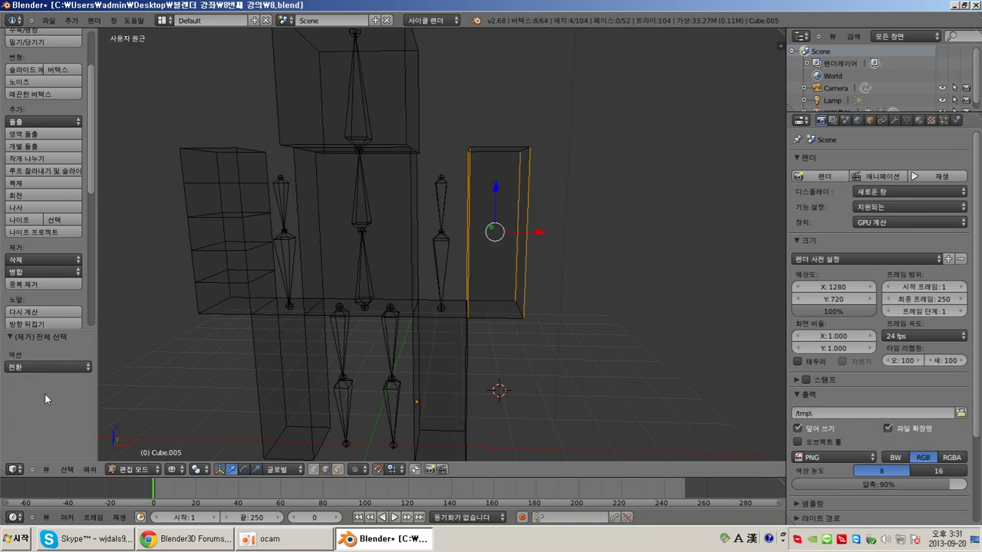
left_click(39, 159)
left_click(78, 367)
left_click(78, 367)
left_click(78, 367)
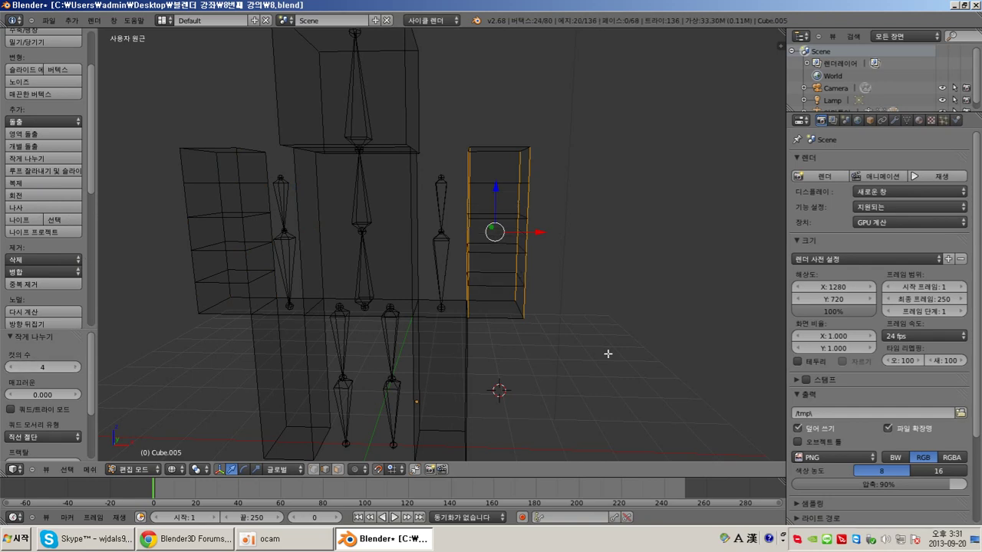
Clear the selection, select the vertical edges of the positive X leg block and subdivide them with 4 cuts.
key("a")
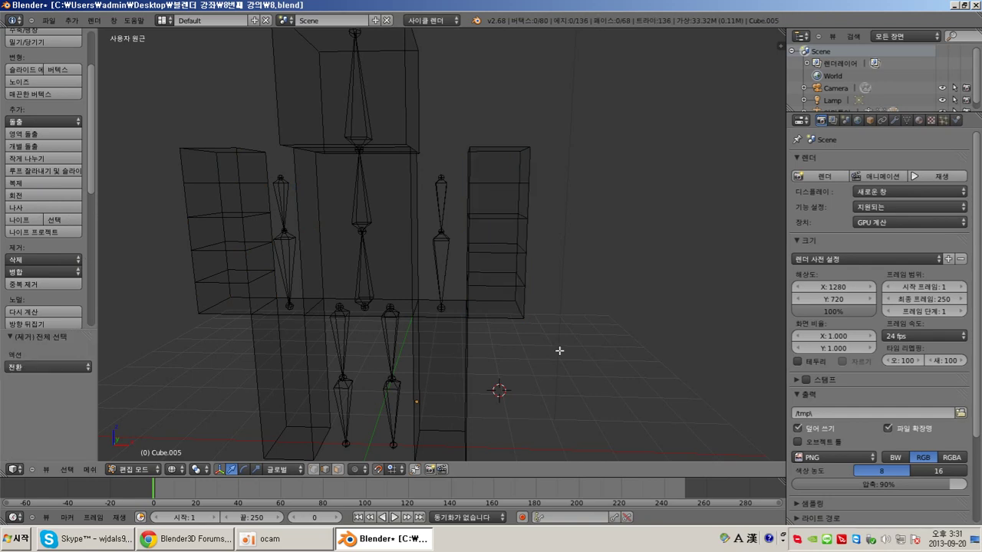
middle_click_drag(559, 350, 565, 304, "shift")
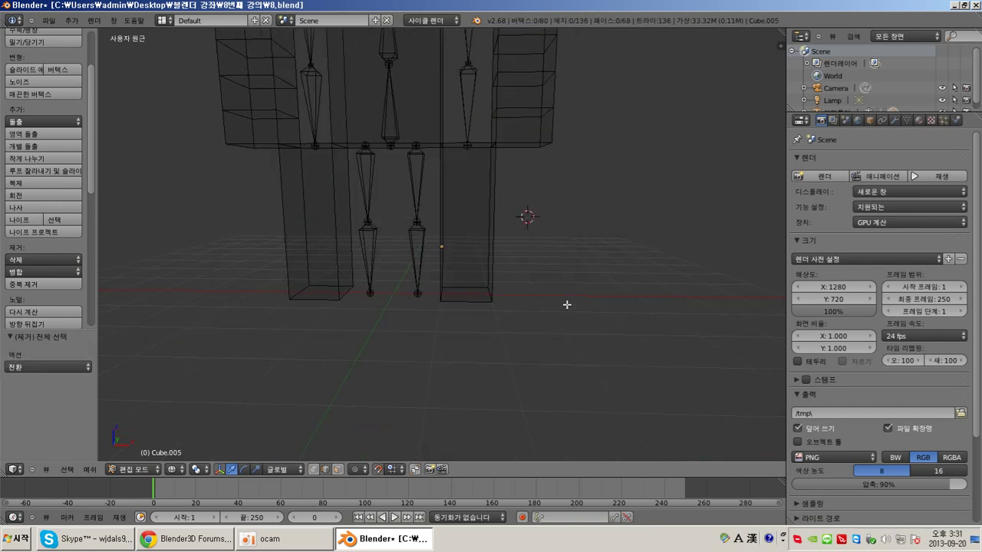
right_click(440, 204, "ctrl+alt")
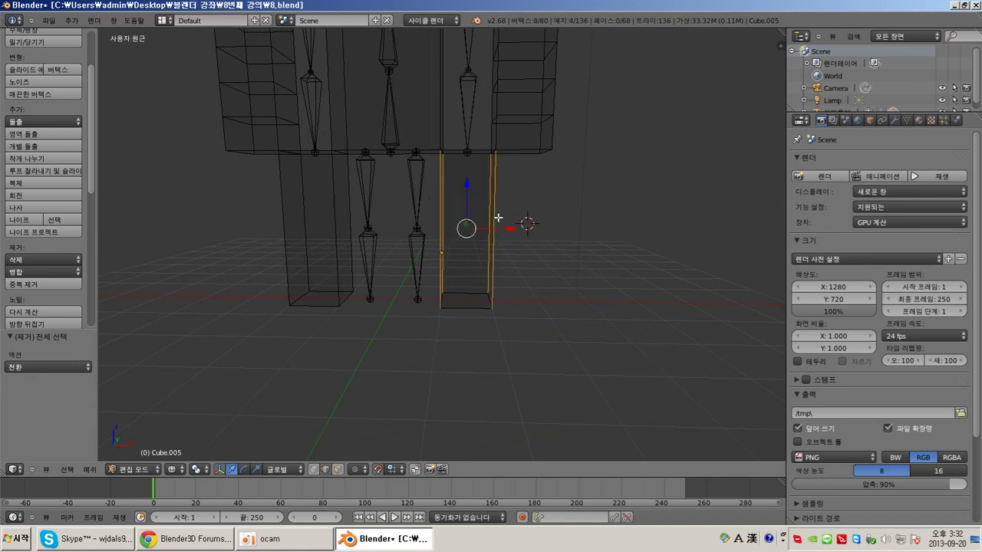
left_click(34, 158)
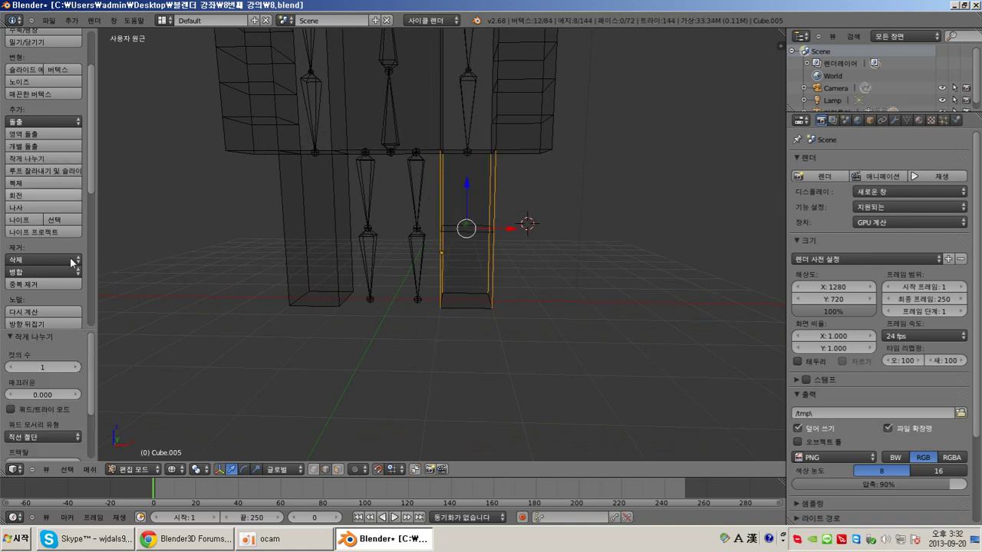
left_click(77, 369)
left_click(76, 369)
left_click(77, 368)
middle_click_drag(265, 314, 302, 317)
left_click(11, 367)
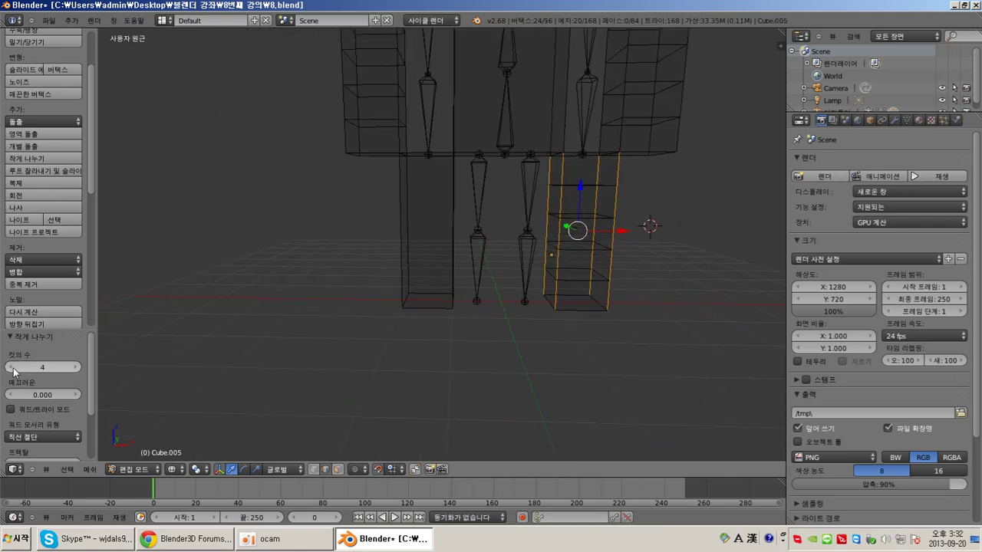
Clear the selection, border-select the vertical edges of the negative X leg block and subdivide them with 4 cuts.
key("space")
mouse_move(413, 307)
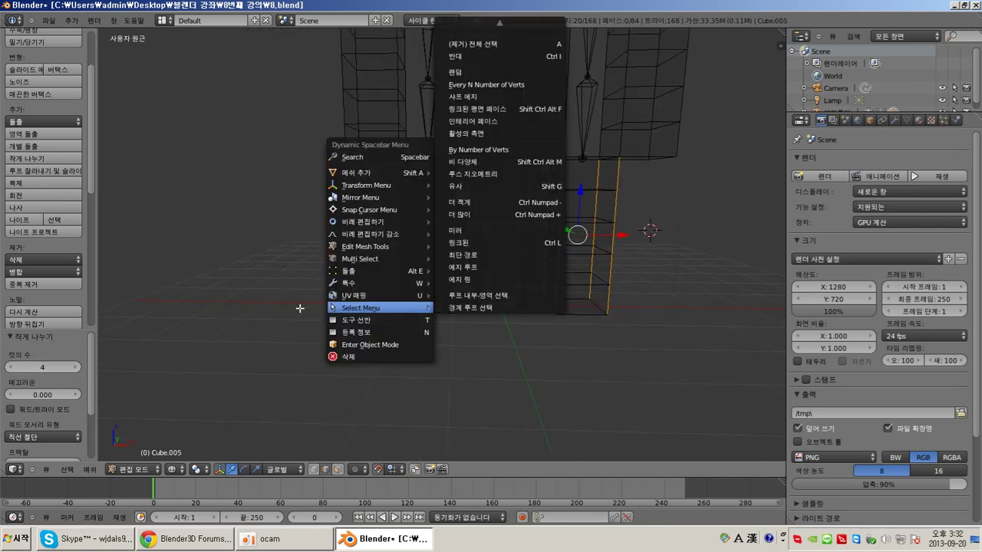
key("a")
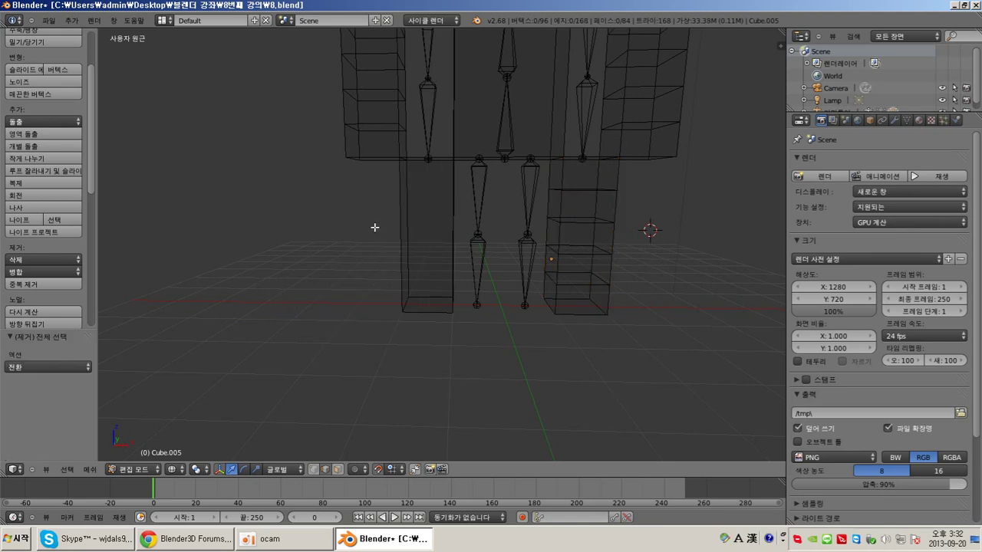
key("b")
left_click_drag(379, 217, 462, 224)
left_click(35, 158)
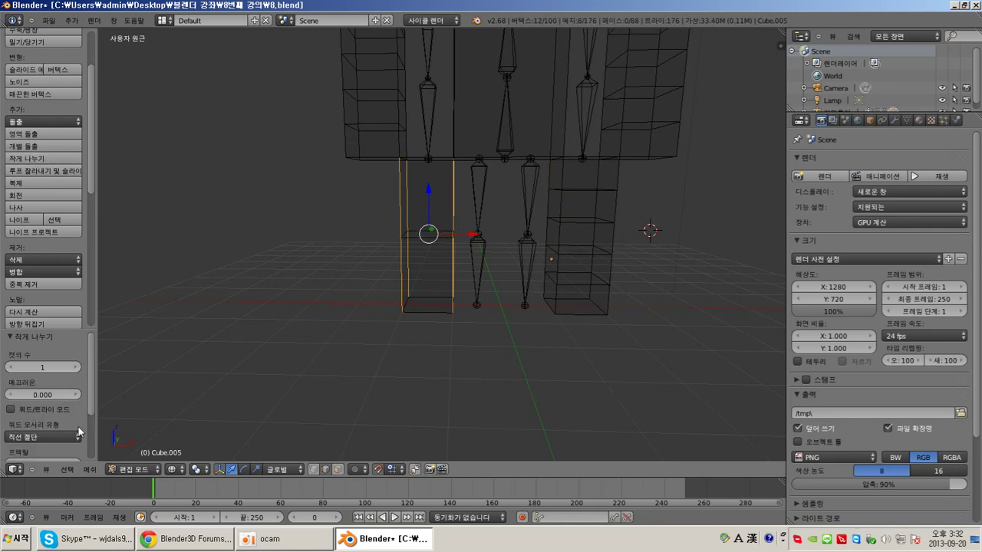
left_click(77, 367)
left_click(77, 367)
left_click(77, 368)
left_click(77, 367)
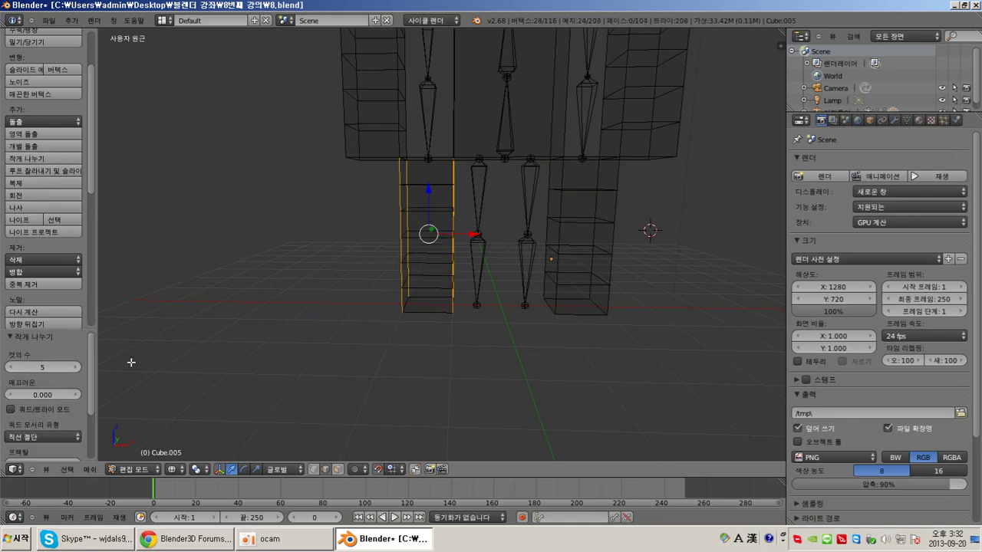
left_click(21, 368)
Clear the selection and select the edges of the upper two horizontal cuts around the negative X arm block.
scroll(530, 273, "down", 4)
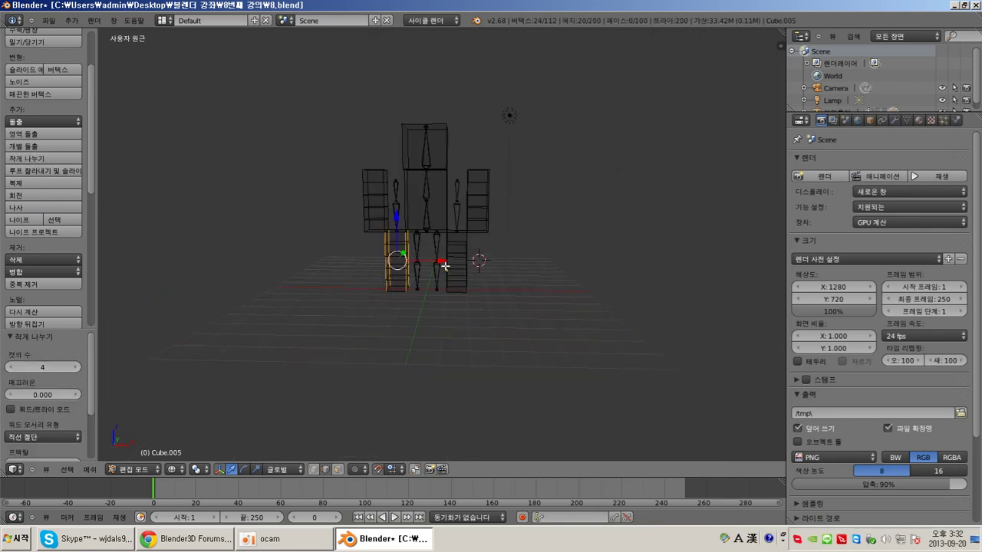
middle_click_drag(526, 248, 539, 280, "shift")
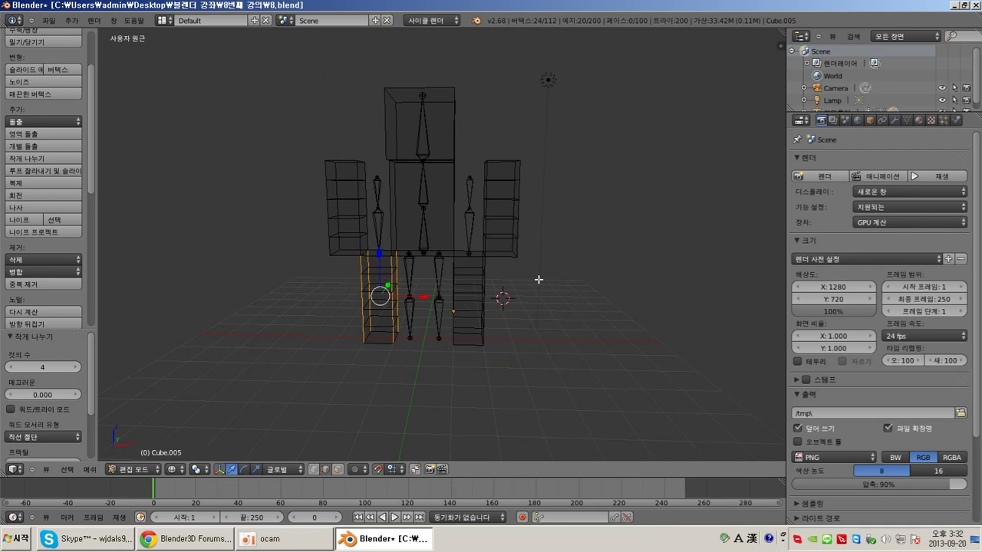
key("a")
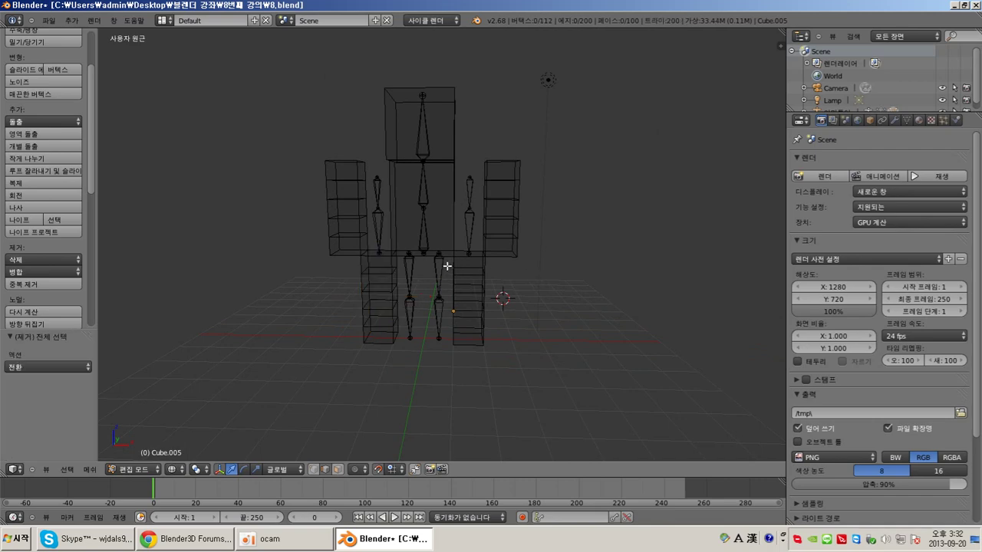
scroll(440, 241, "up", 5)
scroll(457, 248, "down", 3)
middle_click_drag(476, 241, 426, 256)
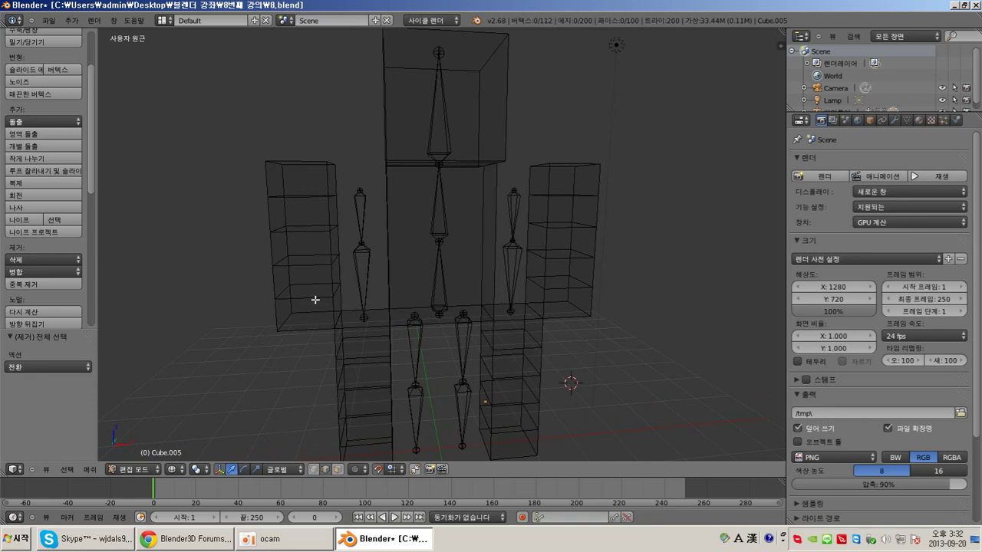
mouse_move(343, 221)
middle_mouse_down()
mouse_move(357, 221)
mouse_move(353, 230)
middle_mouse_up()
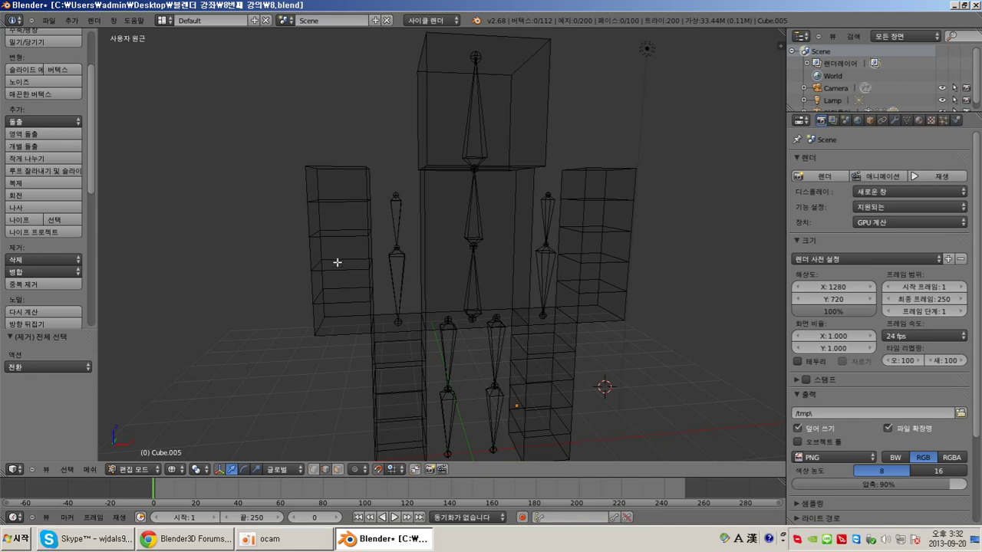
right_click(350, 199)
middle_click_drag(369, 230, 372, 261)
scroll(371, 261, "up", 5)
right_click(266, 242, "shift")
right_click(185, 214, "shift")
middle_click_drag(197, 222, 253, 277)
right_click(276, 255, "shift")
right_click(342, 232, "shift")
right_click(303, 203, "shift")
right_click(211, 226, "shift")
Add the edges of the lower two horizontal cuts around the negative X arm block to the selection.
right_click(278, 324, "shift")
right_click(344, 302, "shift")
right_click(314, 260, "shift")
right_click(238, 286, "shift")
right_click(314, 381, "shift")
right_click(355, 346, "shift")
right_click(309, 309, "shift")
right_click(248, 344, "shift")
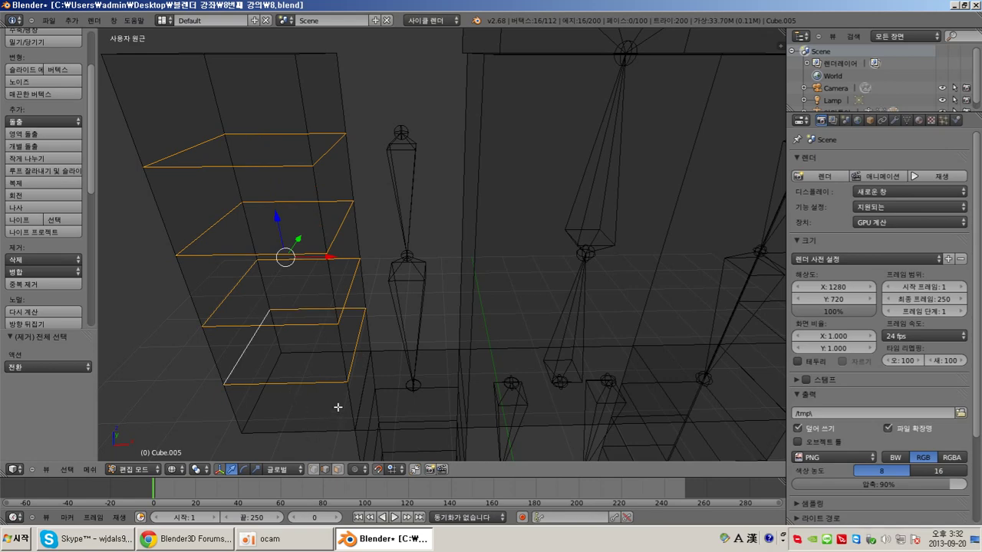
Add the edges of the upper two horizontal cuts around the positive X arm block to the selection.
scroll(333, 414, "down", 4)
middle_click_drag(691, 371, 471, 370, "shift")
scroll(430, 369, "up", 2)
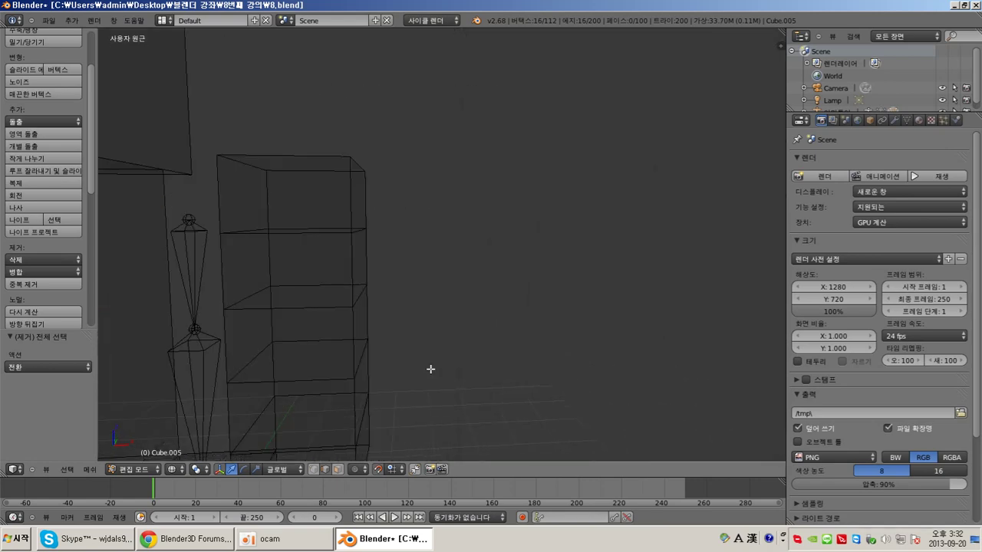
right_click(342, 310, "shift")
right_click(364, 294, "shift")
right_click(335, 287, "shift")
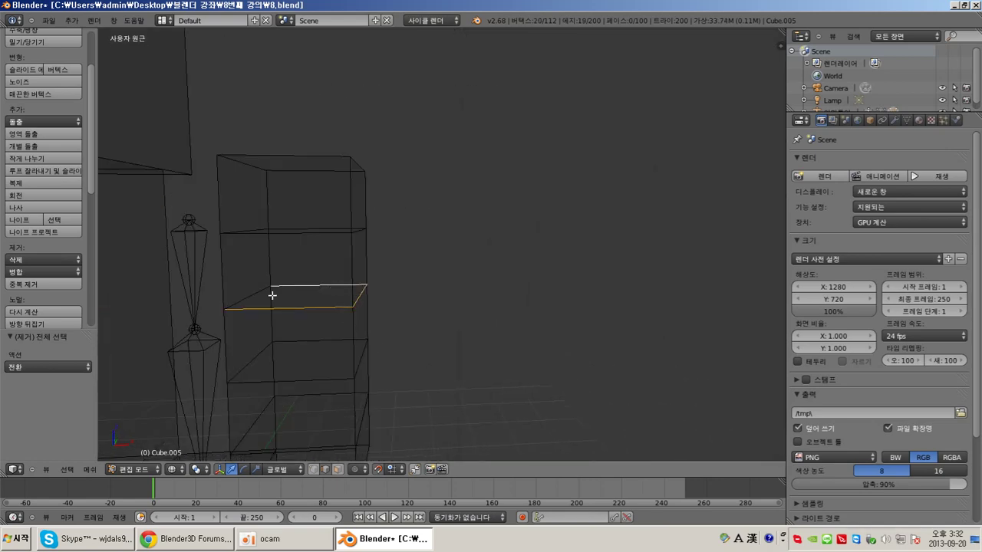
right_click(256, 293, "shift")
middle_click_drag(300, 256, 300, 271)
right_click(297, 242, "shift")
right_click(343, 228, "shift")
right_click(341, 210, "shift")
right_click(351, 224, "shift")
right_click(247, 221, "shift")
right_click(340, 218, "shift")
Add the edges of the lower two horizontal cuts around the positive X arm block to the selection.
middle_click_drag(339, 282, 355, 225)
right_click(357, 221, "shift")
right_click(319, 203, "shift")
right_click(352, 195, "shift")
right_click(404, 207, "shift")
middle_click_drag(412, 213, 390, 226)
right_click(383, 264, "shift")
right_click(299, 277, "shift")
right_click(340, 309, "shift")
right_click(400, 292, "shift")
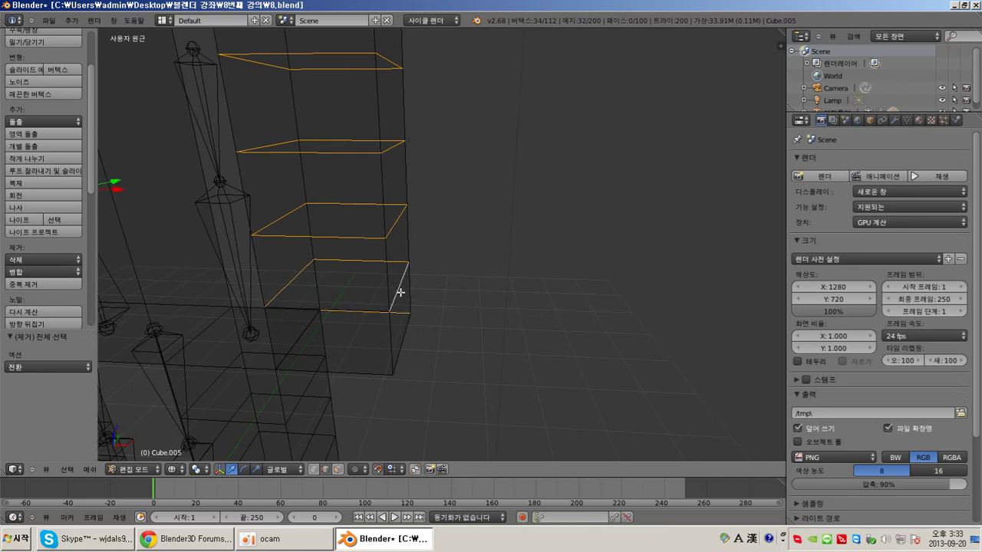
right_click(361, 307, "shift")
middle_click_drag(373, 322, 371, 314)
right_click(388, 330, "shift")
Scale the selected edge loops of both arms along Z by 0.3, followed by another Z scale of 1.1.
key("KP_1")
scroll(426, 323, "up", 3)
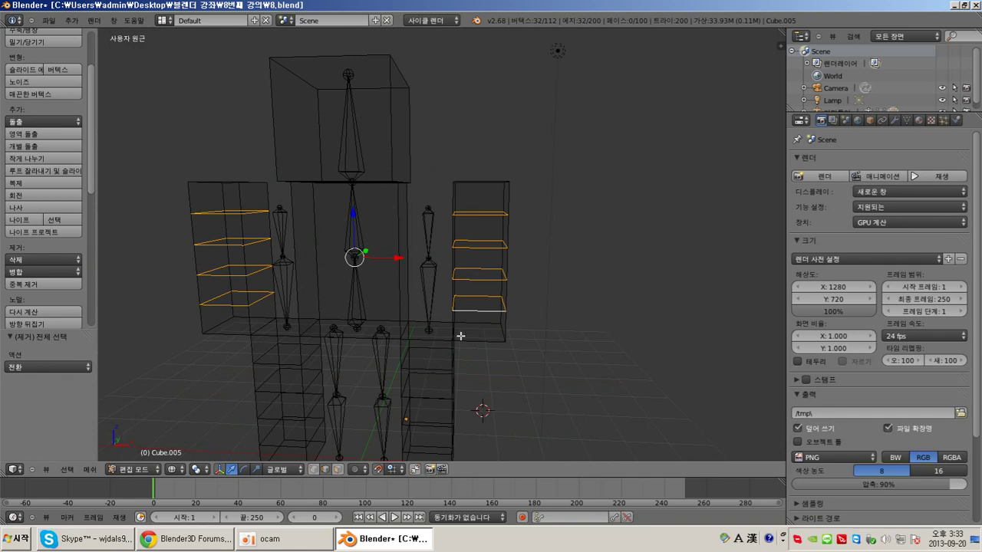
middle_click_drag(491, 265, 446, 269)
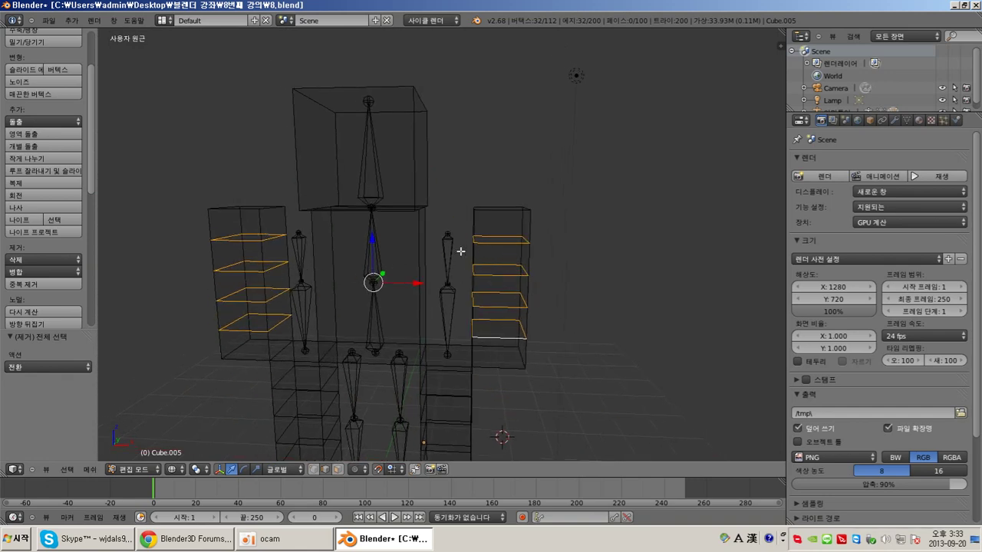
left_click(256, 469)
left_click_drag(374, 238, 374, 268)
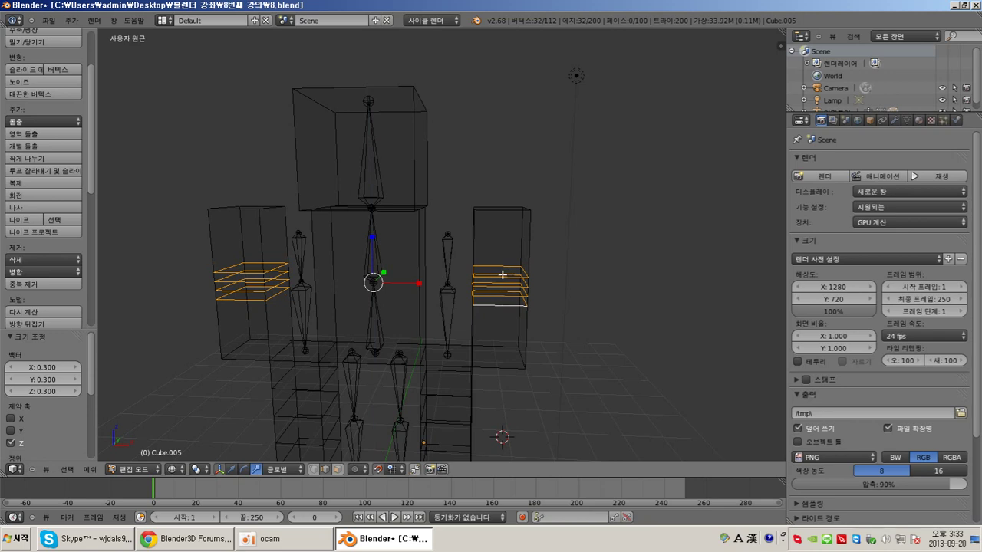
scroll(504, 279, "down", 3, "shift")
mouse_move(371, 148)
left_mouse_down()
mouse_move(372, 50)
mouse_move(370, 154)
mouse_move(377, 144)
left_mouse_up()
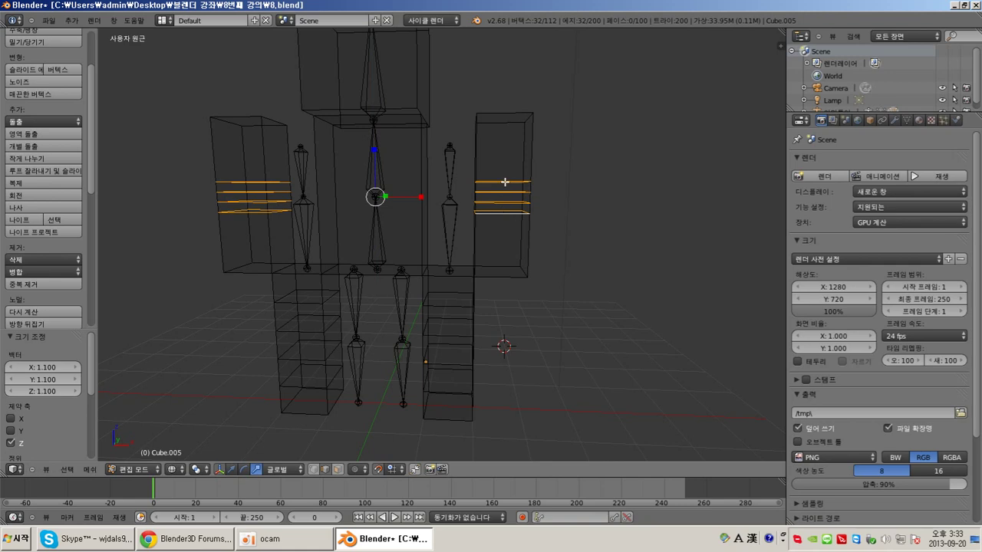
Return to the translate manipulator and select only the edges of the upper two horizontal cuts around the negative X leg block.
middle_click_drag(490, 197, 479, 229)
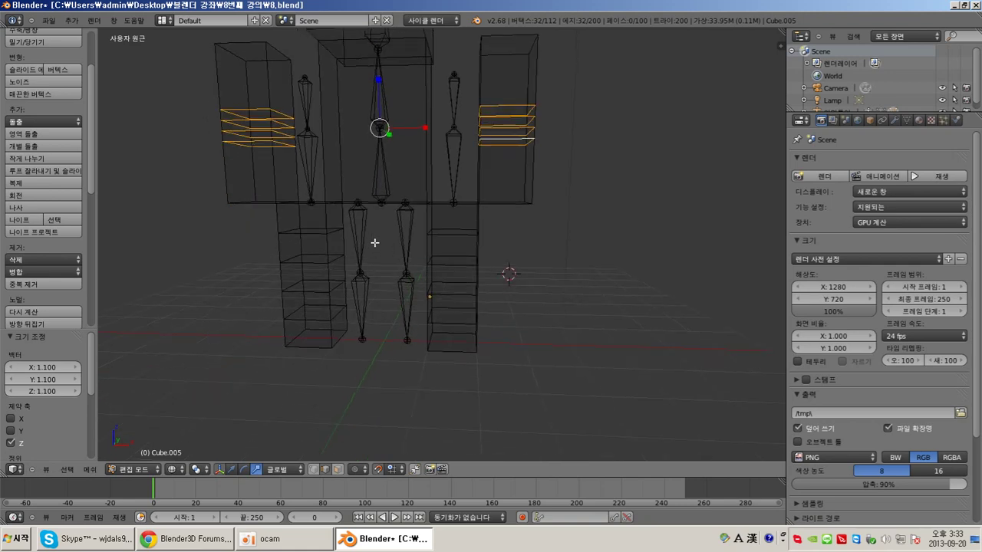
left_click(232, 469, "shift")
right_click(319, 231)
scroll(342, 278, "up", 5)
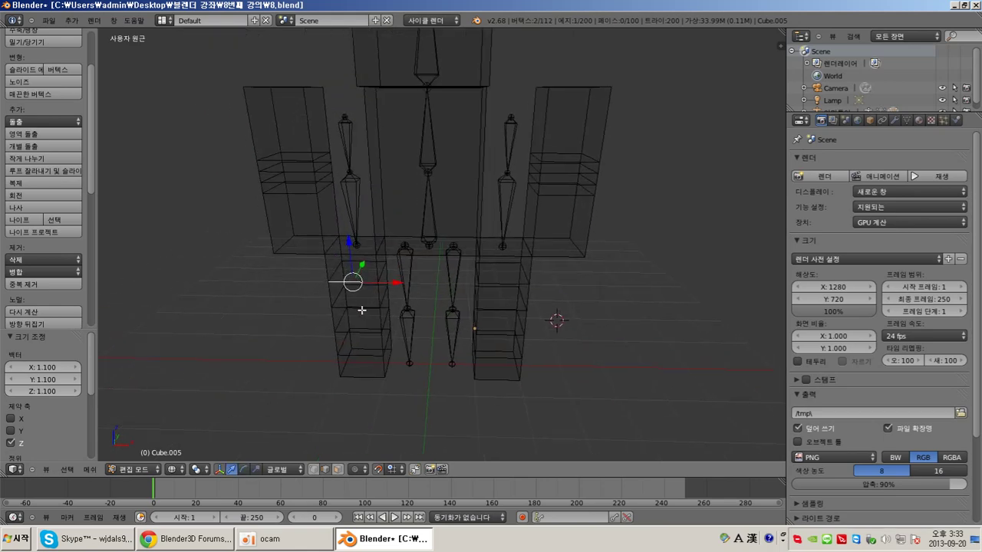
right_click(316, 305, "shift")
left_click(268, 278, "shift")
right_click(271, 281, "shift")
key("e")
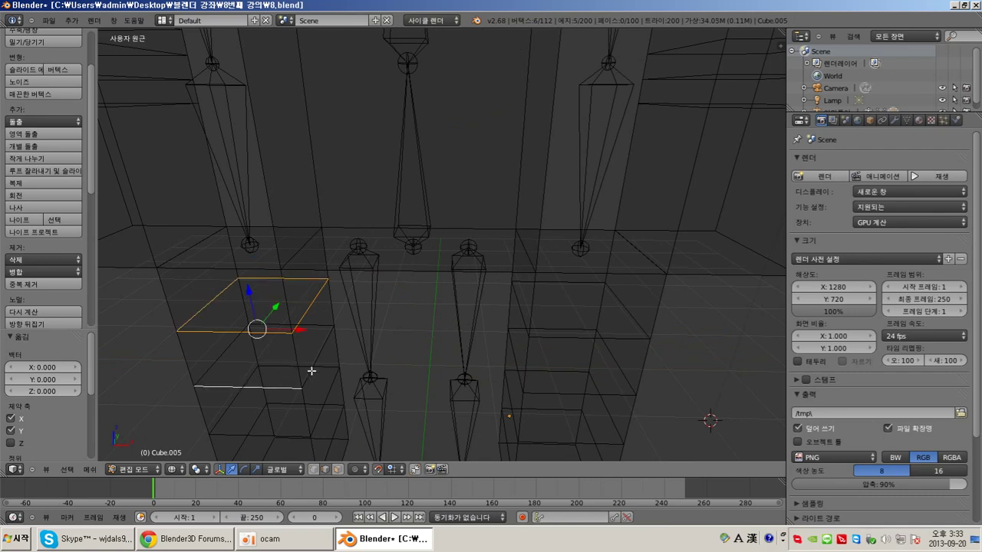
left_click(240, 333)
right_click(228, 344, "shift")
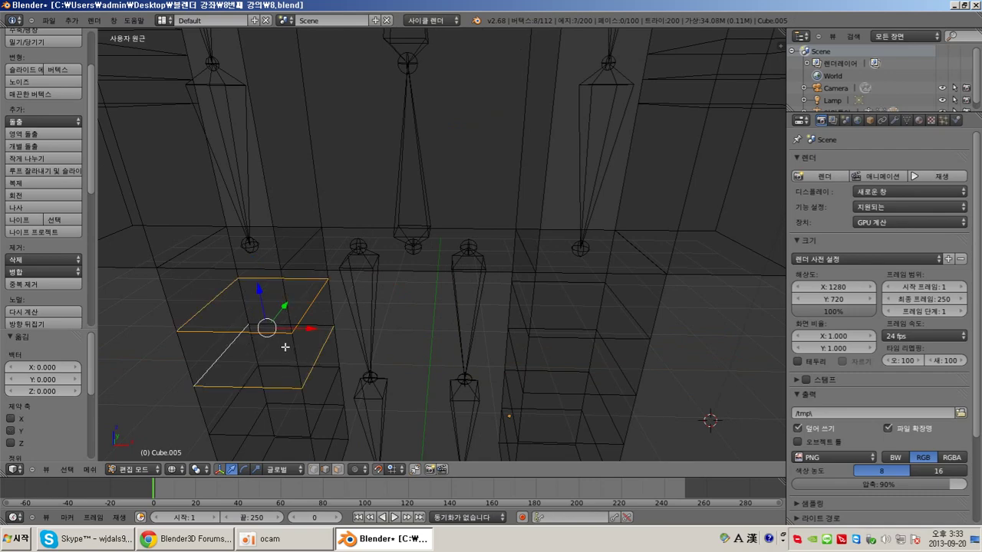
Add the edges of the lower two horizontal cuts around the negative X leg block to the selection.
middle_click_drag(282, 346, 277, 327)
right_click(298, 335, "shift")
middle_click_drag(316, 382, 321, 298, "shift")
right_click(314, 271, "shift")
right_click(250, 258, "shift")
right_click(270, 253, "shift")
right_click(262, 276, "shift")
right_click(279, 328, "shift")
right_click(328, 320, "shift")
right_click(301, 304, "shift")
right_click(255, 313, "shift")
Add the edges of the lower two horizontal cuts around the positive X leg block to the selection.
right_click(587, 355, "shift")
right_click(524, 332, "shift")
right_click(611, 320, "shift")
right_click(596, 290, "shift")
right_click(588, 263, "shift")
right_click(632, 271, "shift")
right_click(529, 274, "shift")
Add the edges of the upper two horizontal cuts around the positive X leg block to the selection.
right_click(598, 213, "shift")
right_click(598, 206, "shift")
right_click(528, 230, "shift")
right_click(646, 212, "shift")
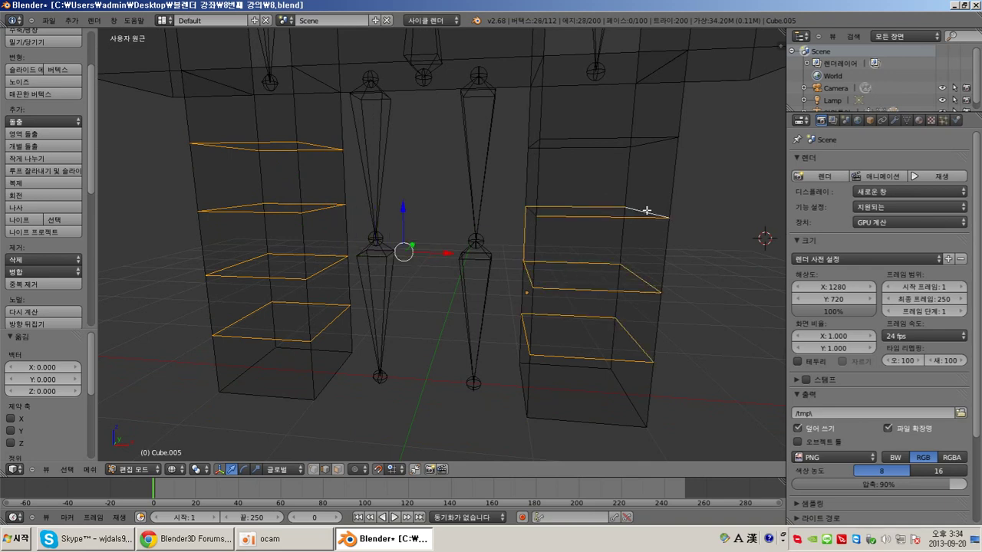
right_click(533, 209, "shift")
right_click(537, 198, "shift")
scroll(576, 200, "up", 4)
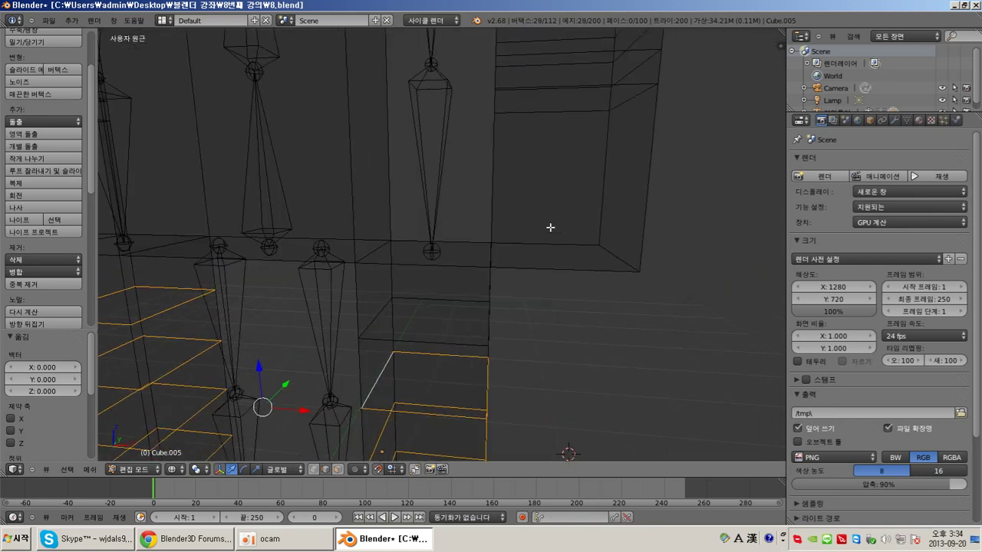
right_click(448, 342, "shift")
right_click(429, 300, "shift")
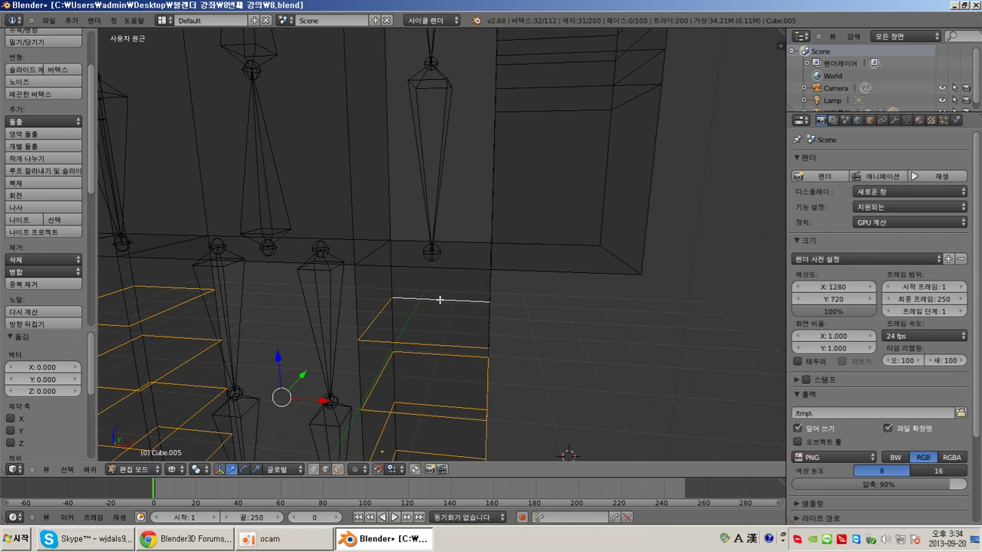
Scale the selected edge loops of both legs along Z by 0.3.
scroll(508, 325, "down", 2)
scroll(547, 326, "down", 3)
middle_click_drag(547, 325, 484, 307)
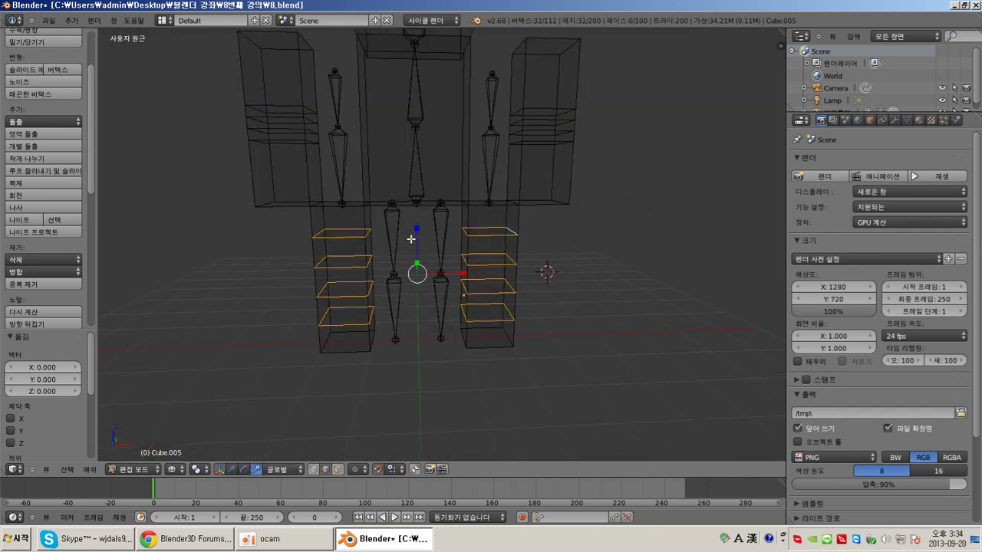
key("s")
key("z")
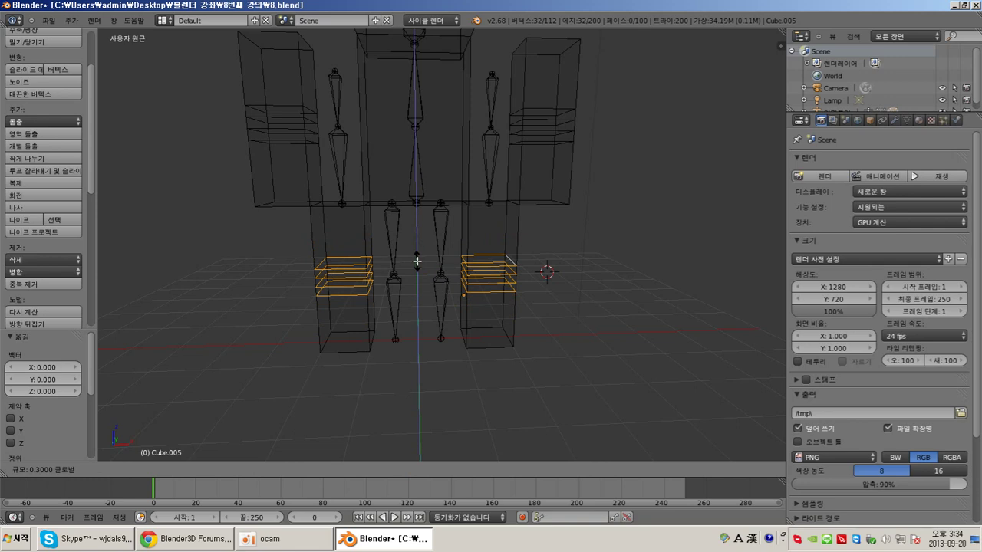
left_click(417, 261)
scroll(546, 258, "up", 3, "shift")
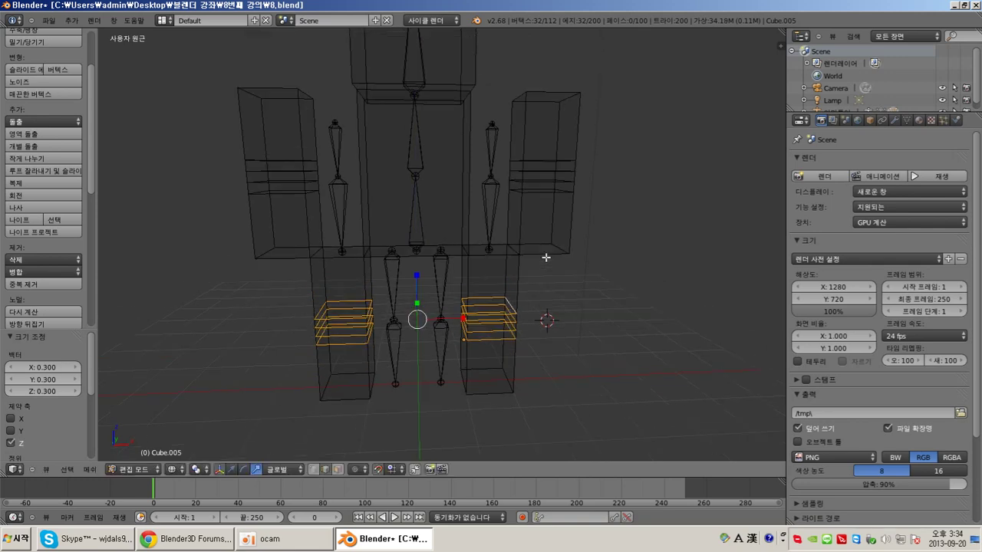
Select only the four vertical corner edges of the torso block.
scroll(546, 258, "down", 3)
scroll(546, 258, "up", 3)
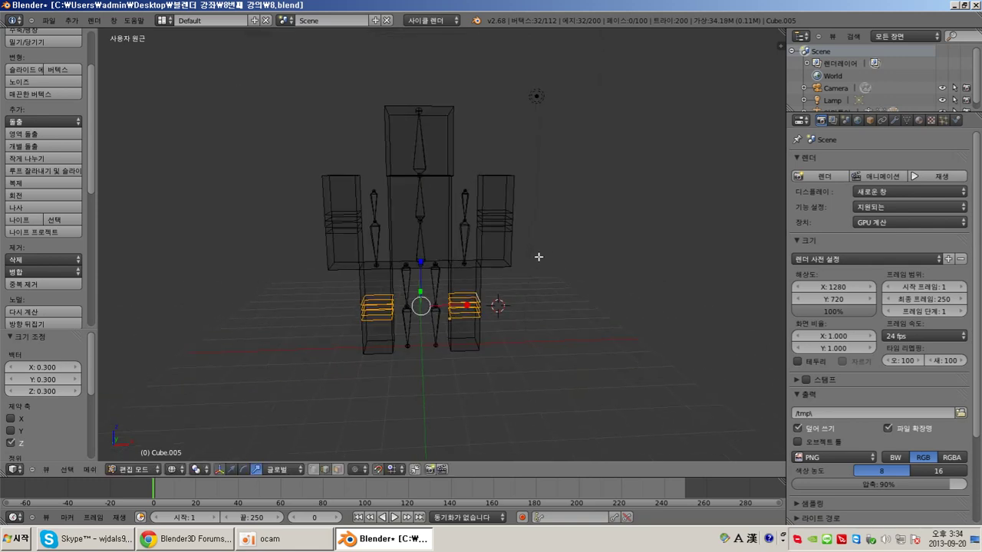
scroll(459, 228, "up", 2, "shift")
right_click(426, 216)
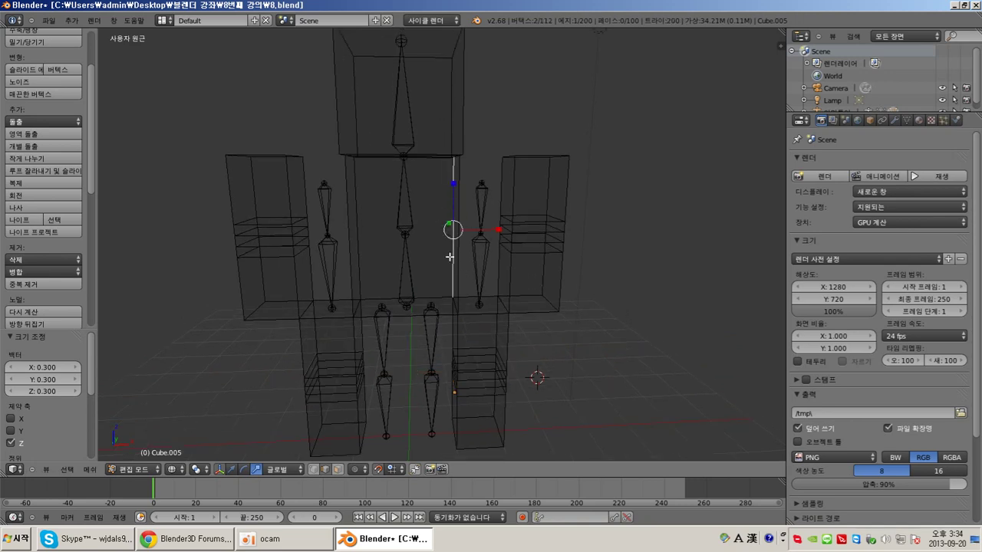
right_click(358, 233, "shift")
right_click(350, 240, "shift")
middle_click_drag(424, 247, 411, 253)
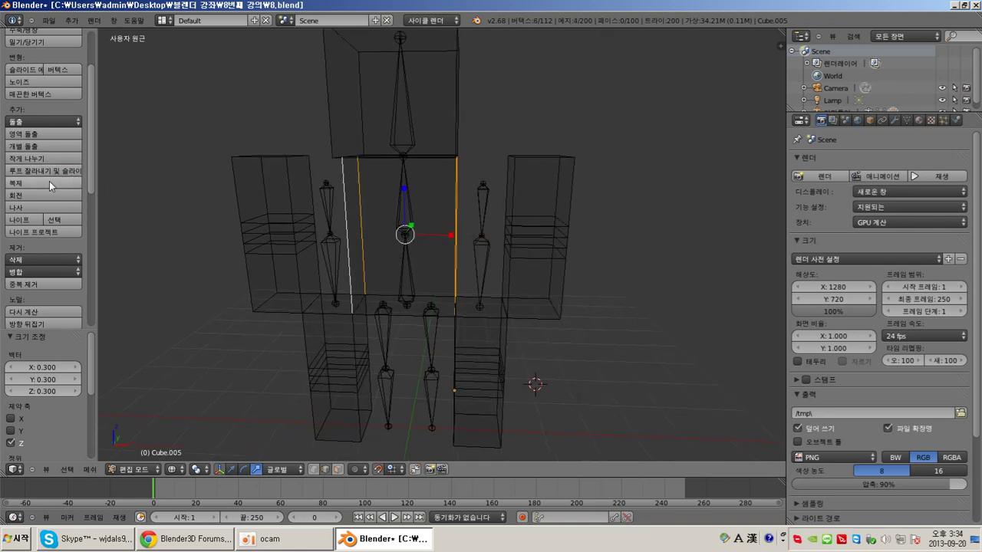
Subdivide the torso's vertical edges with 5 cuts.
left_click(45, 158)
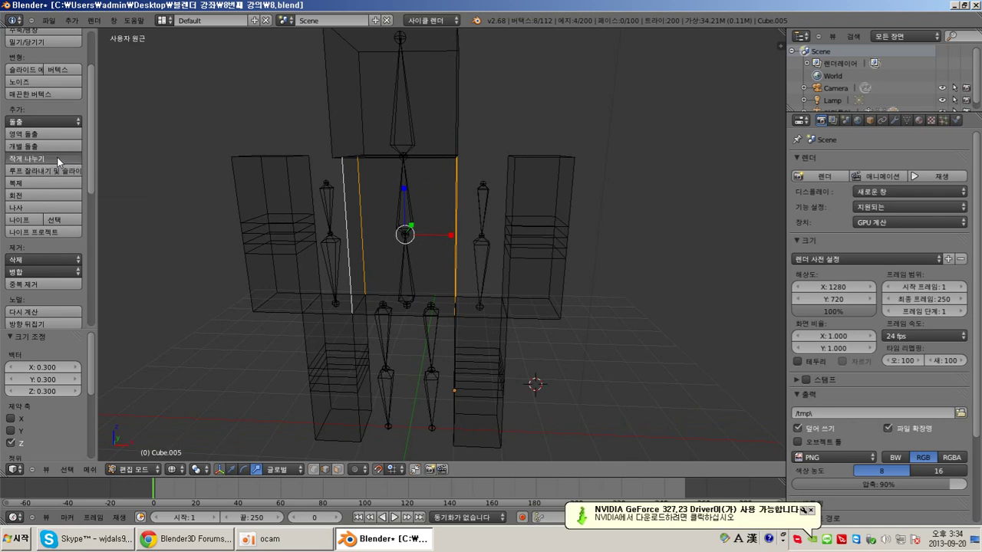
left_click(76, 368)
left_click(76, 367)
left_click(76, 367)
left_click(76, 368)
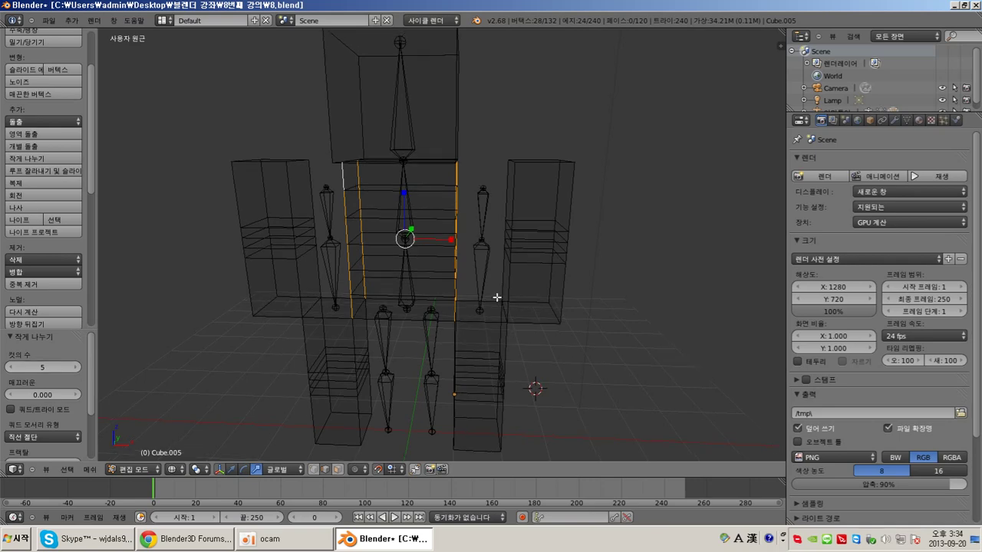
scroll(497, 297, "up", 4)
scroll(497, 297, "down", 6)
scroll(487, 295, "up", 2)
middle_click_drag(486, 292, 415, 221)
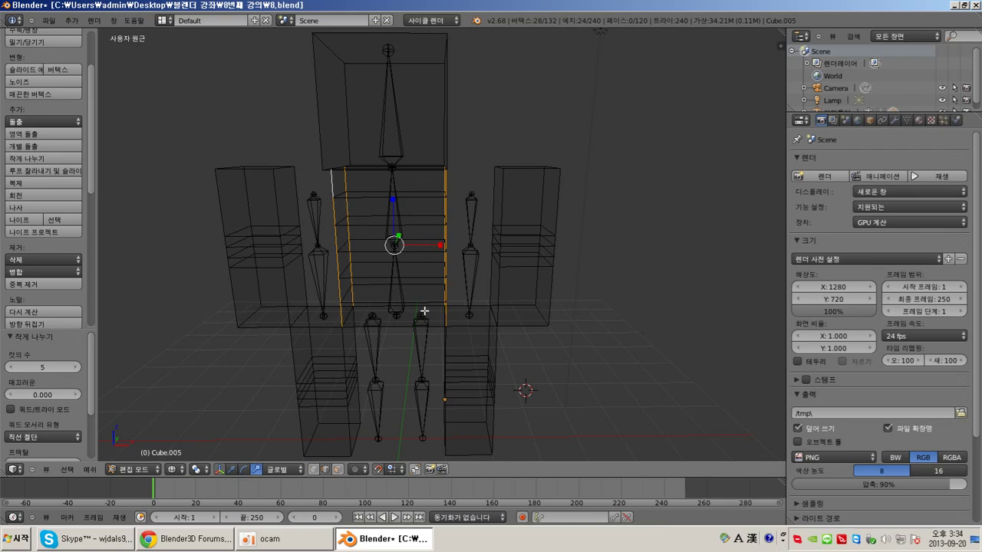
scroll(414, 222, "down", 4)
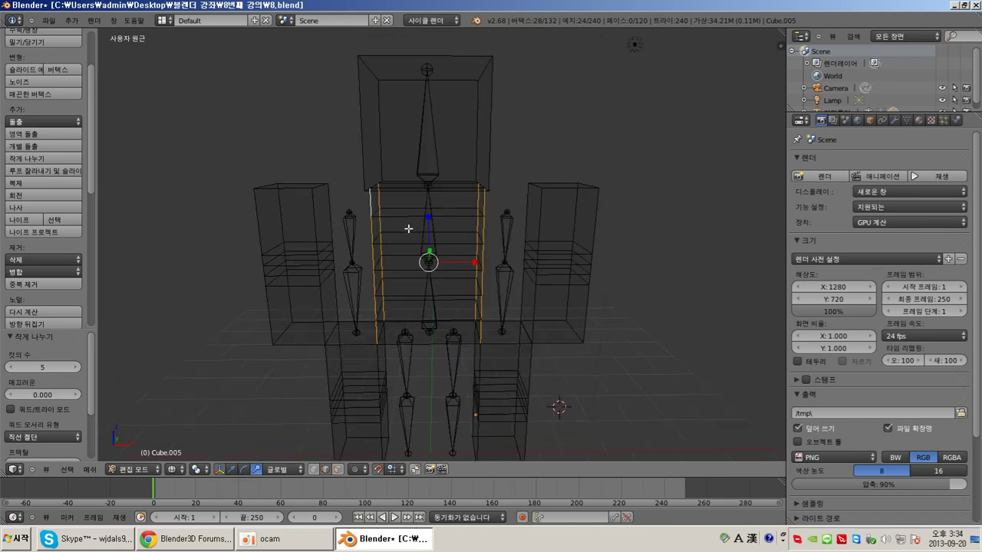
Switch the mesh selection mode to faces.
right_click(536, 147)
scroll(536, 147, "up", 5)
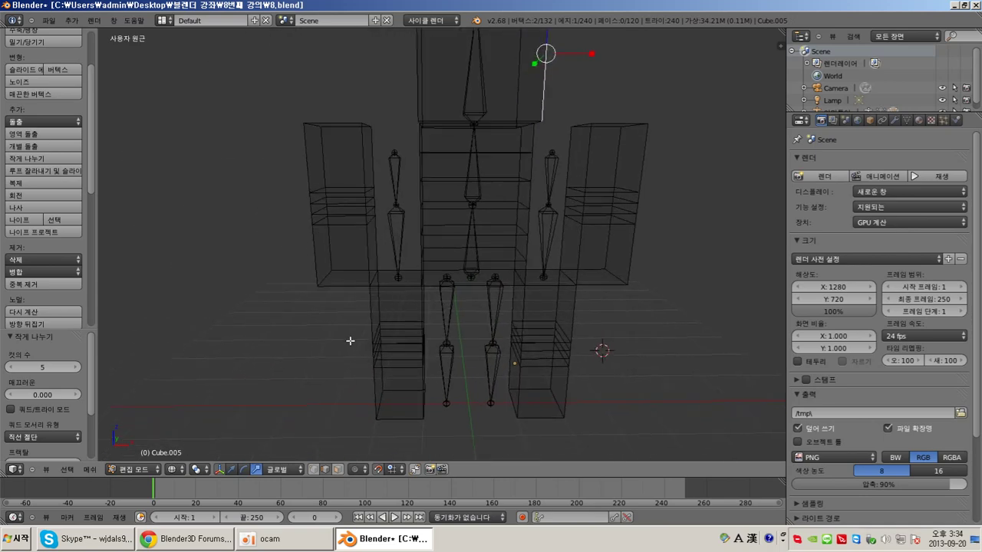
left_click(172, 470)
left_click(337, 470)
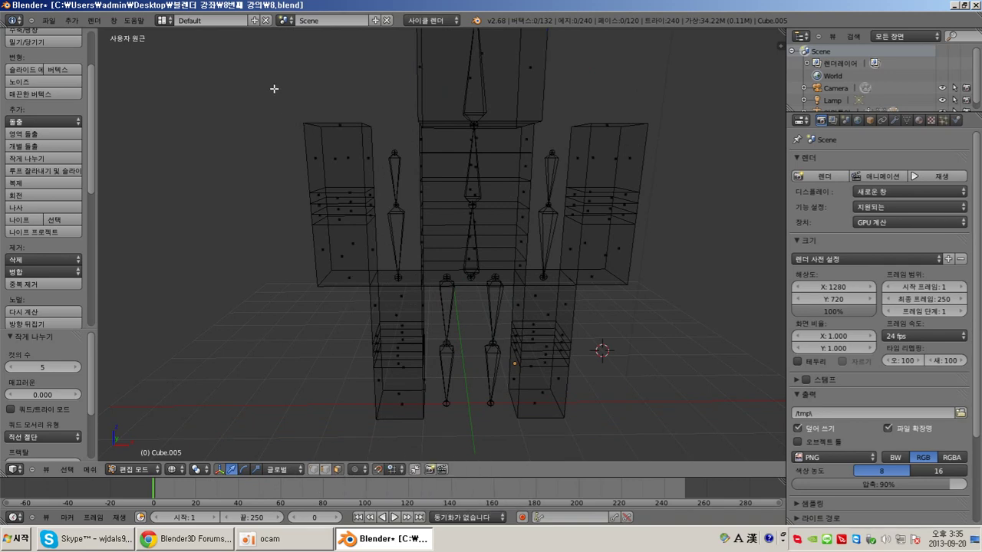
Box-select the negative X arm block and grow the selection to all of its faces.
key("b")
left_click_drag(270, 88, 358, 295)
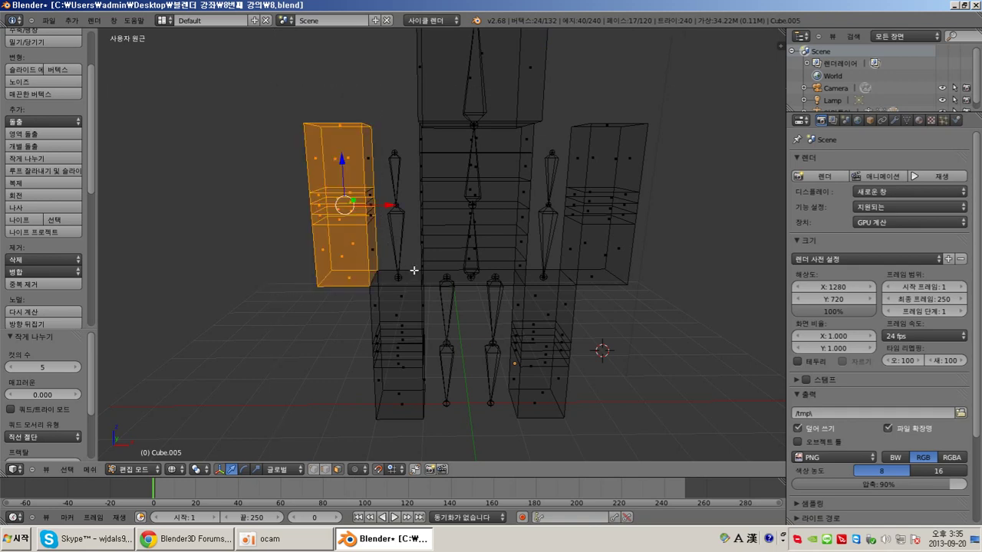
scroll(414, 270, "up", 4)
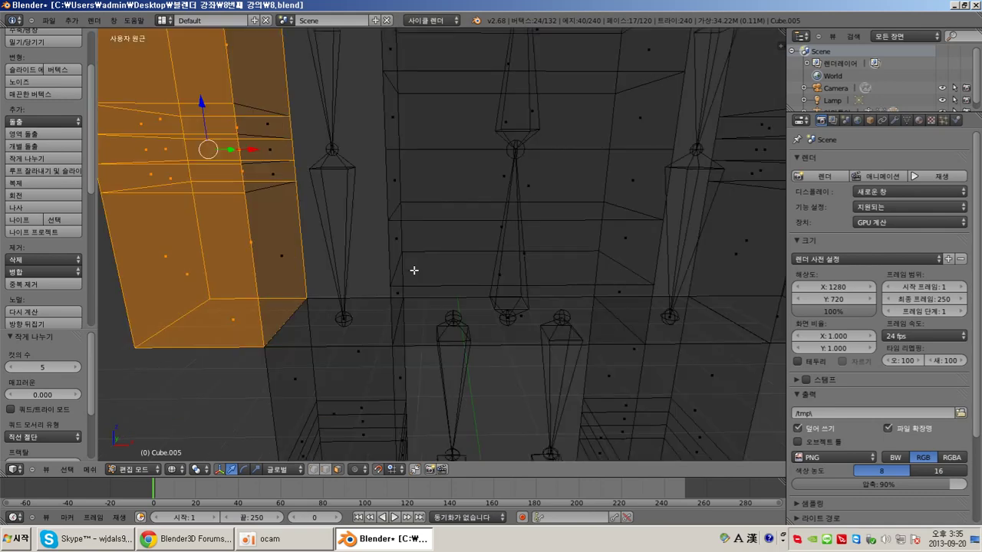
scroll(409, 268, "down", 6)
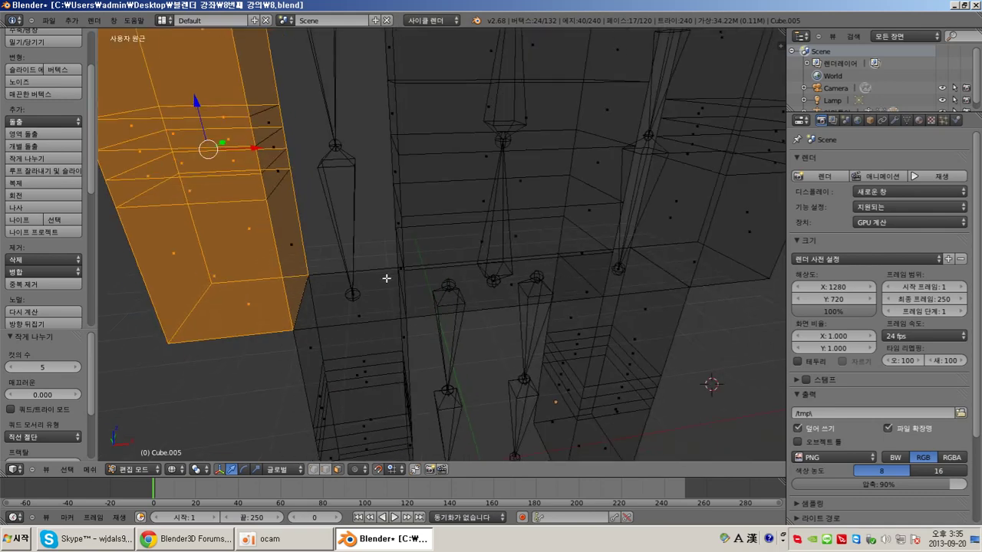
key("ctrl+KP_Add")
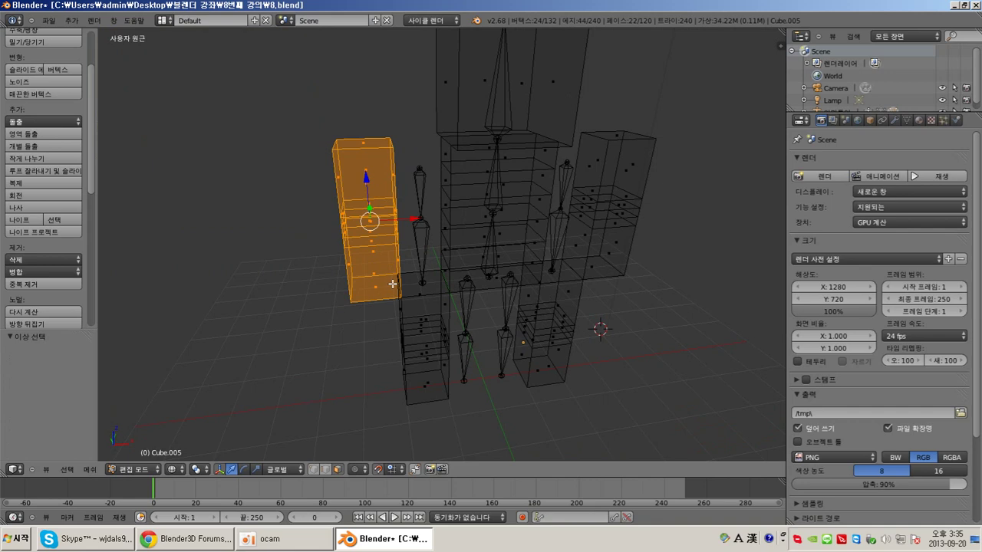
middle_click_drag(392, 284, 375, 281)
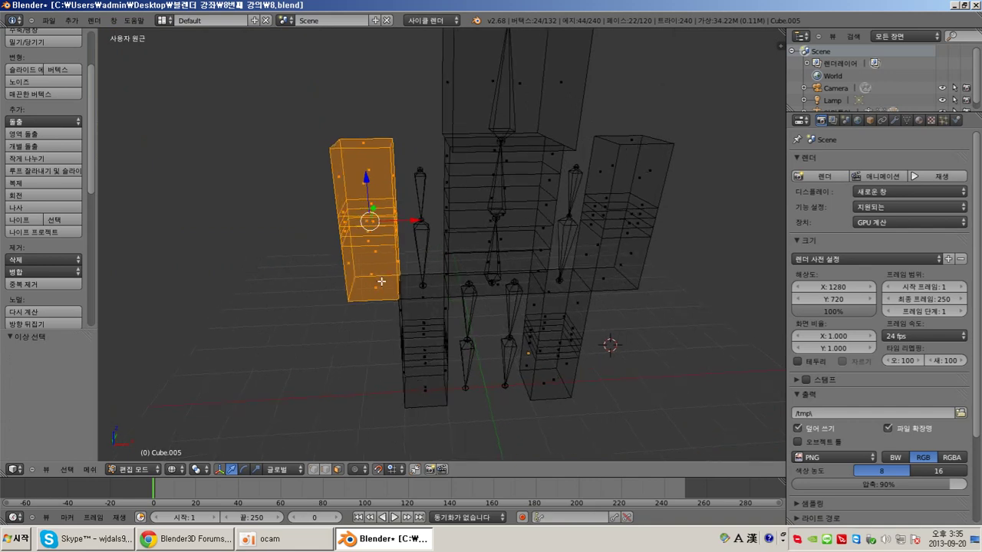
middle_click_drag(381, 282, 388, 299)
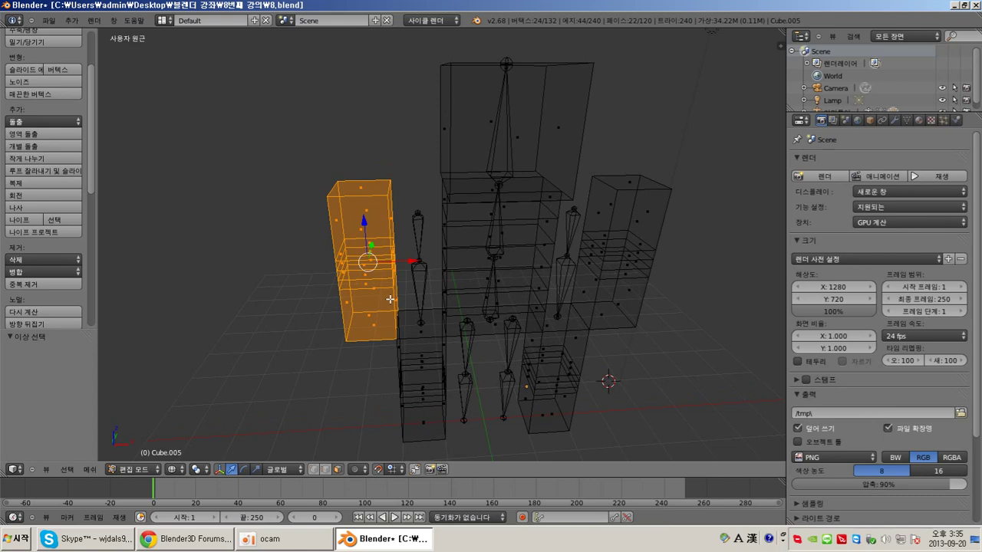
middle_click_drag(422, 305, 427, 307)
scroll(427, 307, "up", 6)
scroll(427, 306, "down", 6)
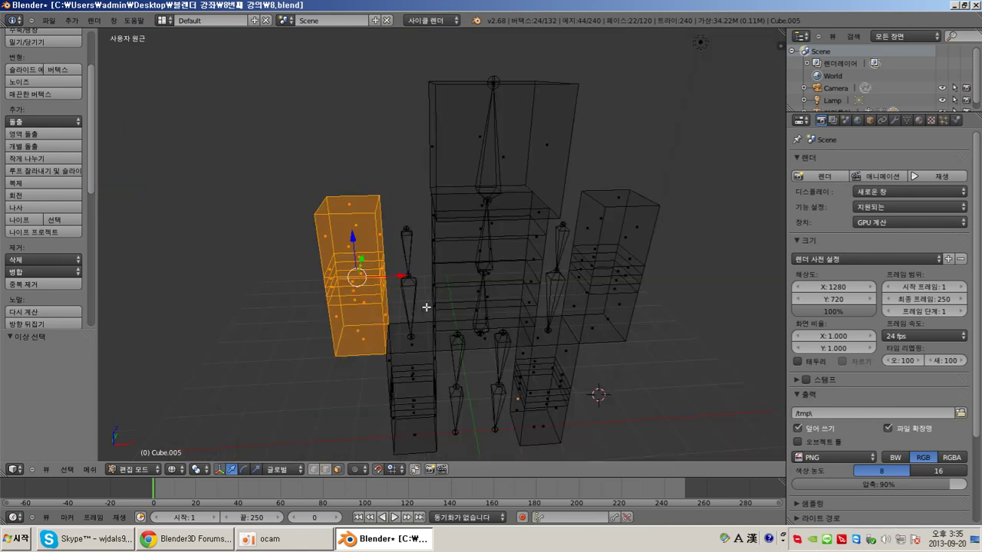
Select all faces of the positive X arm block and move them -1 along X.
right_click(633, 244)
key("ctrl+KP_Add")
key("ctrl+KP_Add")
key("ctrl+KP_Add")
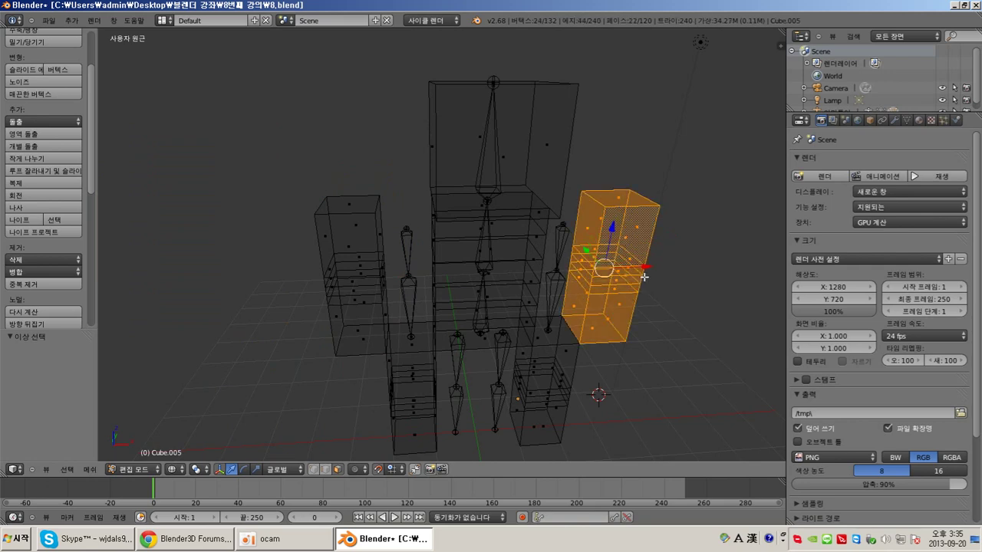
left_click_drag(644, 267, 598, 266)
Select all faces of the negative X arm block and move them 1 along X.
right_click(351, 230)
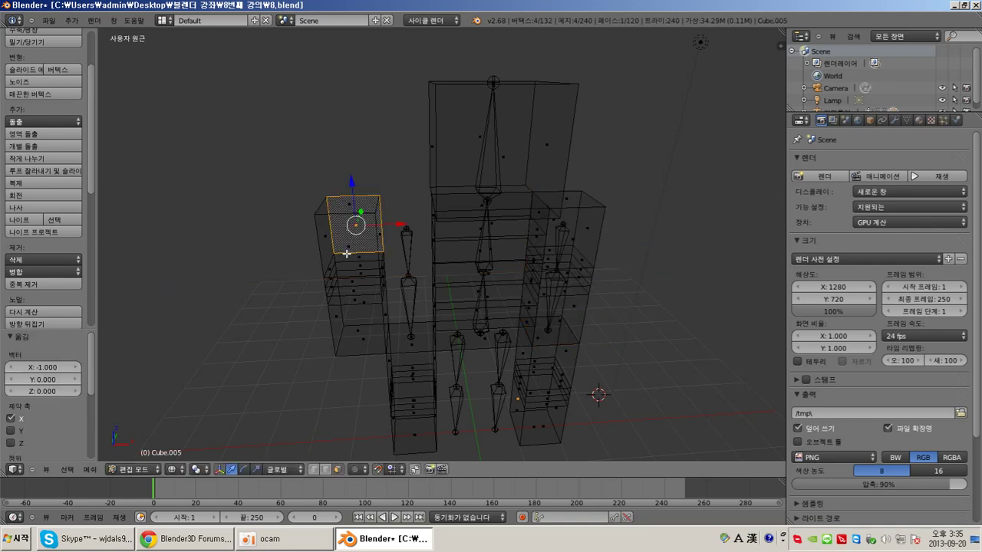
right_click(346, 254)
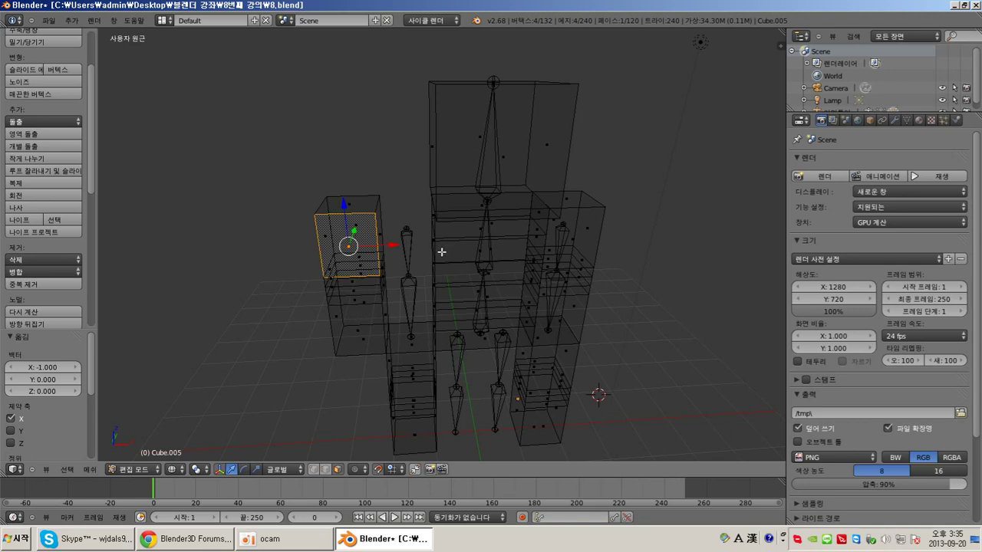
key("ctrl+KP_Add")
key("ctrl+KP_Add")
key("ctrl+KP_Add")
key("ctrl+KP_Add")
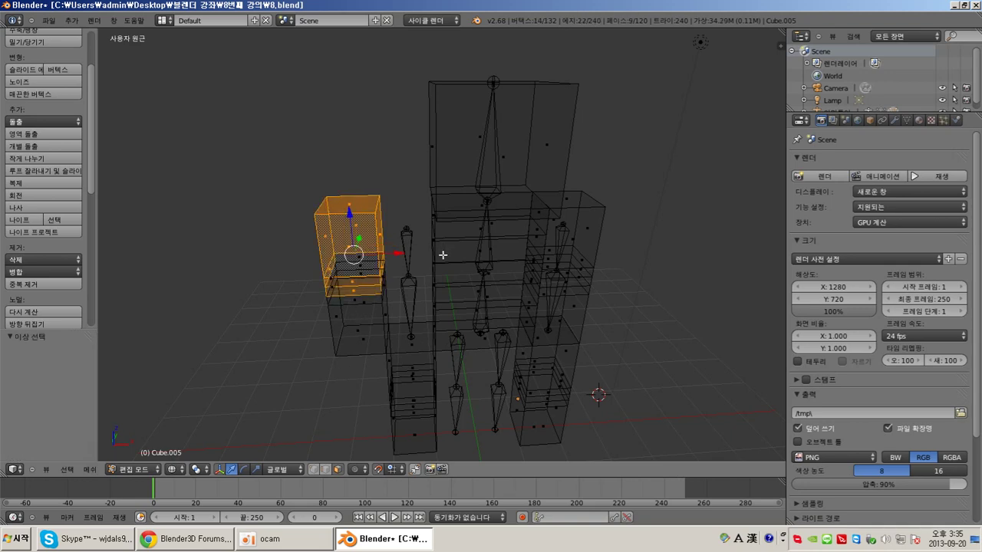
left_click_drag(401, 274, 436, 276)
middle_click_drag(469, 315, 440, 293)
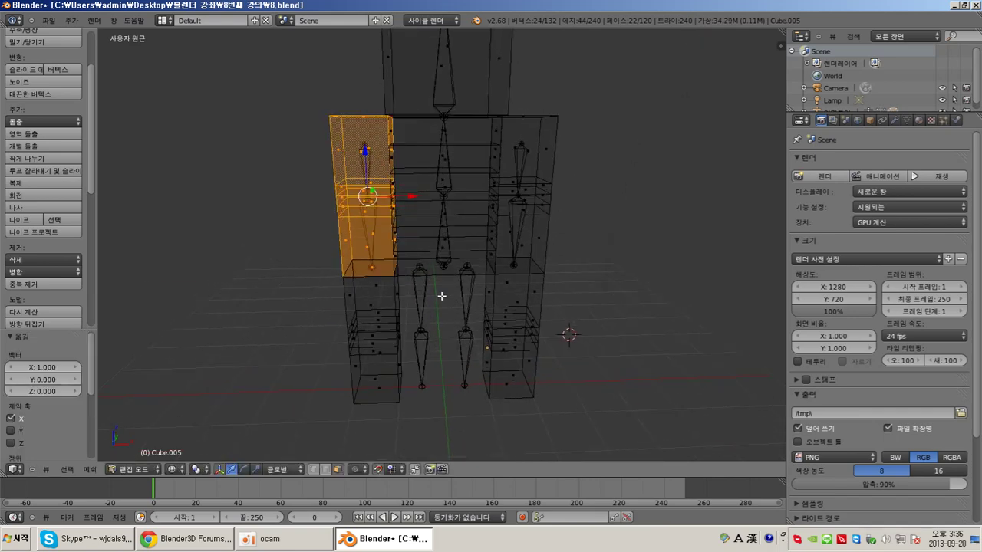
Select all faces of the negative X leg block and move them 1 along X.
right_click(371, 313, "alt")
key("ctrl+KP_Add")
key("ctrl+KP_Add")
key("ctrl+KP_Add")
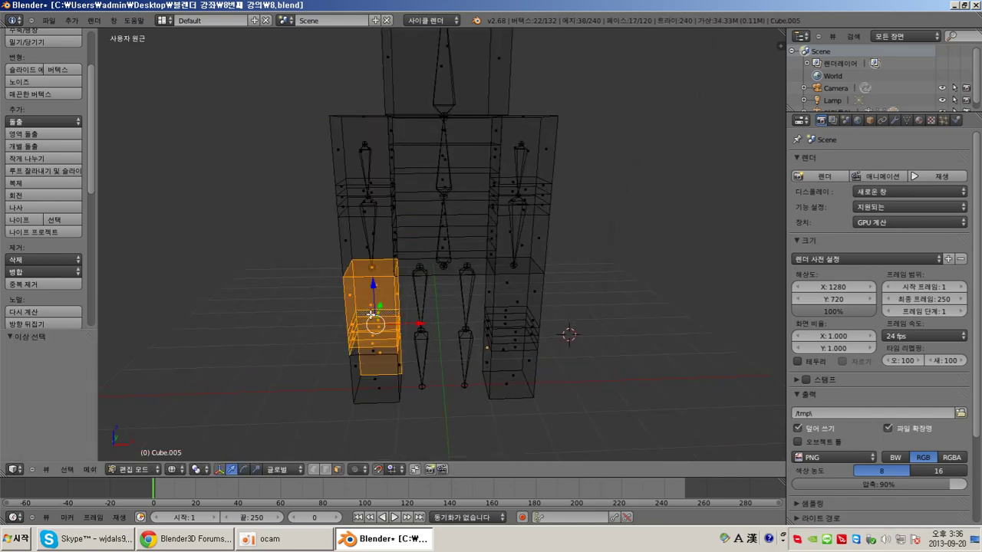
left_click_drag(420, 330, 466, 330)
Select all faces of the positive X leg block and move them -1 along X.
right_click(507, 310, "alt")
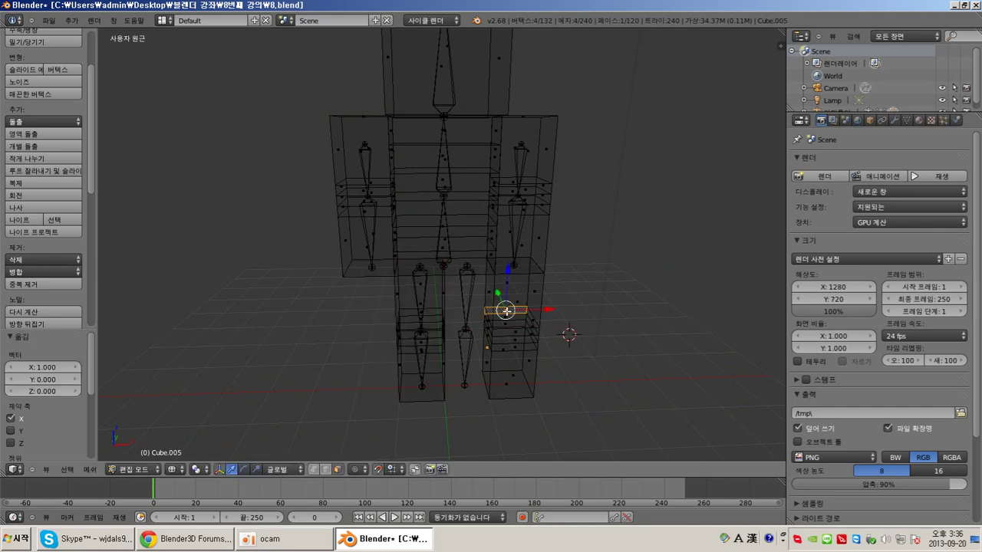
key("ctrl+KP_Add")
key("ctrl+KP_Add")
key("ctrl+KP_Add")
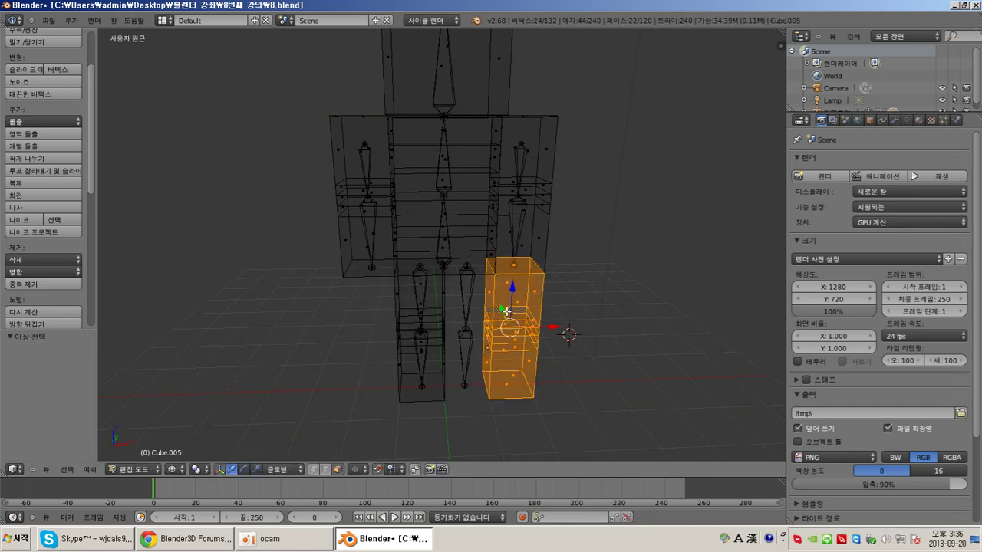
key("g")
key("x")
key("minus")
key("1")
key("Return")
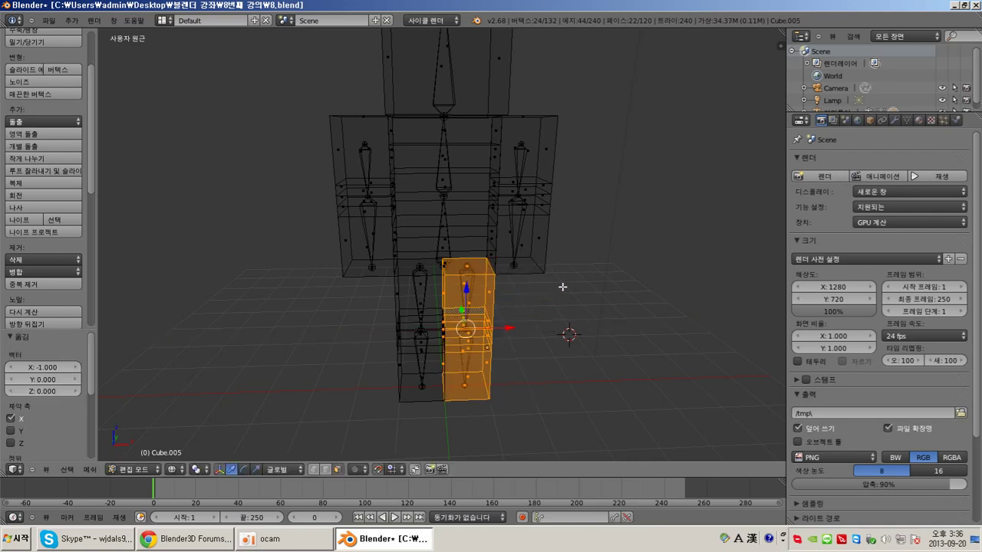
Return the character mesh from Edit Mode to Object Mode.
scroll(532, 292, "down", 5)
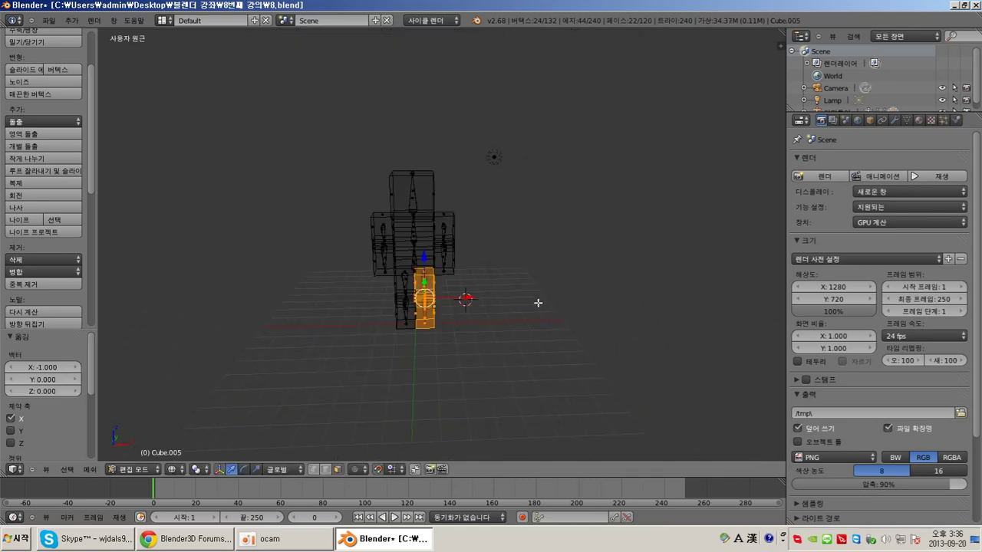
scroll(538, 307, "up", 3)
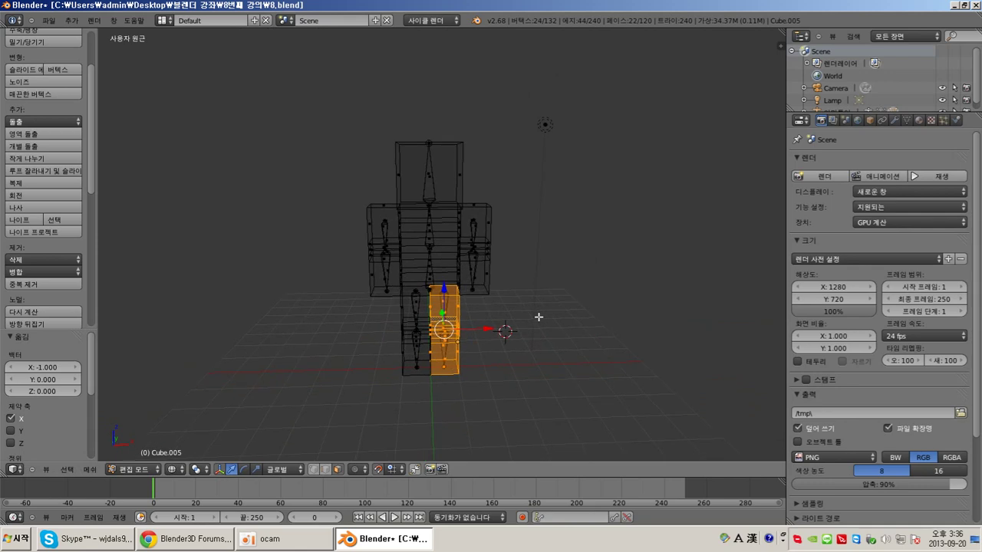
scroll(538, 317, "up", 4)
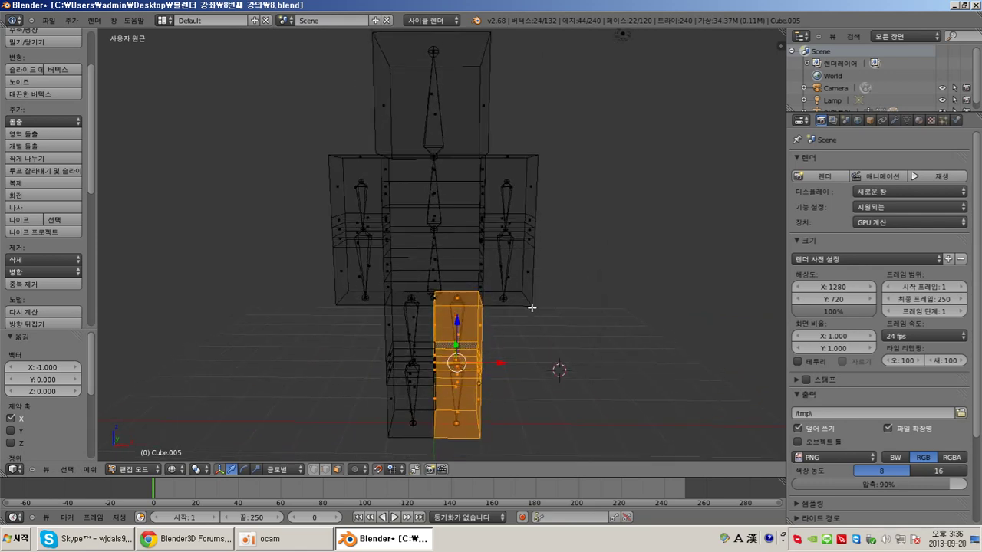
left_click(152, 470)
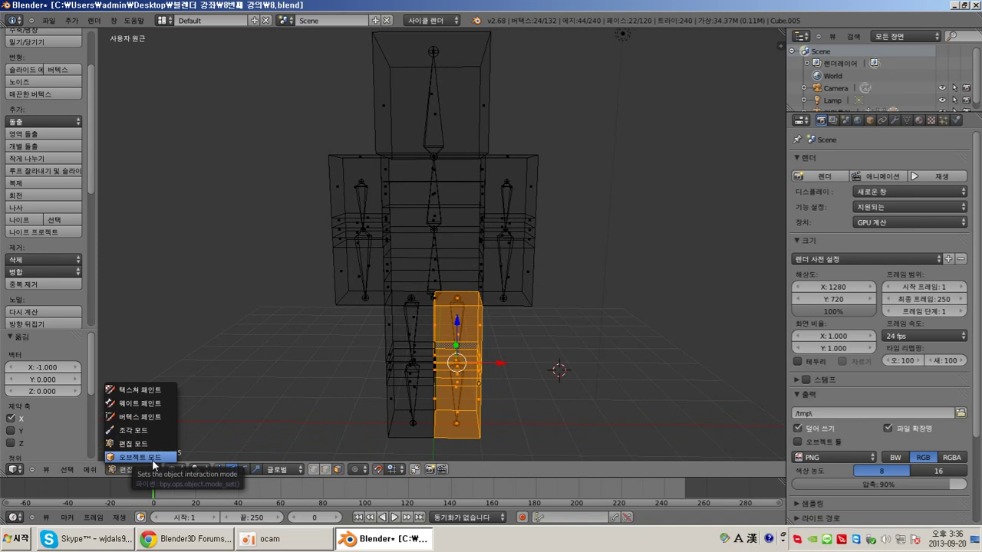
left_click(152, 460)
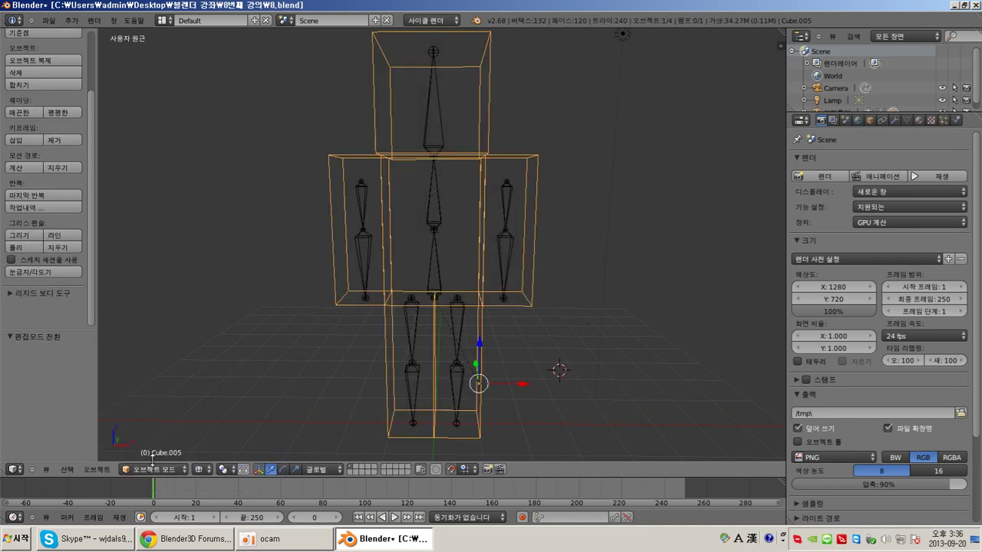
Inspect the front of the character in Texture viewport shading and return the display to wireframe.
left_click(209, 473)
left_click(229, 419)
scroll(473, 381, "up", 2, "shift")
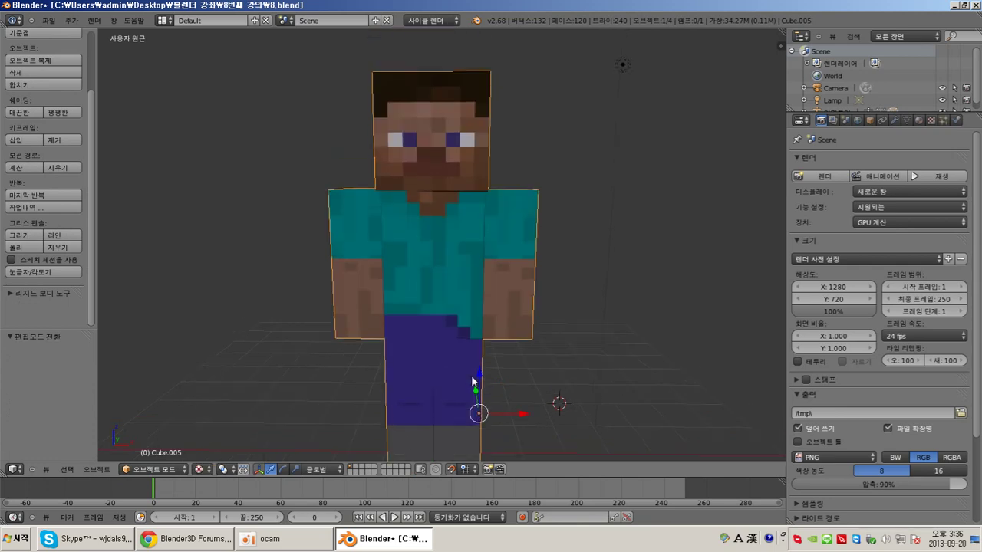
middle_click_drag(473, 380, 497, 358)
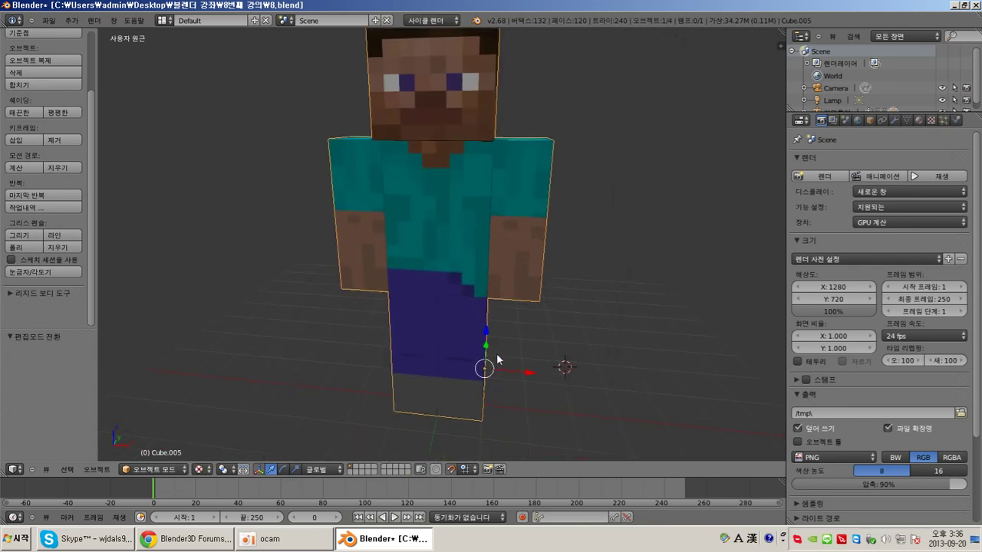
left_click(176, 467)
left_click(168, 470)
left_click(199, 470)
left_click(199, 470)
left_click(220, 440)
middle_click_drag(568, 228, 546, 236)
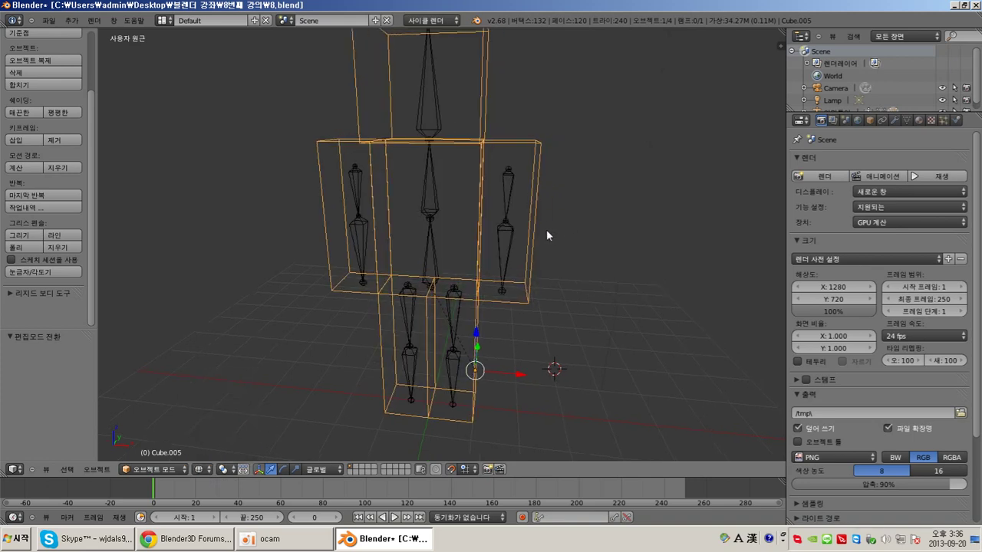
Select the character mesh and then the armature, and parent the mesh to the armature with automatic weights.
right_click(512, 178)
right_click(478, 129)
right_click(436, 214, "shift")
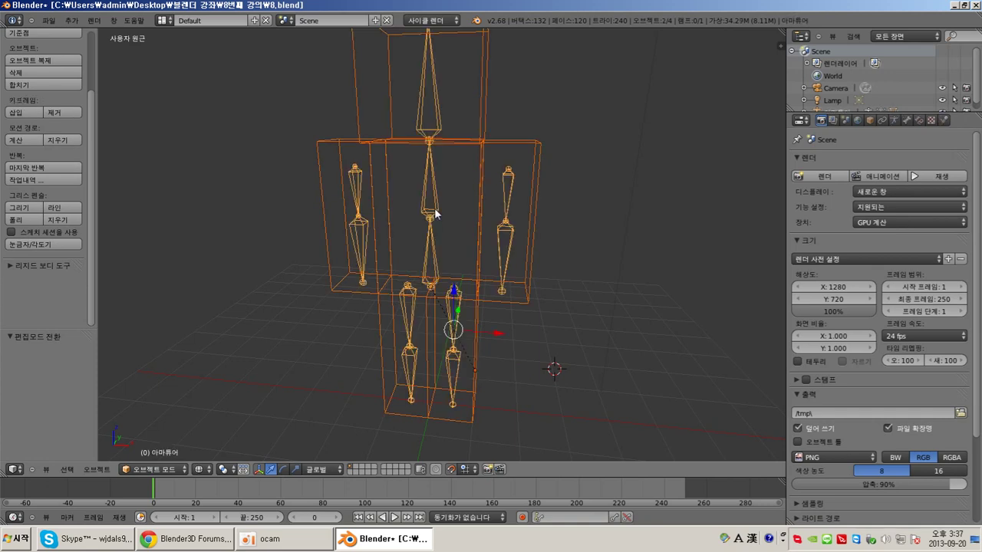
left_click(97, 473)
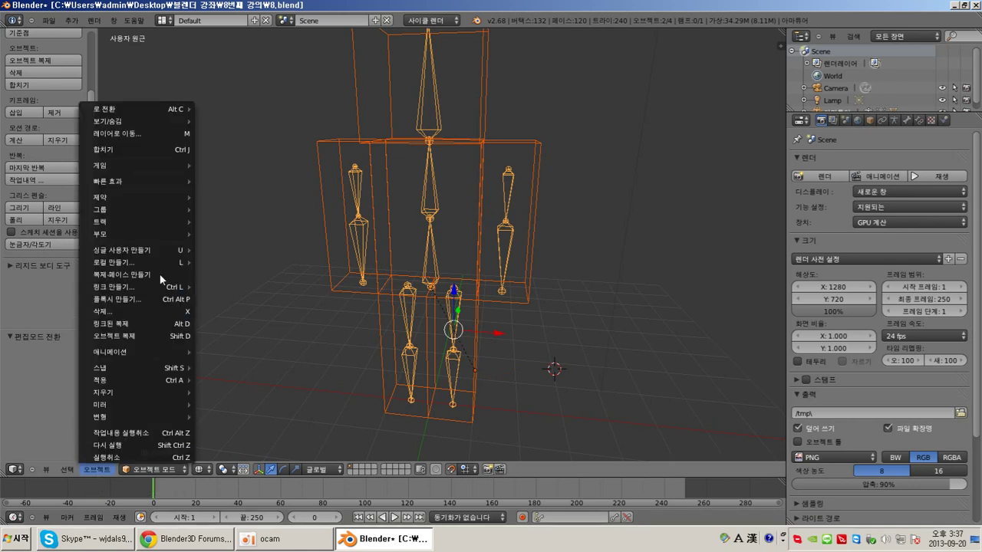
mouse_move(167, 233)
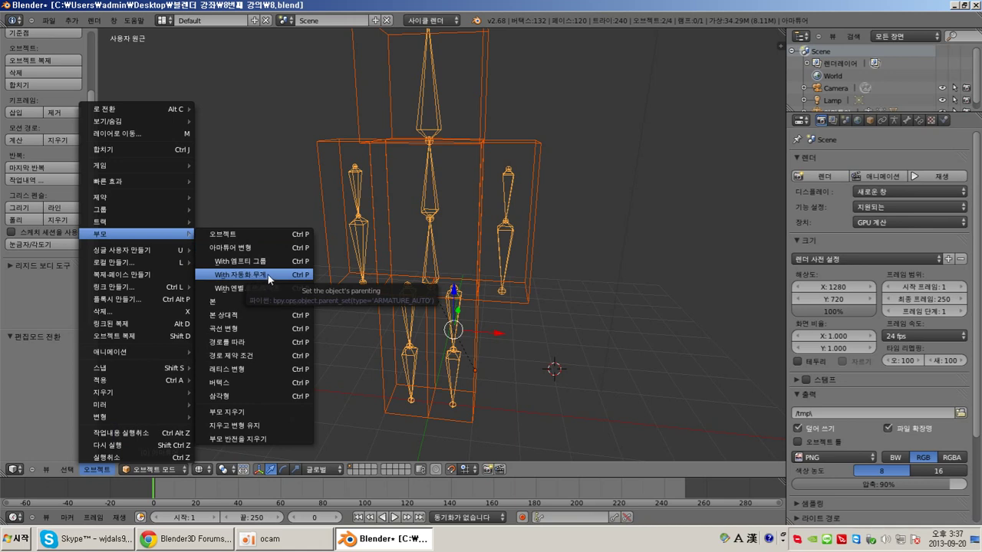
key("ctrl+p")
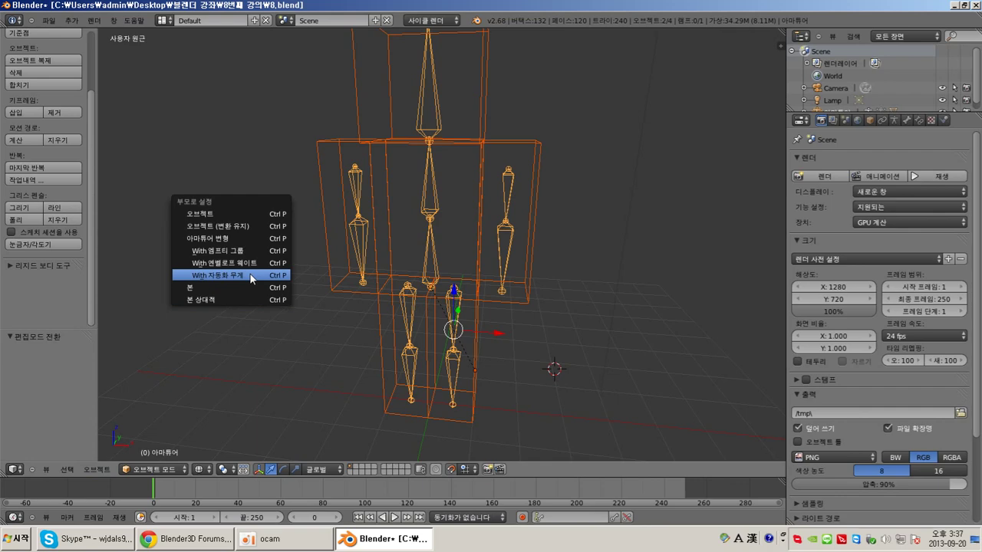
left_click(251, 276)
scroll(544, 268, "down", 2)
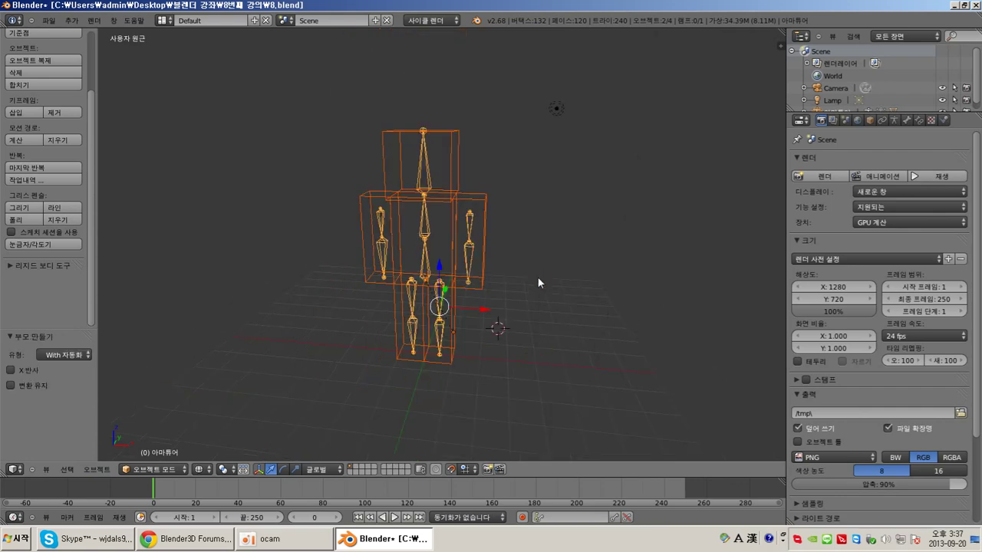
scroll(538, 283, "up", 3)
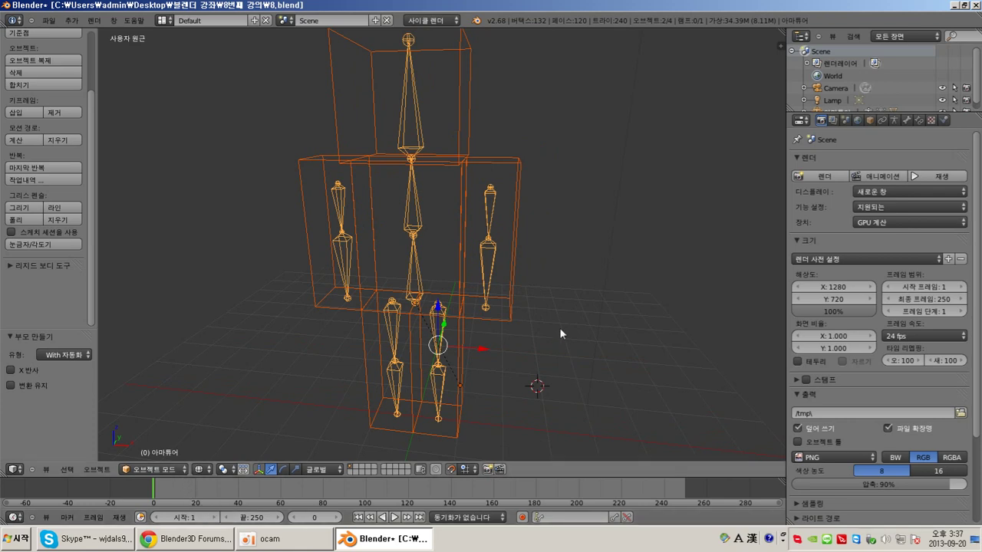
Deselect everything, select only the armature and put it in Pose Mode.
key("a")
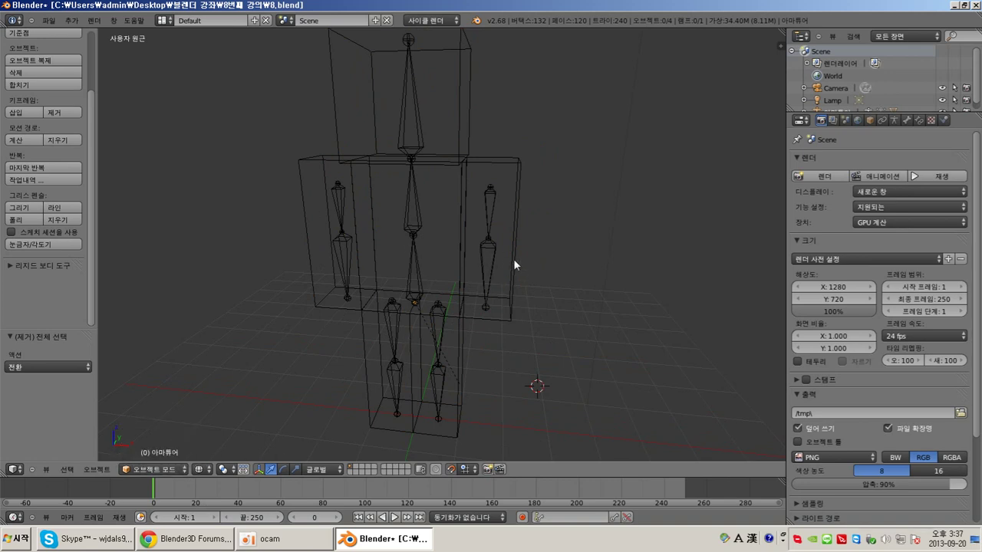
right_click(488, 230)
left_click(156, 469)
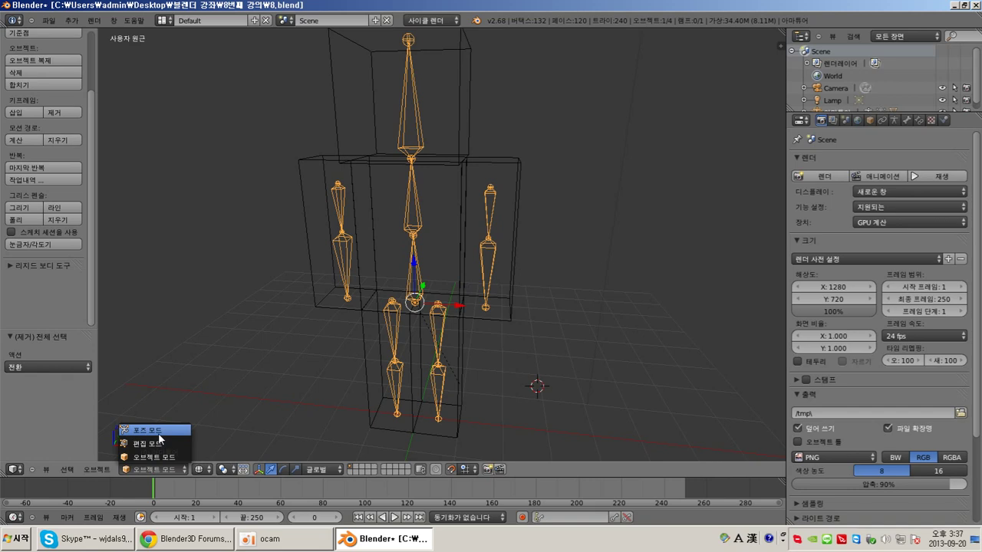
left_click(157, 431)
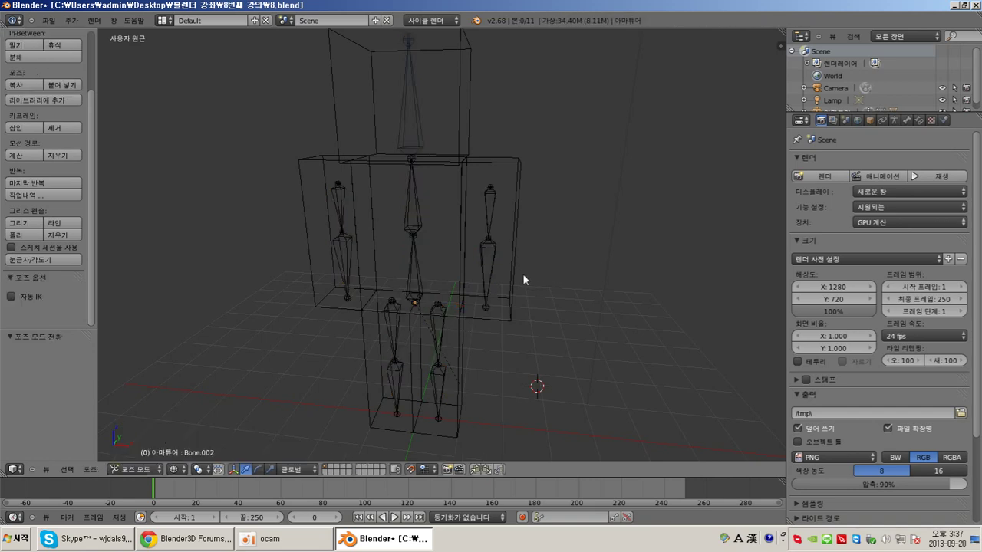
Rotate the forearm bone on the negative X side -90° about the global X axis.
right_click(344, 252)
left_click(258, 470)
left_click_drag(323, 229, 380, 151)
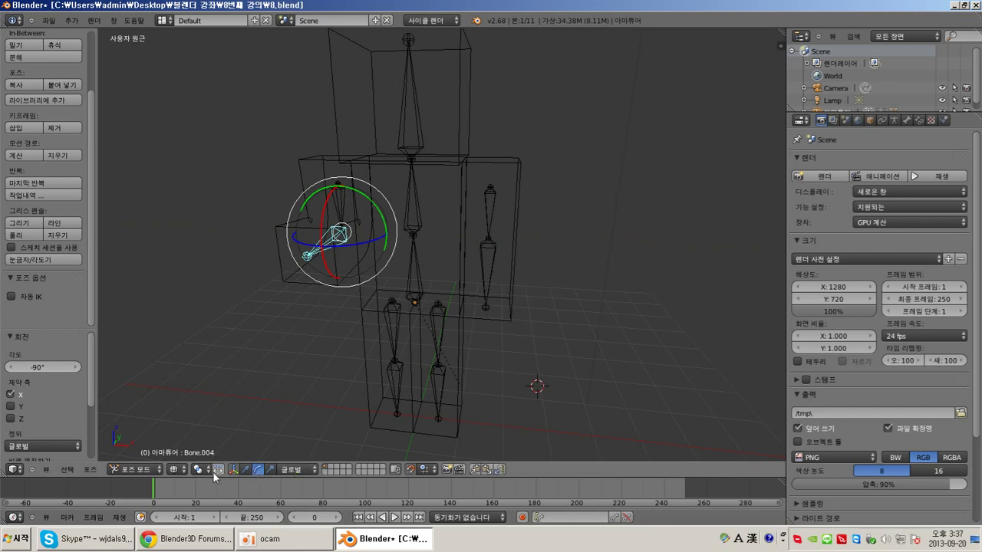
Show the character in Texture shading and swing the negative X forearm back down about X, using a 50° rotation.
left_click(176, 470)
left_click(196, 416)
left_click_drag(322, 193, 306, 220)
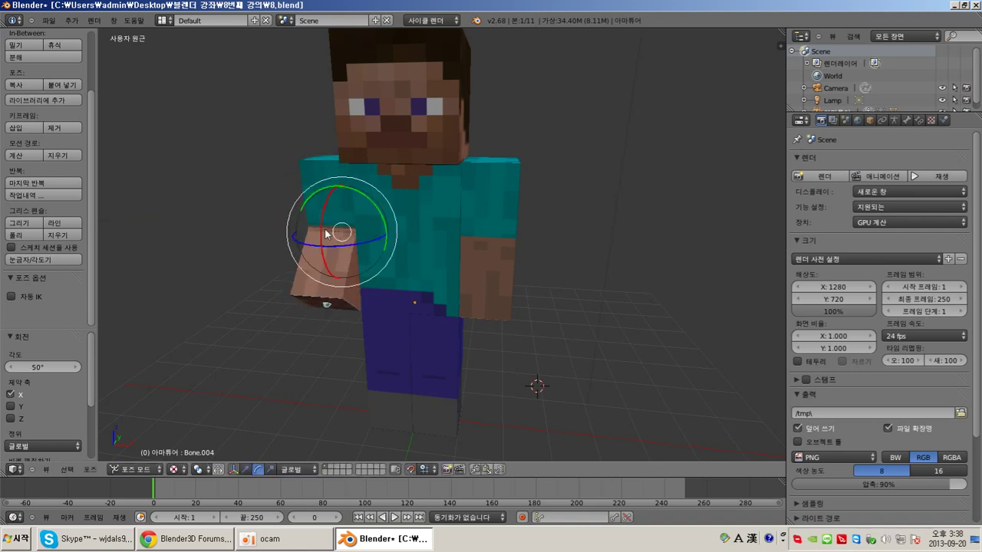
mouse_move(325, 230)
left_mouse_down()
mouse_move(324, 213)
mouse_move(321, 261)
mouse_move(342, 221)
mouse_move(336, 255)
mouse_move(335, 236)
left_mouse_up()
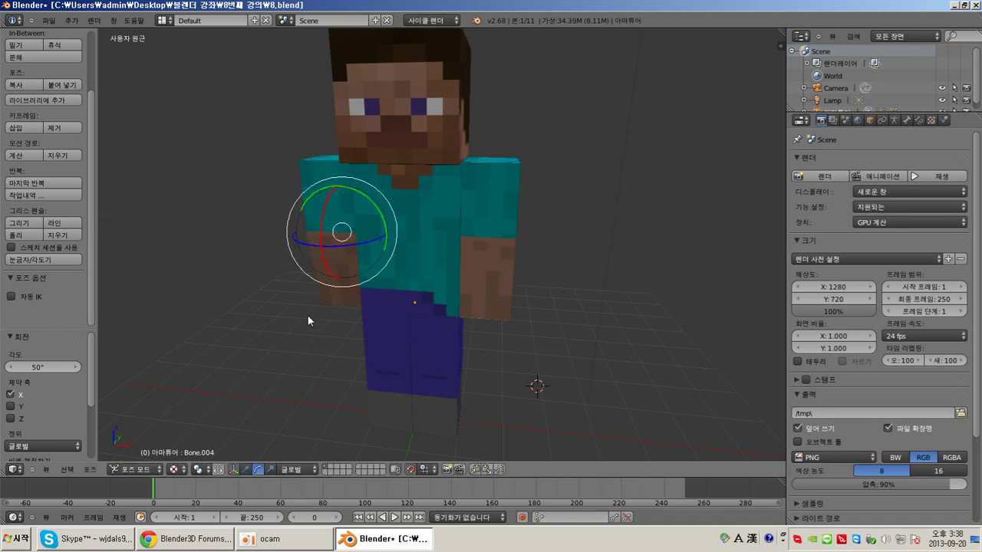
Try the negative X forearm at -70° about X and 30° about Y, undo both rotations, and restore wireframe shading.
left_click_drag(327, 228, 345, 138)
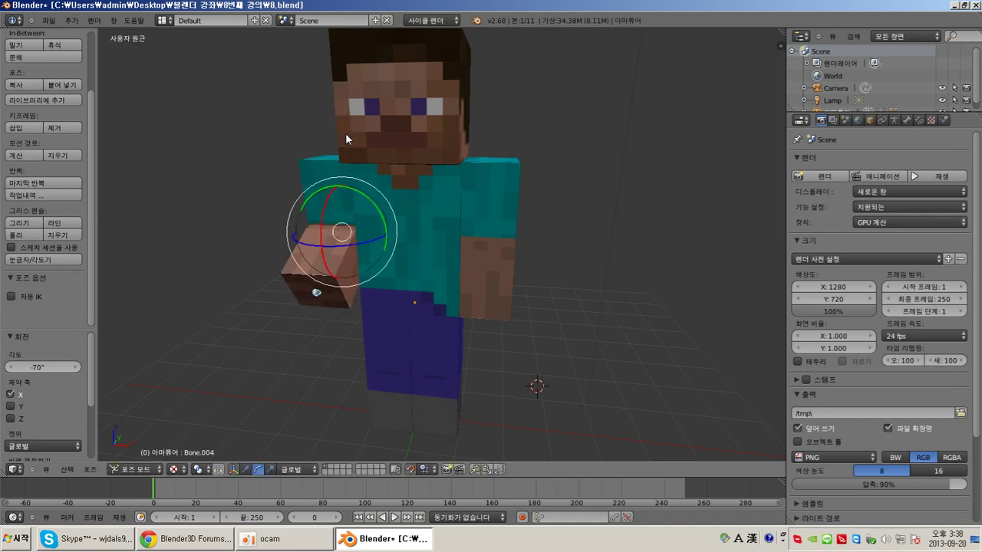
key("ctrl+z")
left_click_drag(369, 200, 390, 215)
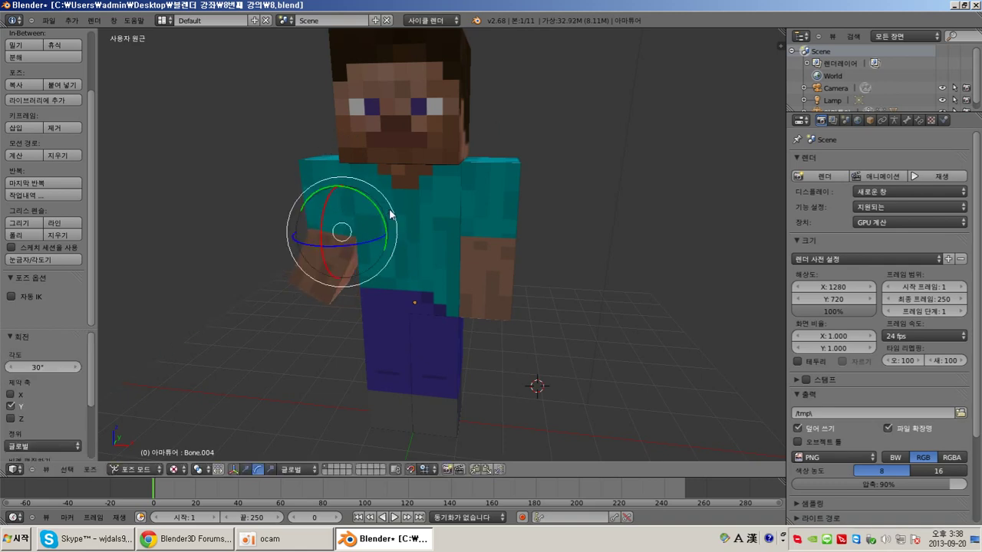
key("ctrl+z")
left_click(173, 469)
left_click(196, 444)
Try rotating the lower leg bone on the negative X side about the X axis, and undo it.
right_click(398, 372)
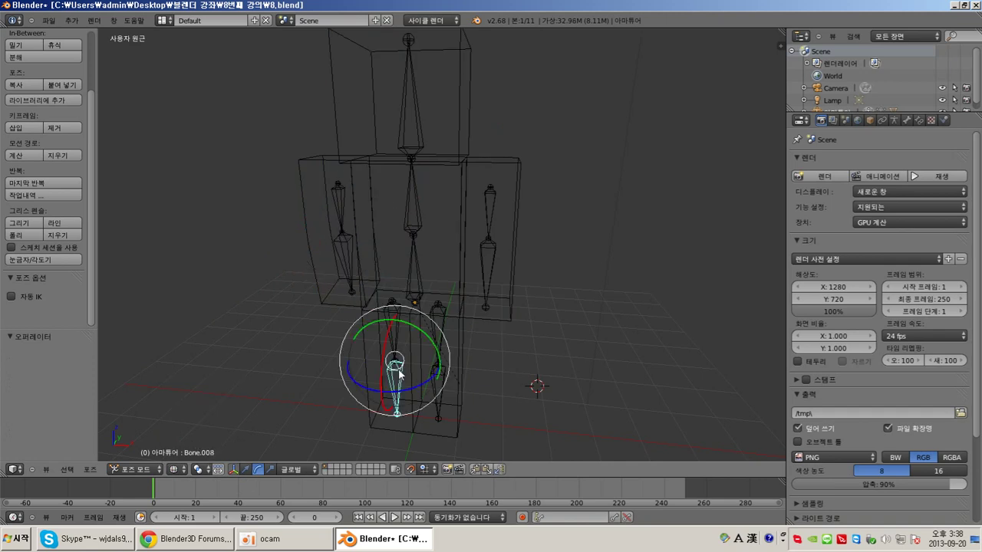
type("rx45")
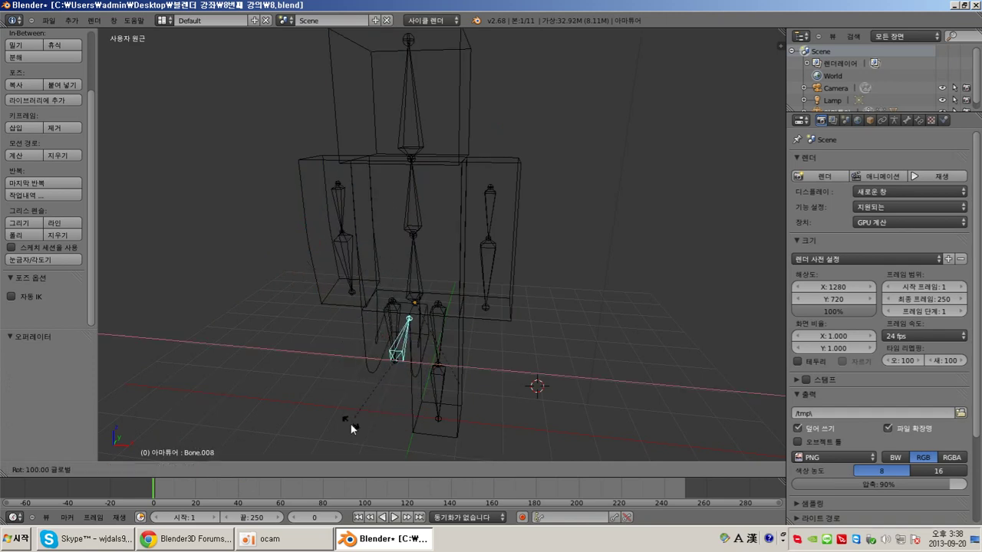
left_click(420, 263)
key("ctrl+z")
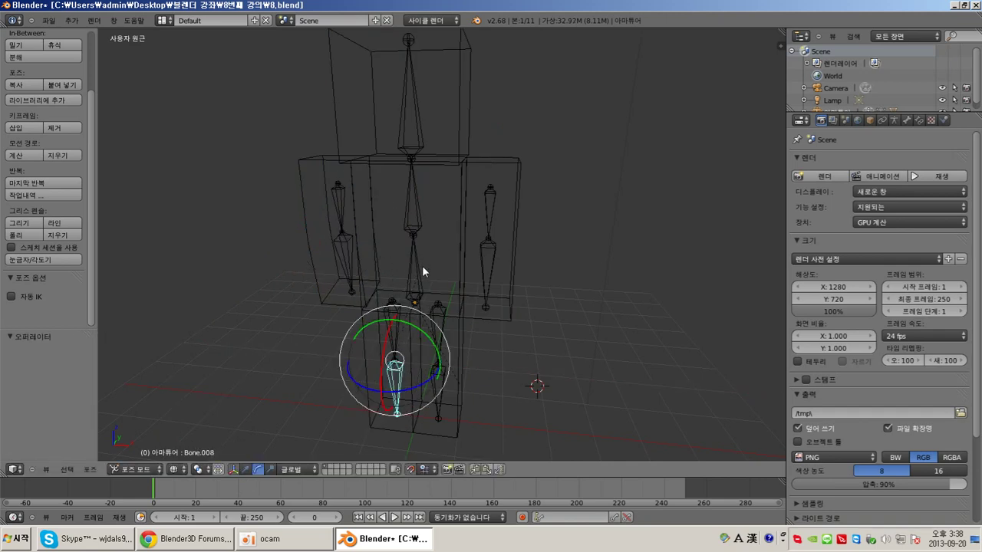
Try rotating the upper leg bone on the negative X side -50° about the X axis.
right_click(396, 331)
key("r")
key("x")
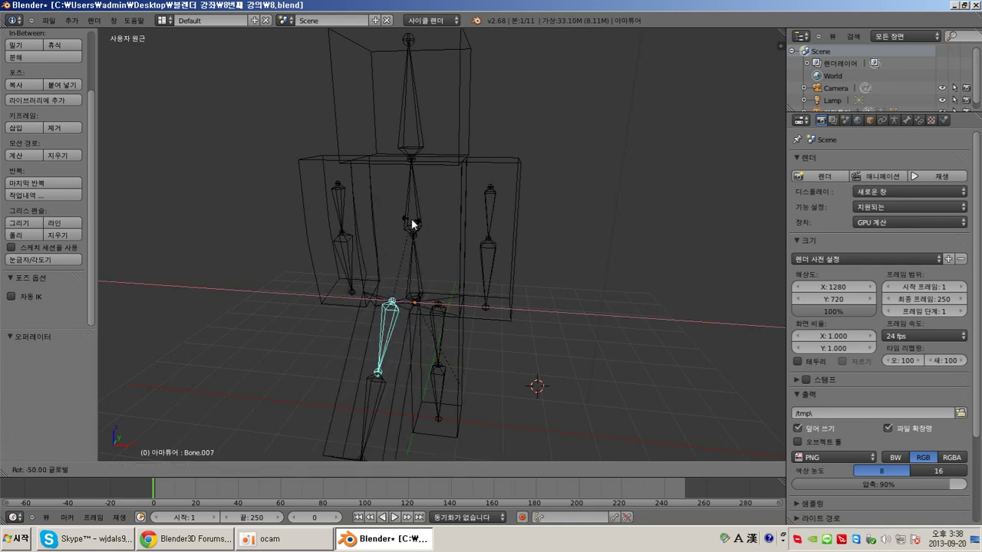
right_click(411, 220)
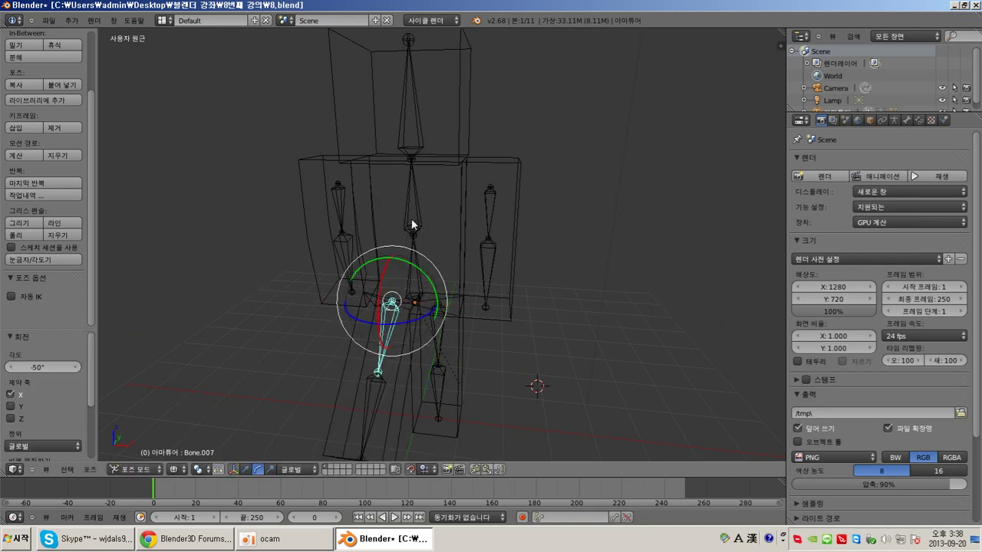
Try rotating the upper leg bone on the positive X side -25° about the X axis.
right_click(440, 329)
key("r")
key("x")
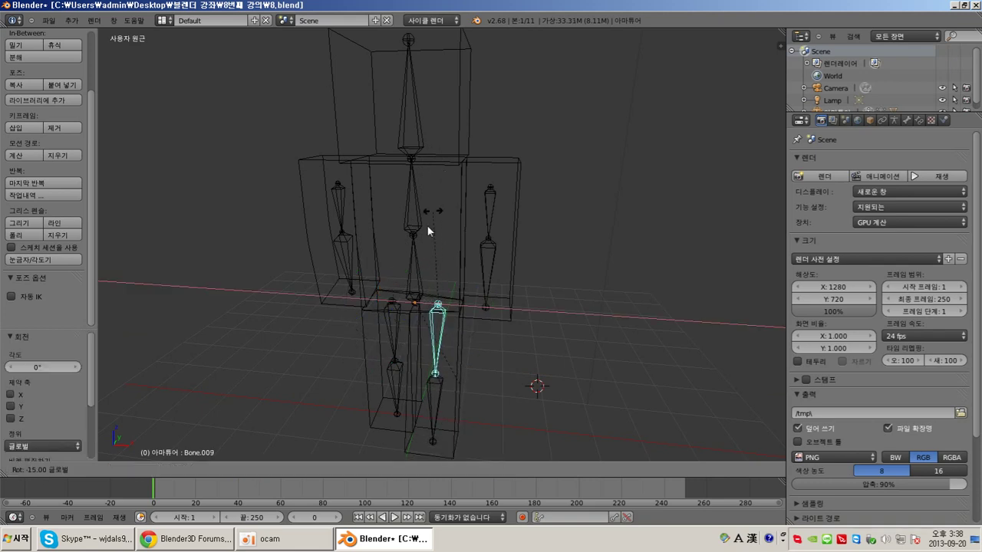
right_click(442, 249)
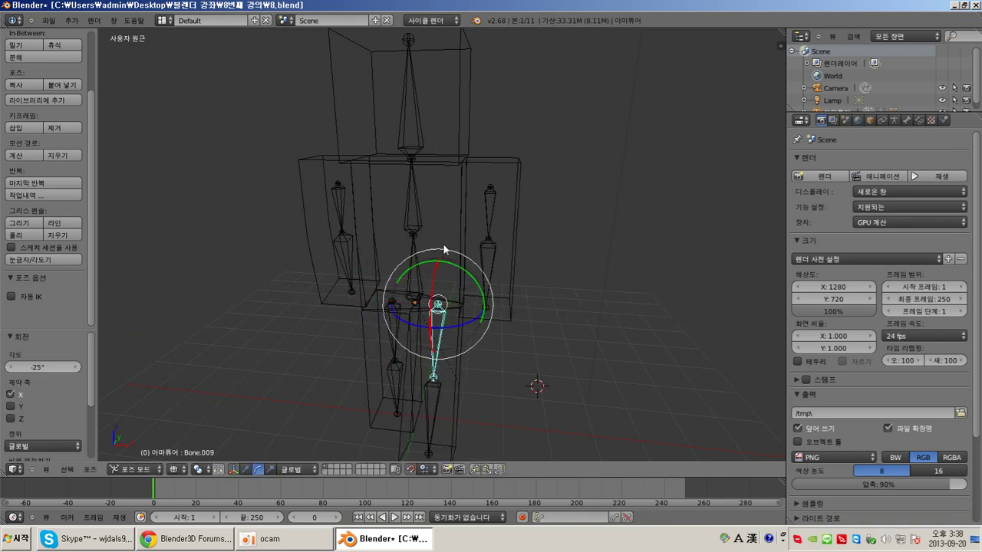
Try tilting the upper torso bone sideways by rotating it -10° about the Y axis.
right_click(415, 194)
key("r")
key("y")
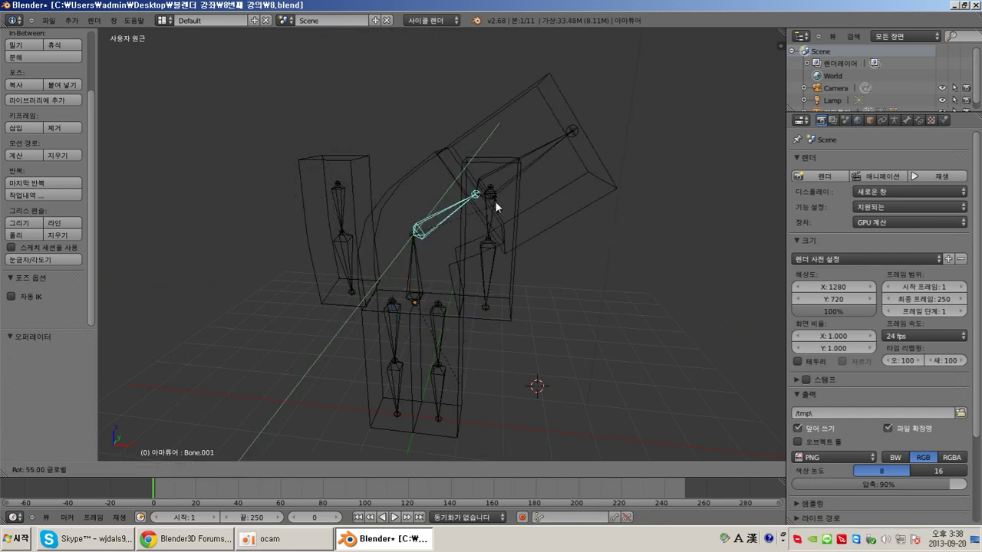
right_click(452, 159)
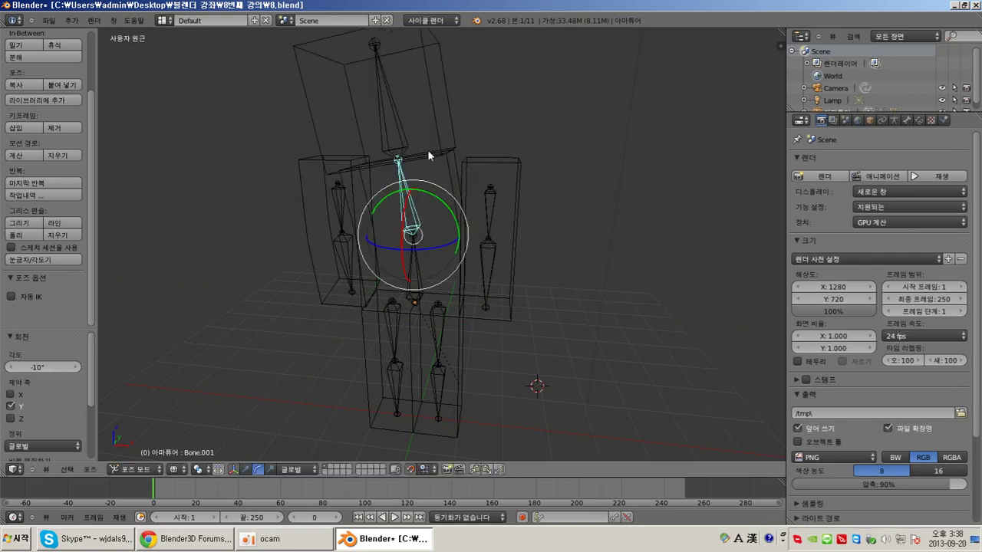
Rotate the upper torso bone -25° about the X axis, and rotate it back 20° about the same axis.
middle_click_drag(427, 149, 514, 243)
key("r")
key("x")
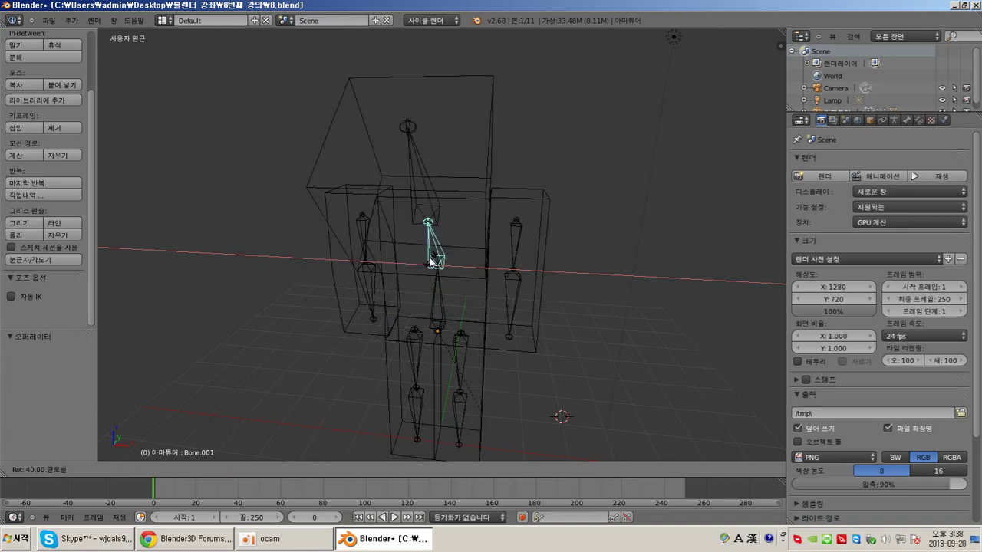
left_click(512, 225)
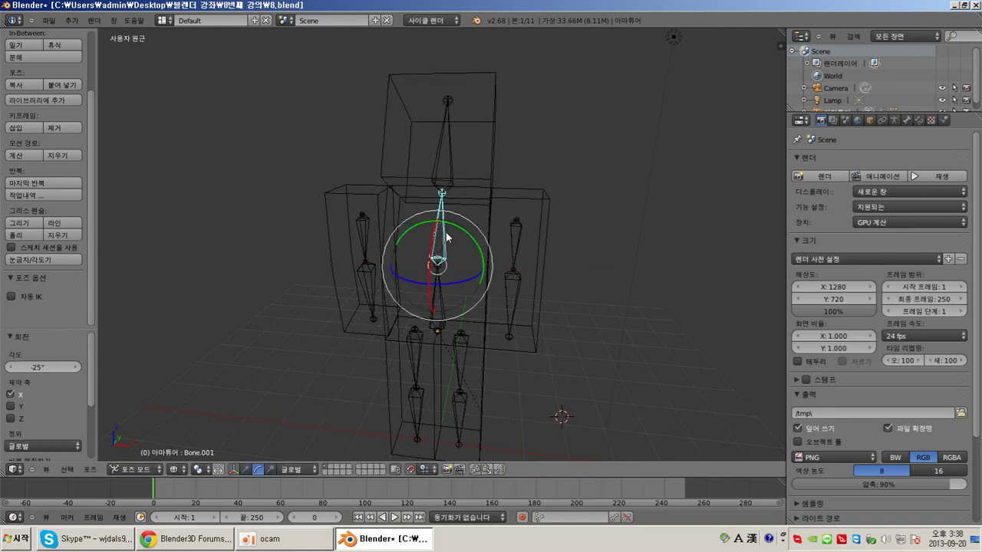
key("r")
key("x")
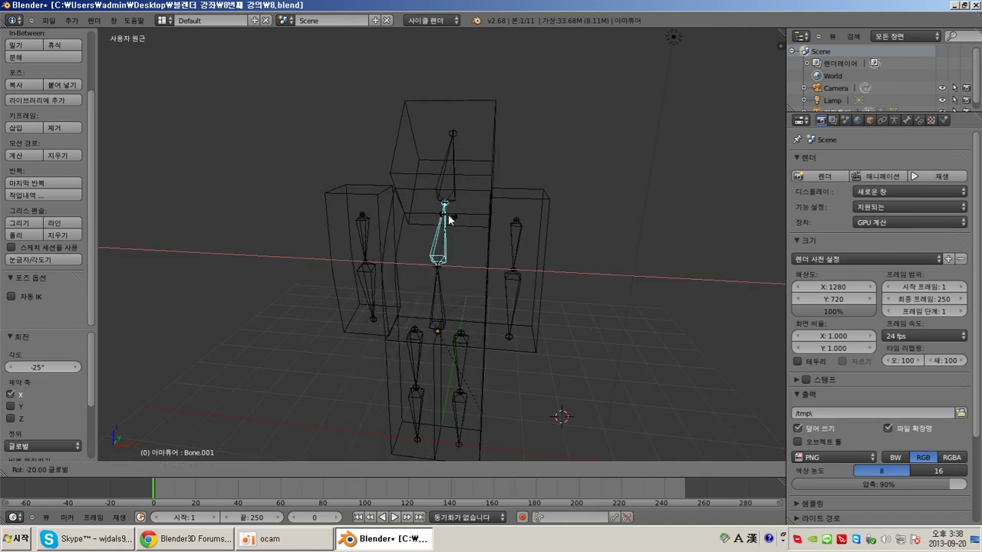
left_click(414, 221)
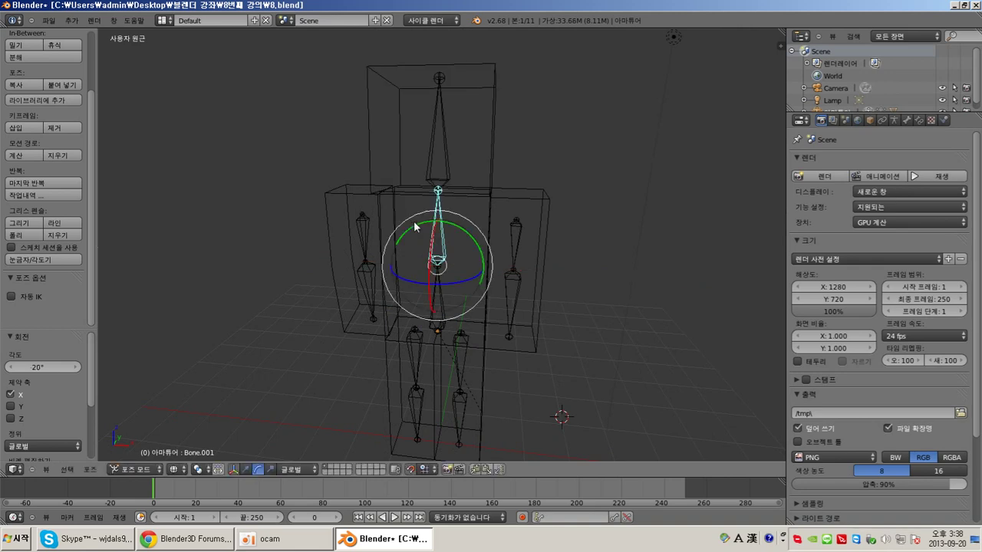
Undo the test rotations of the limb and torso bones to bring the armature back to its rest pose.
key("ctrl+z")
key("ctrl+z")
key("ctrl+z")
key("ctrl+z")
key("ctrl+z")
key("ctrl+z")
key("ctrl+z")
key("ctrl+z")
scroll(534, 214, "down", 5)
scroll(531, 218, "up", 3)
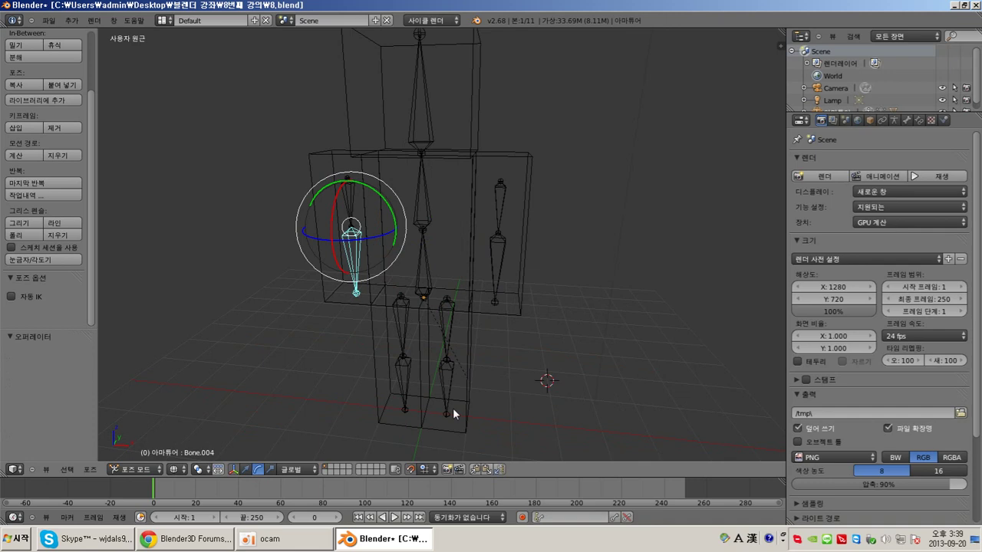
middle_click_drag(545, 333, 547, 339, "shift")
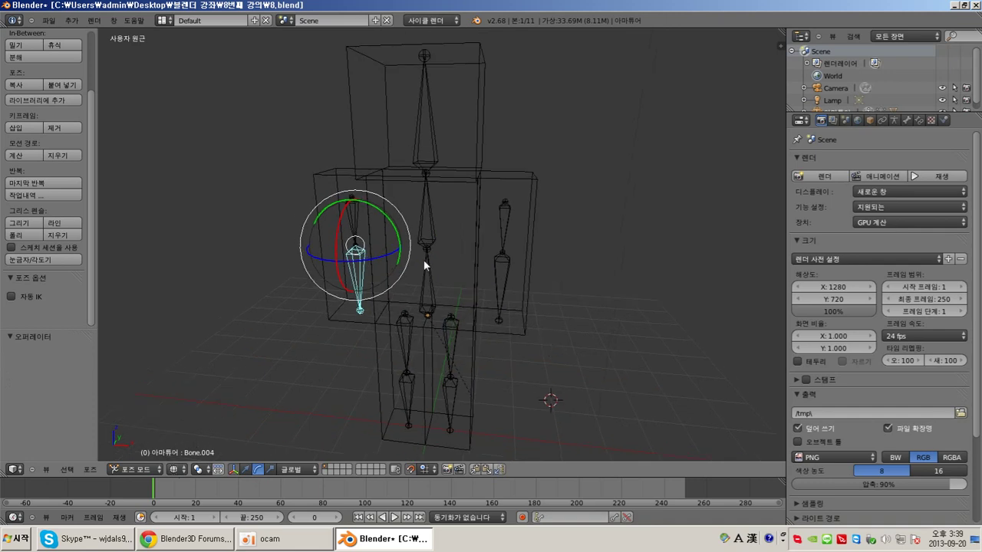
Select the upper arm bone on the negative X side and switch the armature to Edit Mode.
right_click(431, 222)
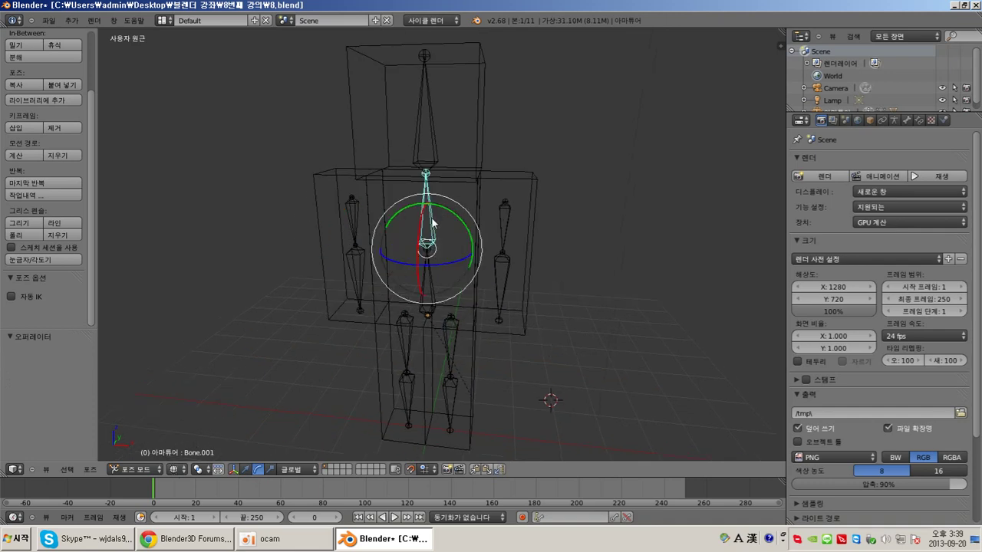
right_click(505, 207)
right_click(361, 221)
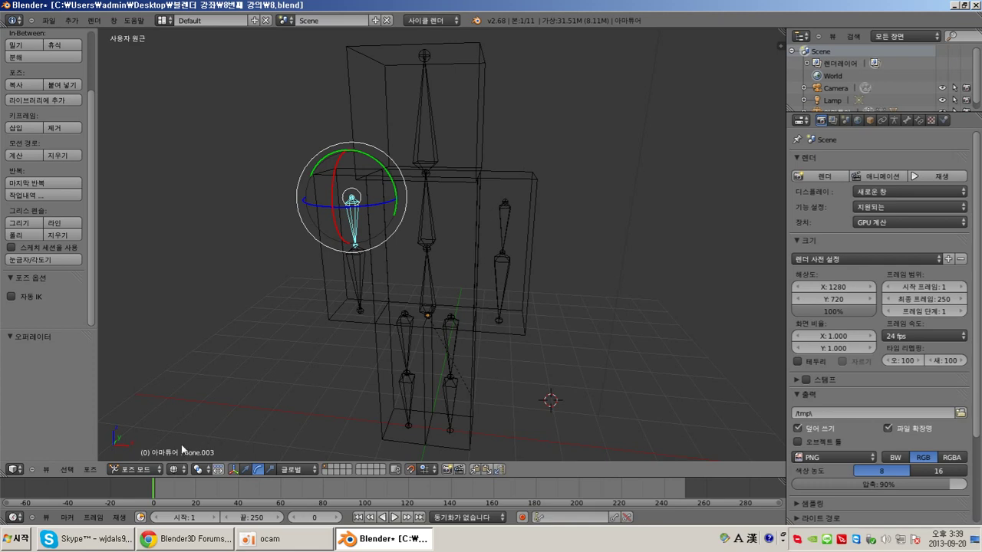
left_click(136, 470)
left_click(142, 451)
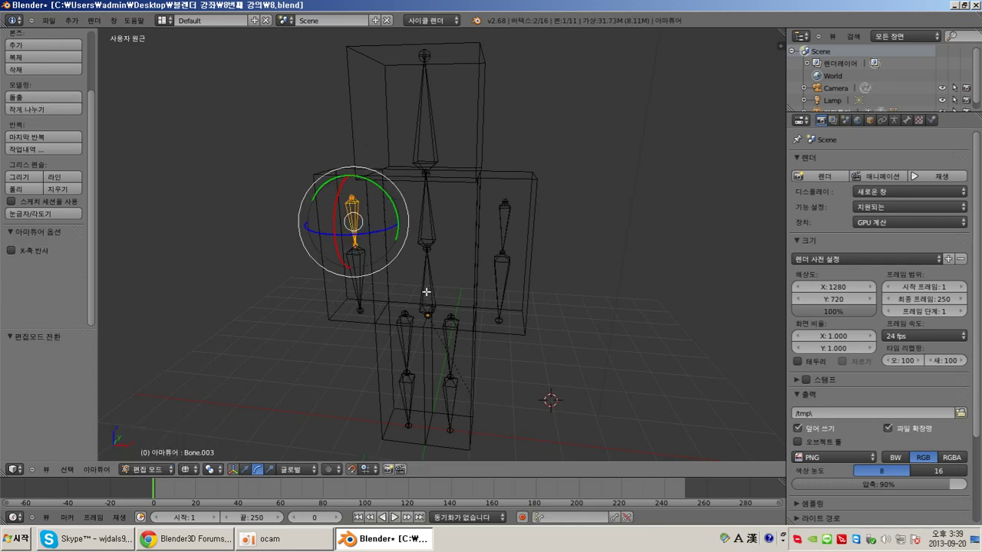
Select both upper arm bones together with the upper torso bone, keeping the torso bone active.
right_click(503, 209, "shift")
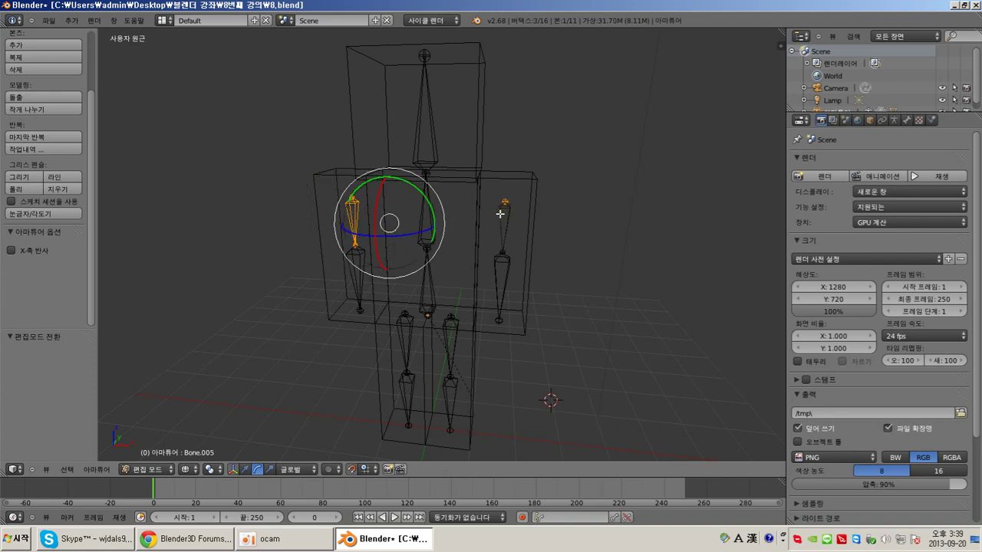
right_click(510, 242)
right_click(355, 213, "shift")
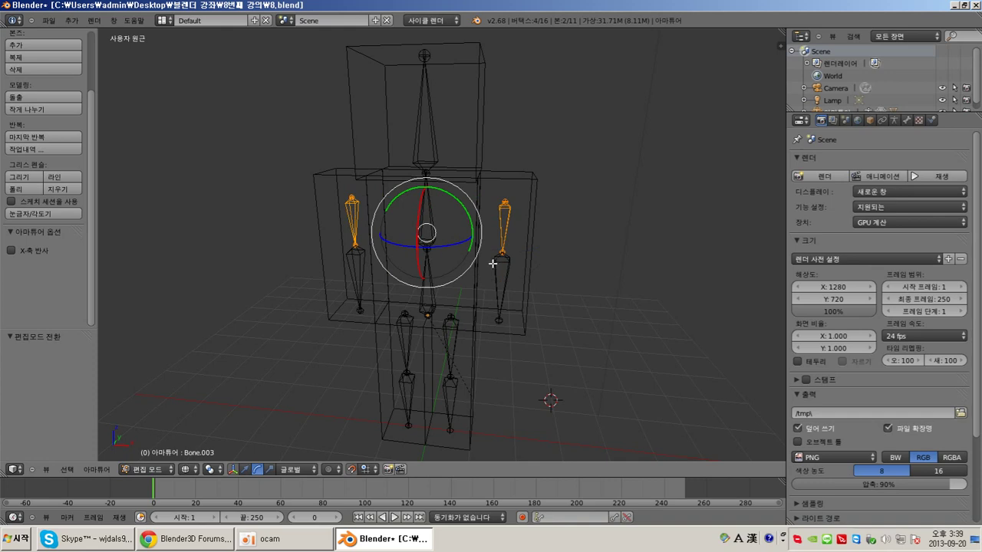
middle_click_drag(498, 273, 484, 277)
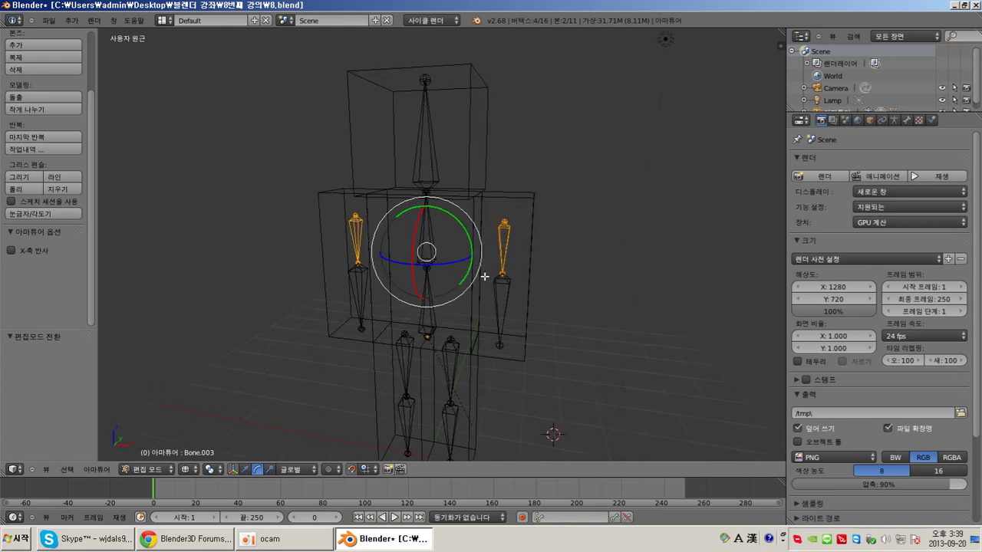
right_click(429, 230, "shift")
middle_click_drag(460, 273, 478, 280)
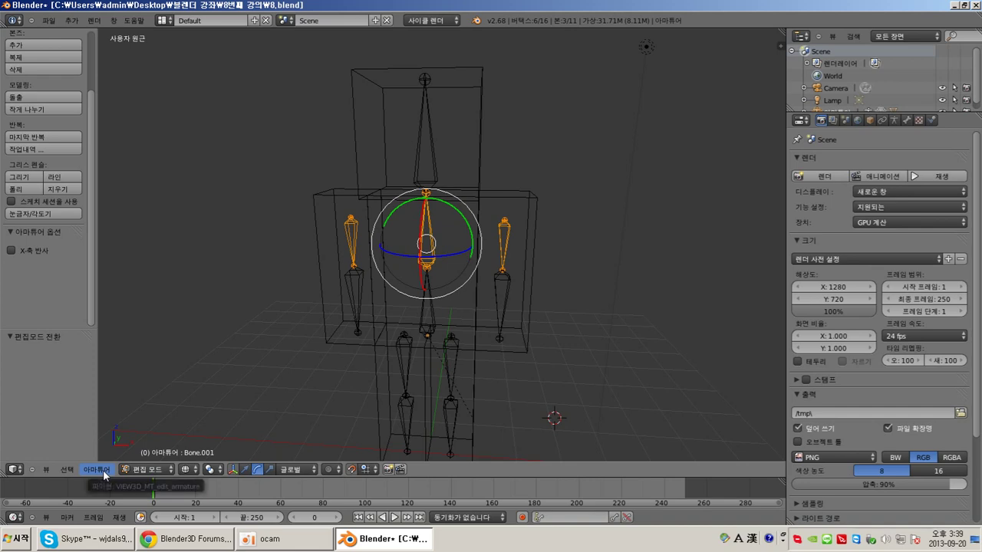
Reselect both upper arm bones with the upper torso bone last, and parent the arms to it with Keep Offset.
right_click(498, 231)
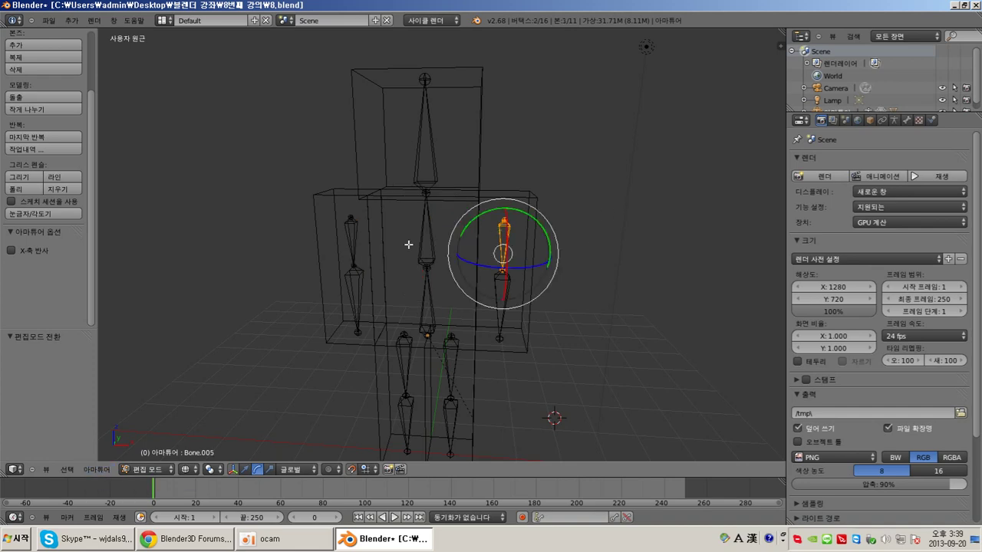
right_click(355, 237, "shift")
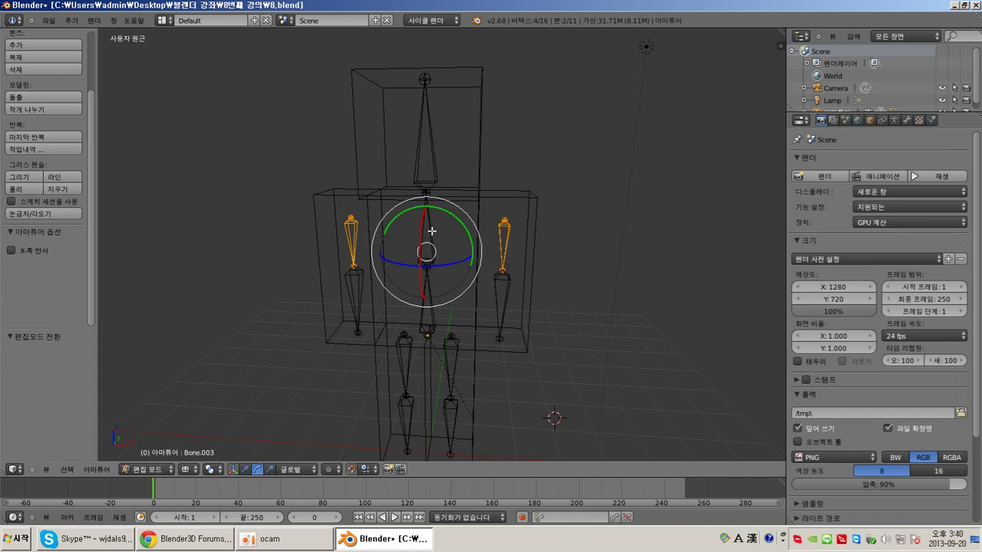
right_click(432, 231, "shift")
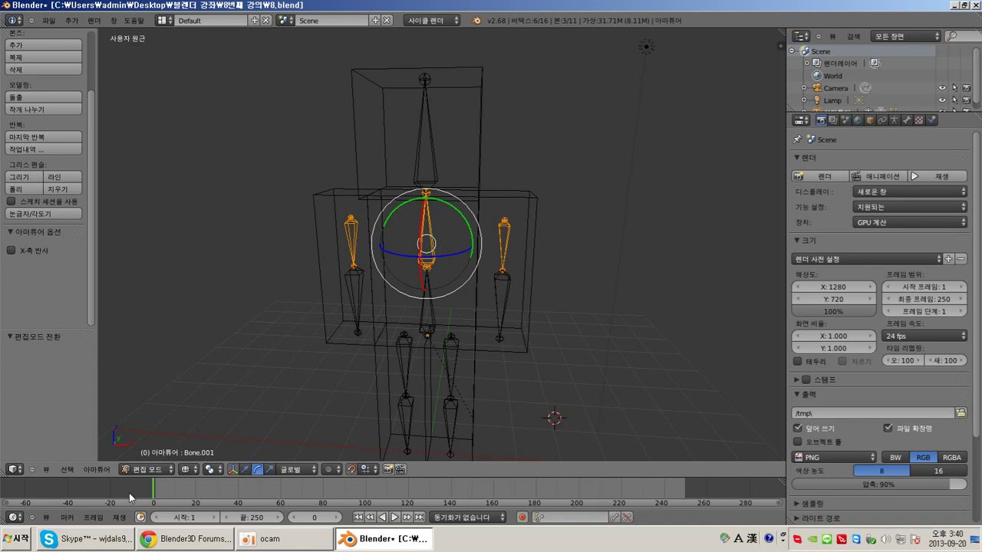
left_click(106, 470)
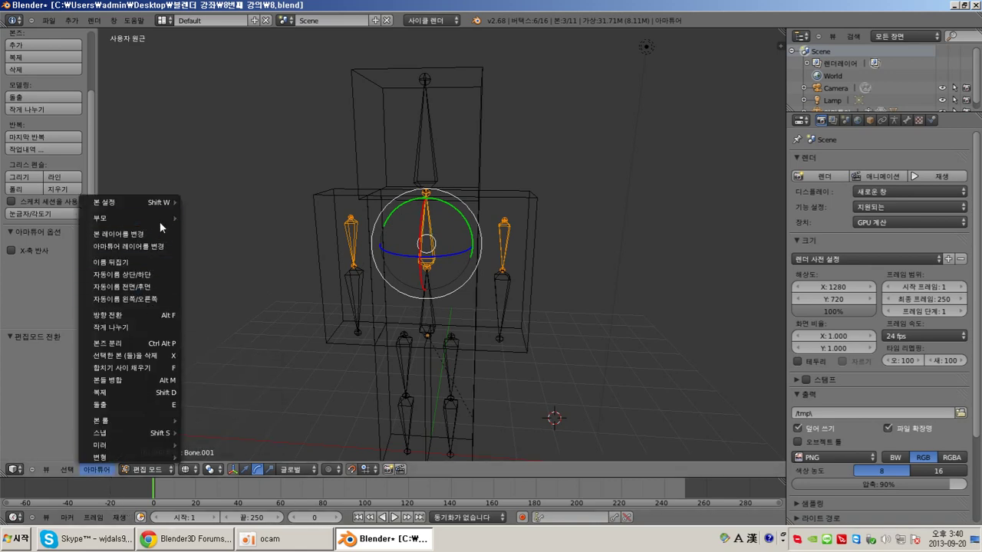
mouse_move(159, 217)
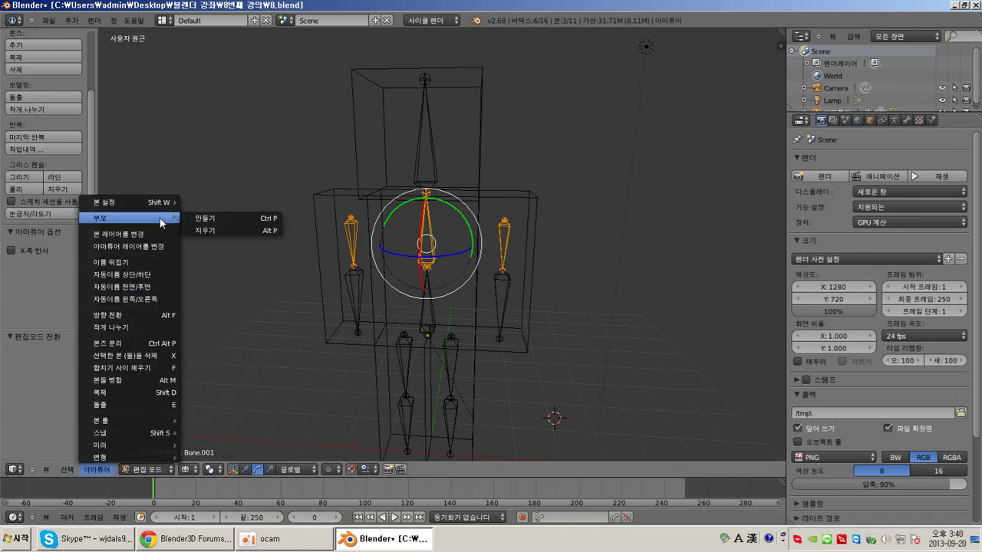
left_click(224, 219)
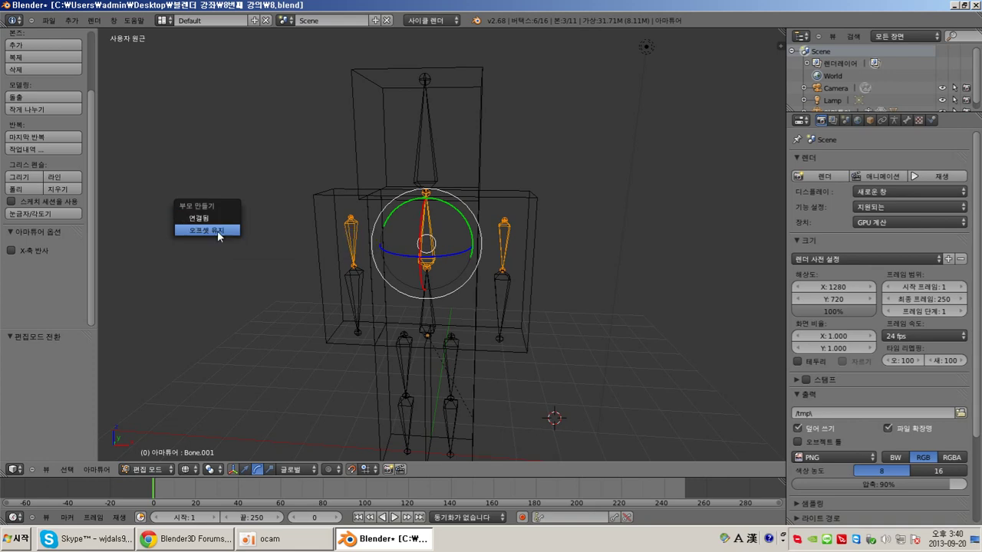
left_click(219, 231)
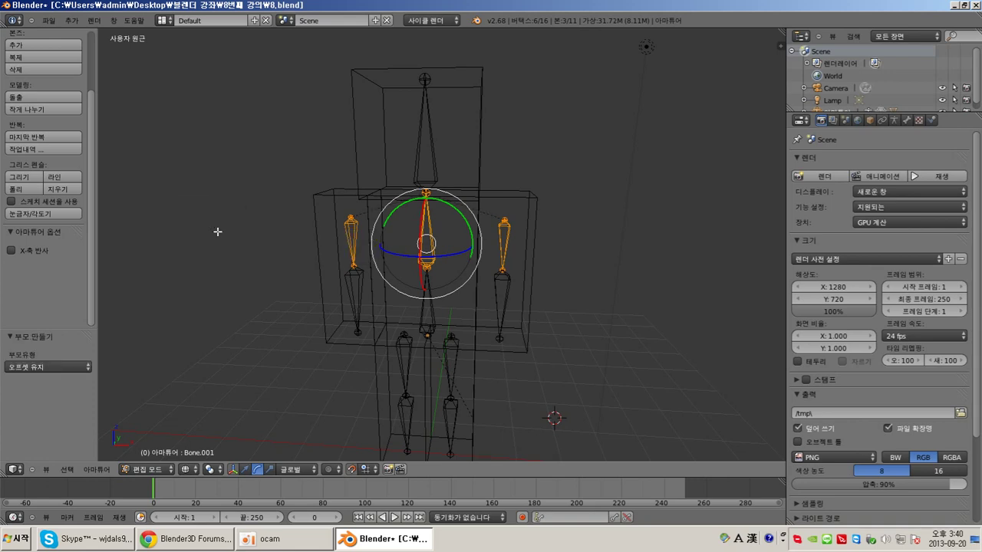
scroll(586, 237, "up", 5)
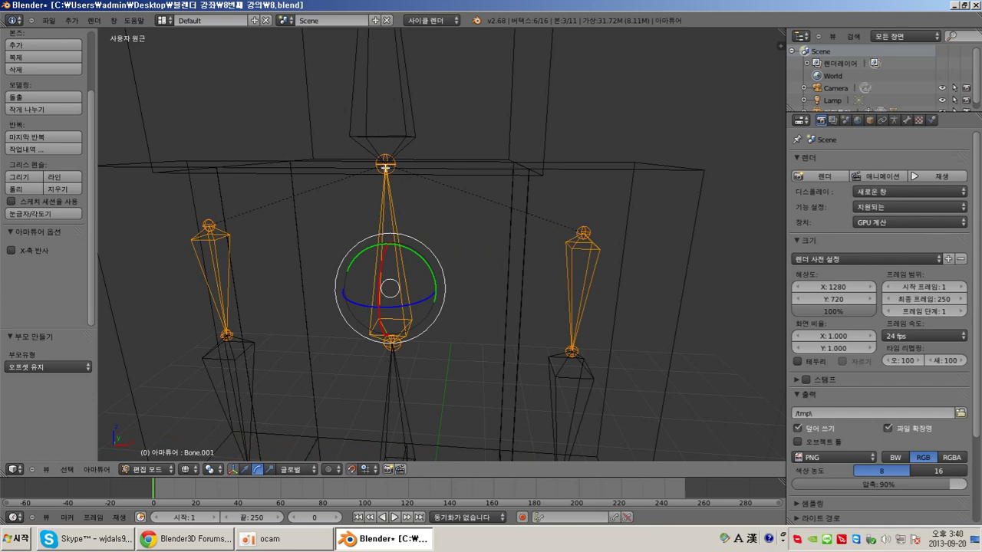
scroll(614, 274, "down", 7)
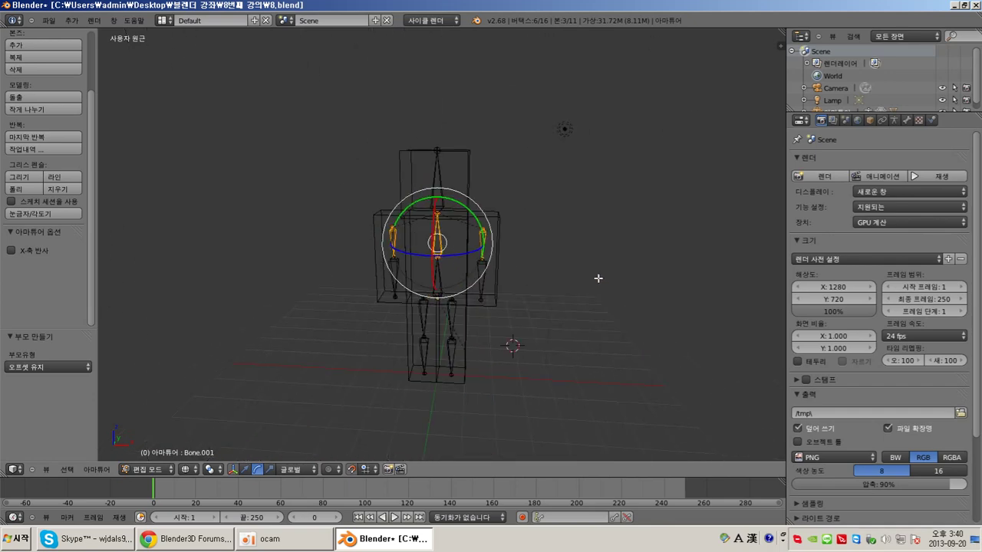
Switch to Pose Mode and try rotating the upper torso bone -5° about the X axis.
scroll(582, 278, "up", 3)
left_click(161, 470)
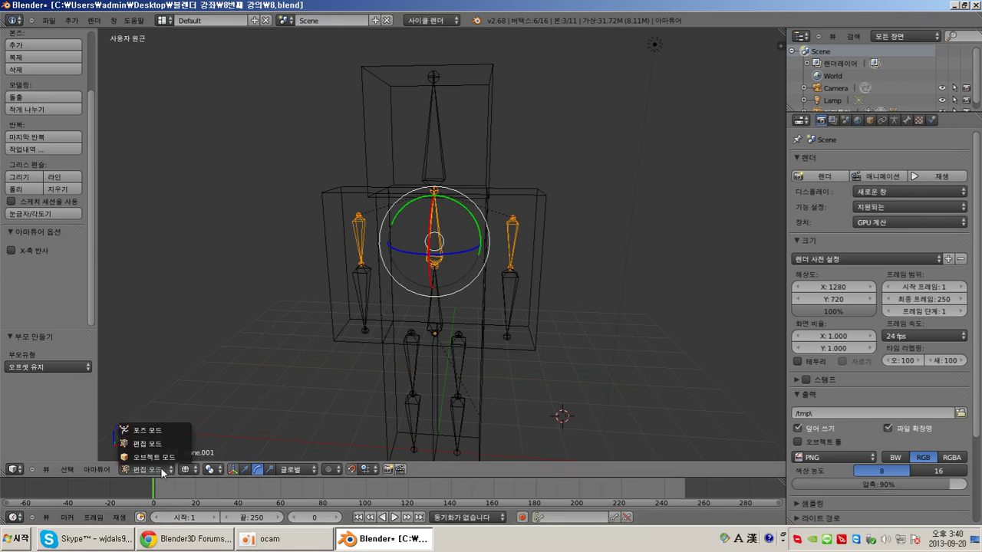
left_click(153, 430)
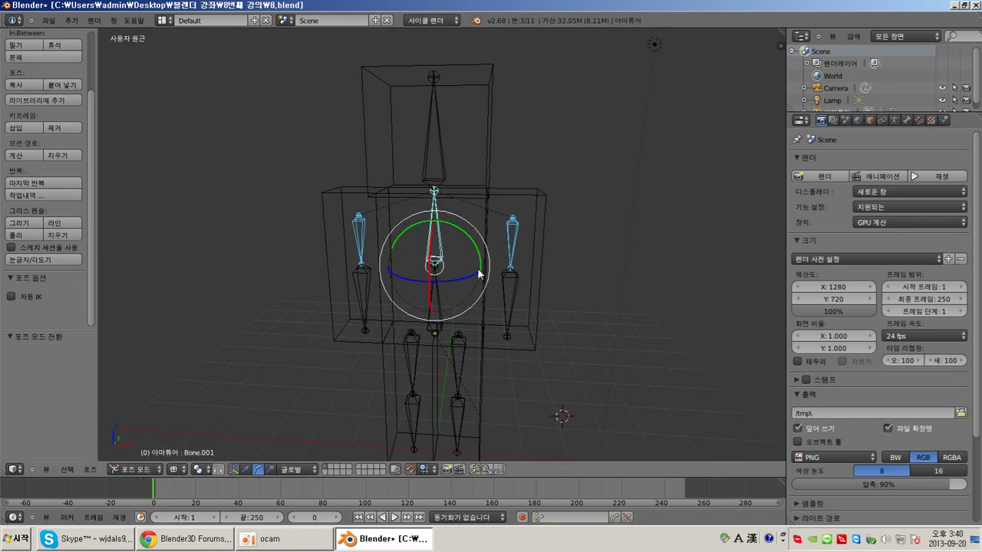
right_click(444, 242)
key("r")
key("x")
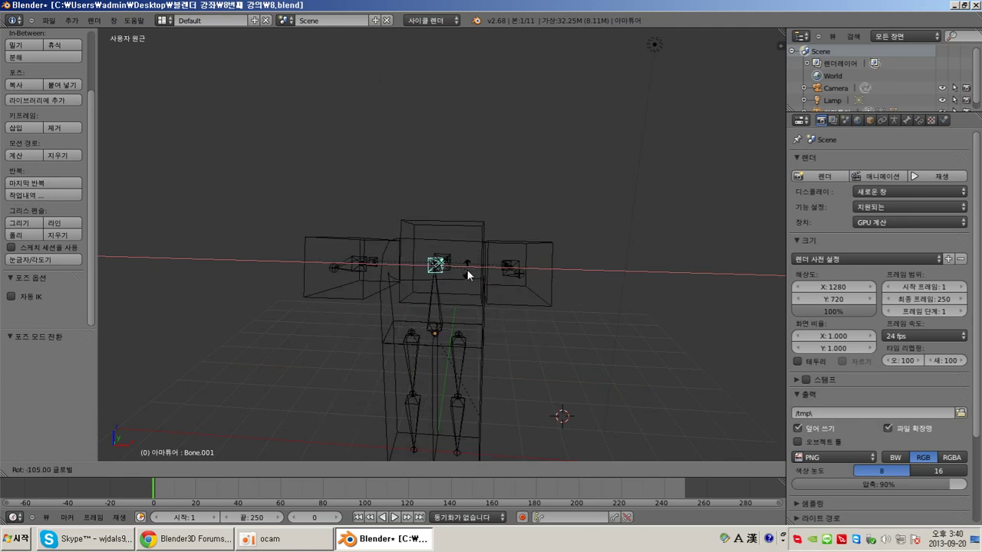
left_click(430, 229)
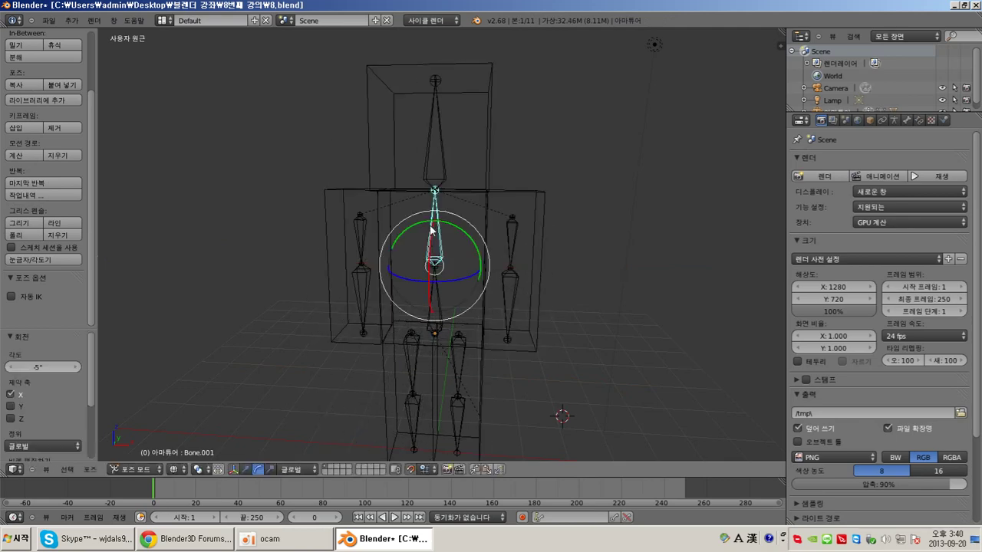
key("ctrl+z")
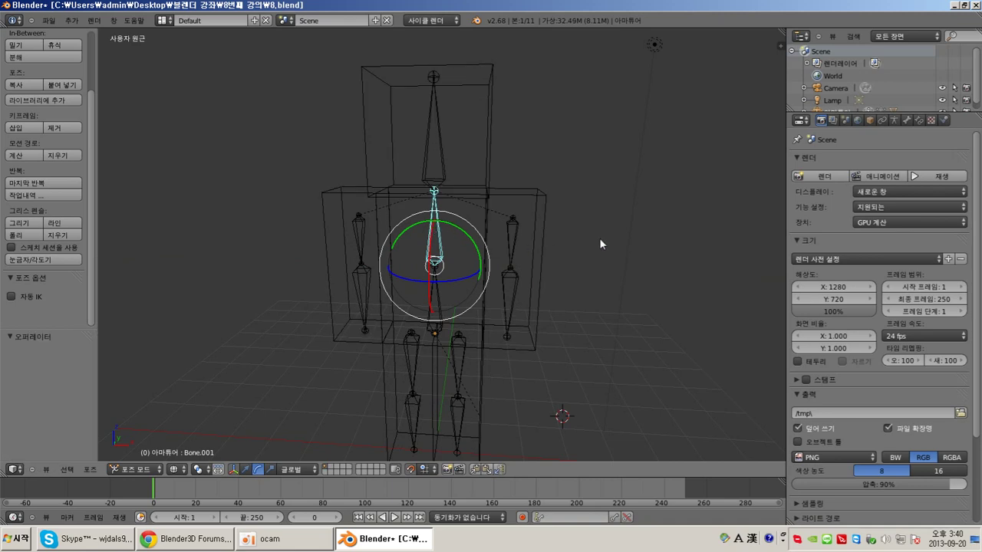
Try rotating the upper arm bone on the positive X side -5° about the X axis.
right_click(512, 238)
type("rx30")
key("BackSpace")
key("BackSpace")
type("-5")
key("Return")
key("ctrl+z")
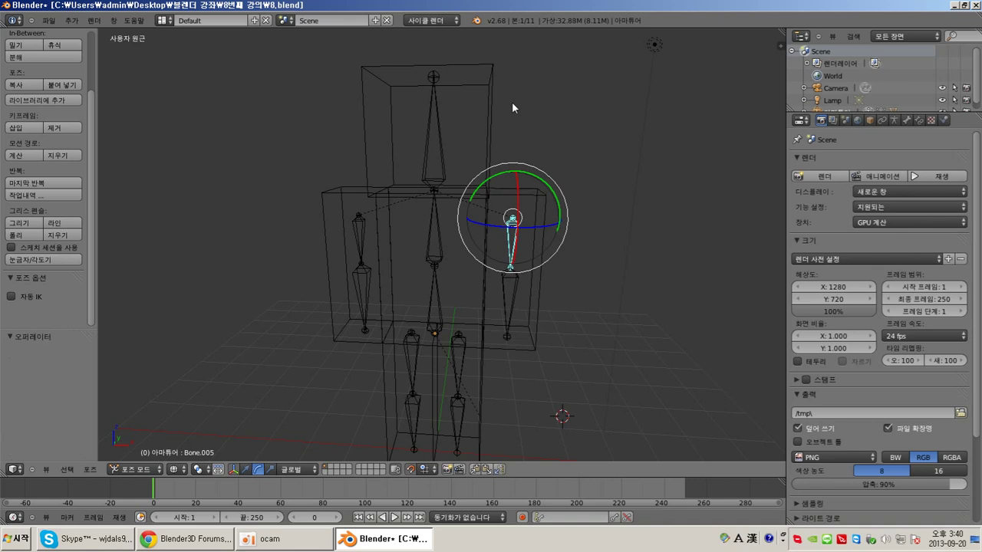
Try rotating the upper leg bone on the positive X side about the X axis.
middle_click_drag(583, 305, 570, 276)
right_click(434, 255)
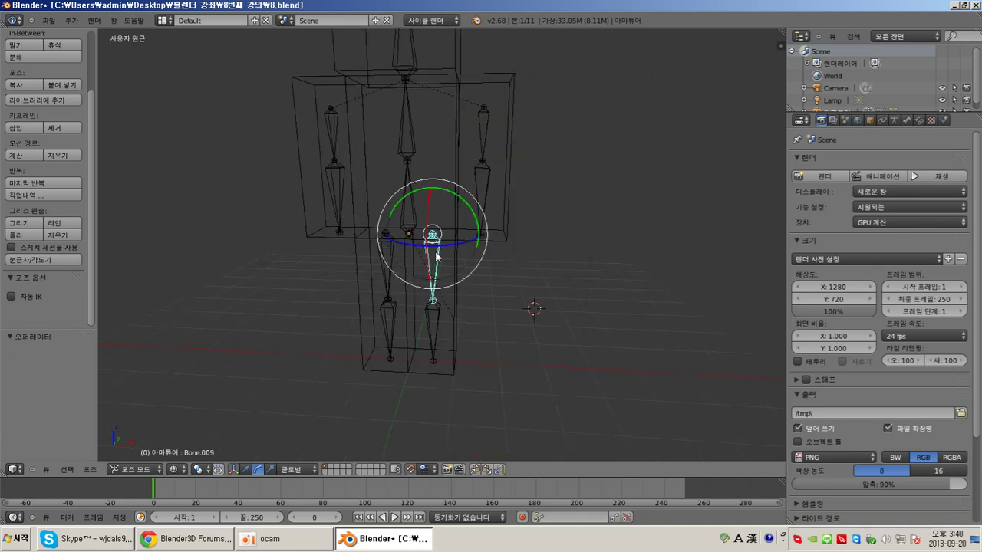
left_click_drag(427, 259, 422, 283)
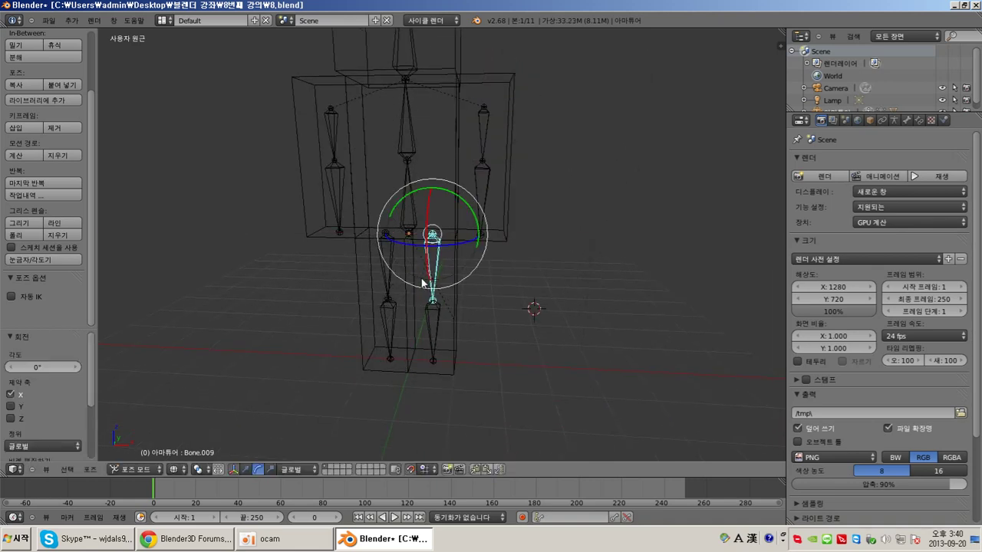
Try rotating the lower torso bone -25° about the X axis.
right_click(416, 214)
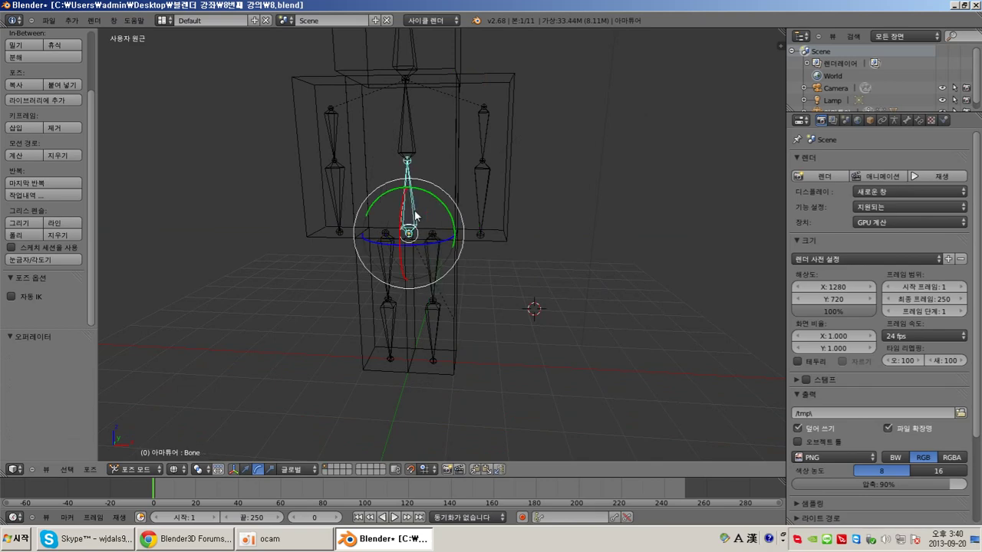
left_click_drag(398, 228, 384, 150)
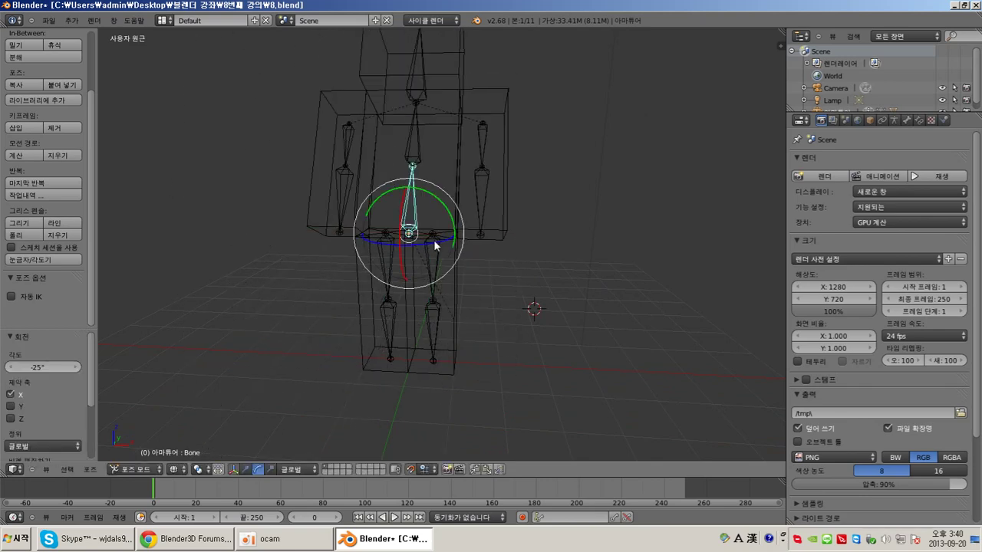
scroll(438, 251, "up", 5)
scroll(434, 258, "down", 5)
scroll(420, 269, "up", 3)
Select the upper leg bone on the negative X side and return the armature to Edit Mode.
right_click(385, 327)
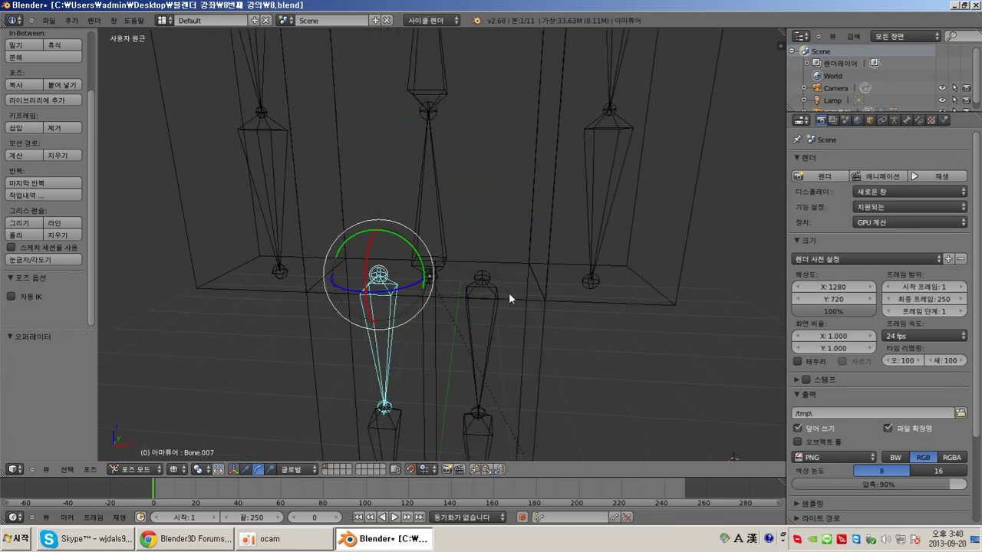
right_click(489, 285)
right_click(424, 226)
right_click(383, 332)
left_click(154, 469)
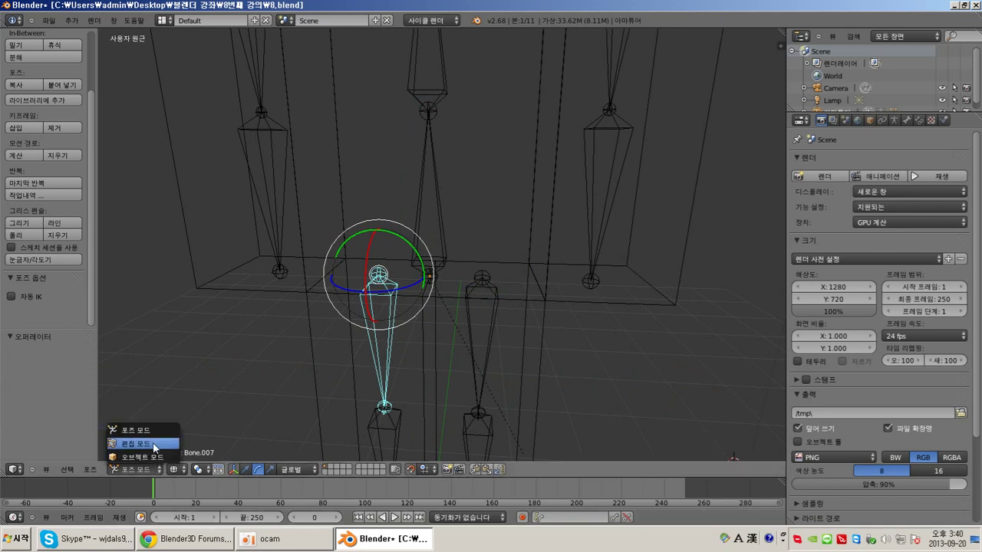
left_click(138, 441)
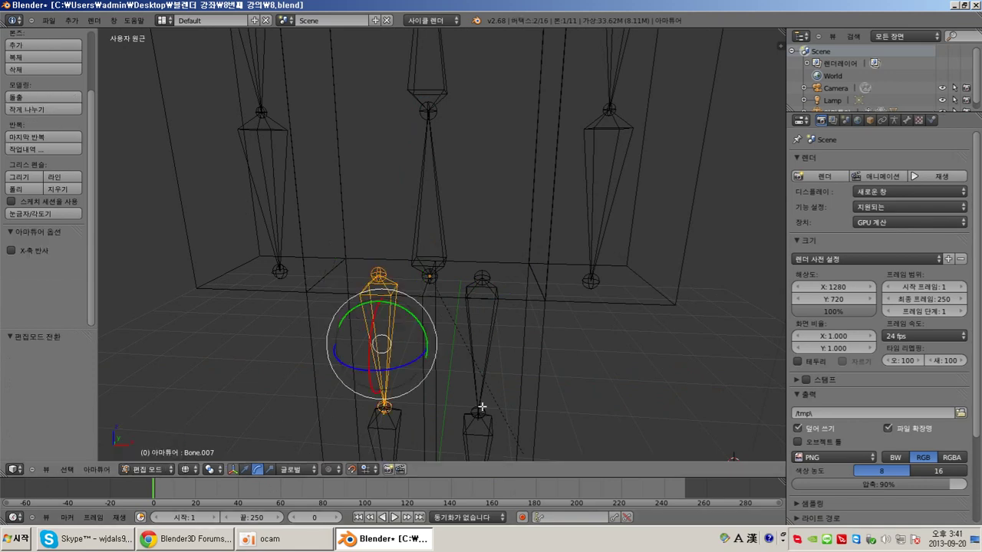
Add the other upper leg bone and finally the lower torso bone to the selection, and parent the legs to it with Keep Offset.
right_click(494, 313, "shift")
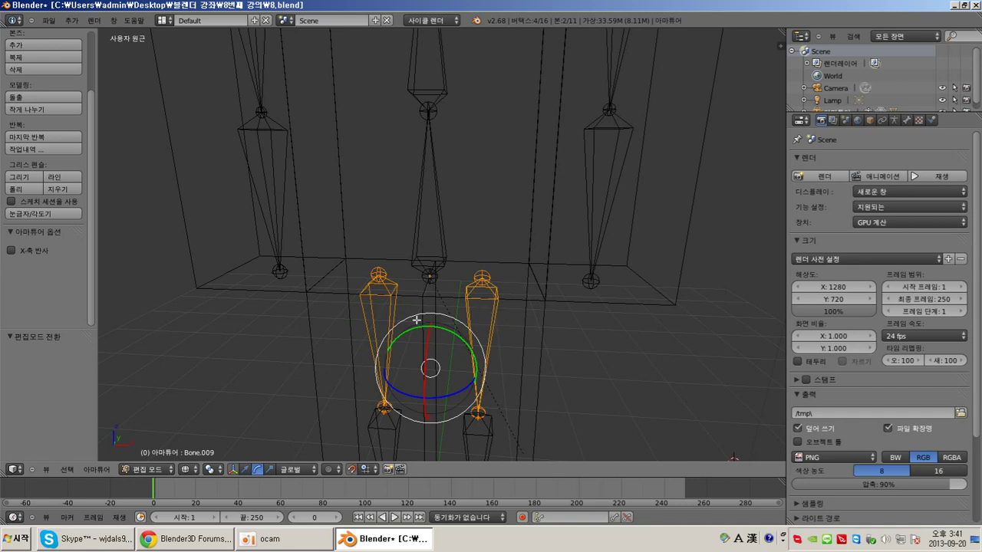
right_click(446, 244, "shift")
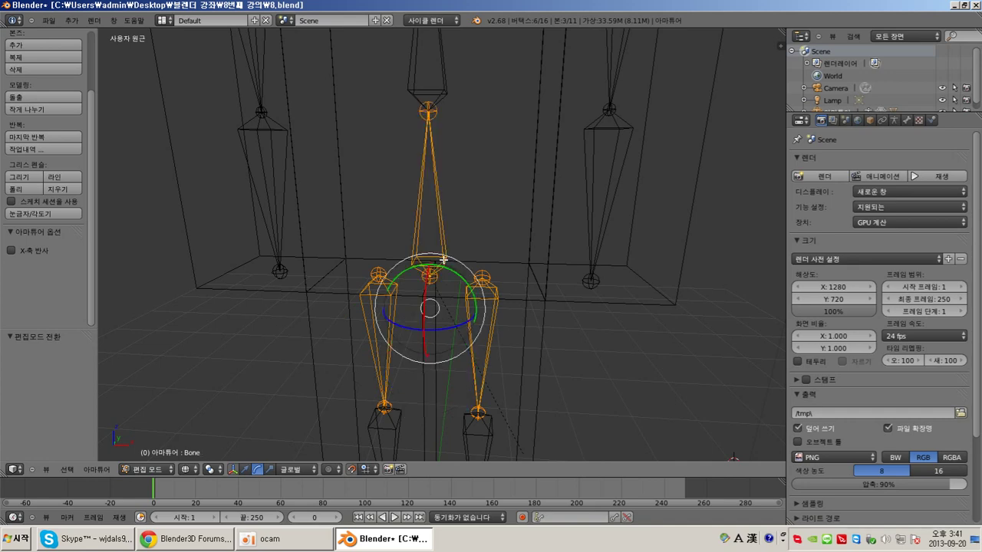
left_click(99, 468)
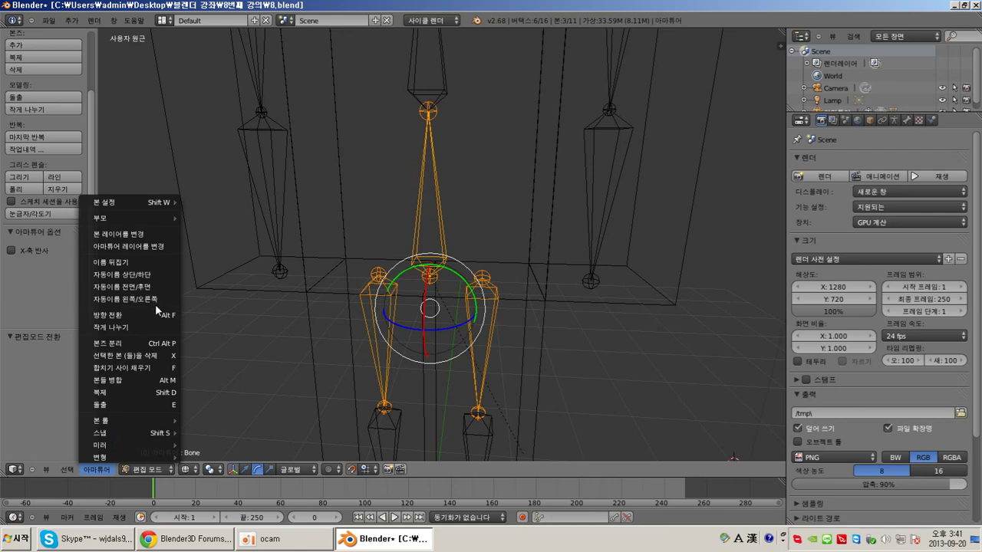
mouse_move(122, 218)
left_click(213, 217)
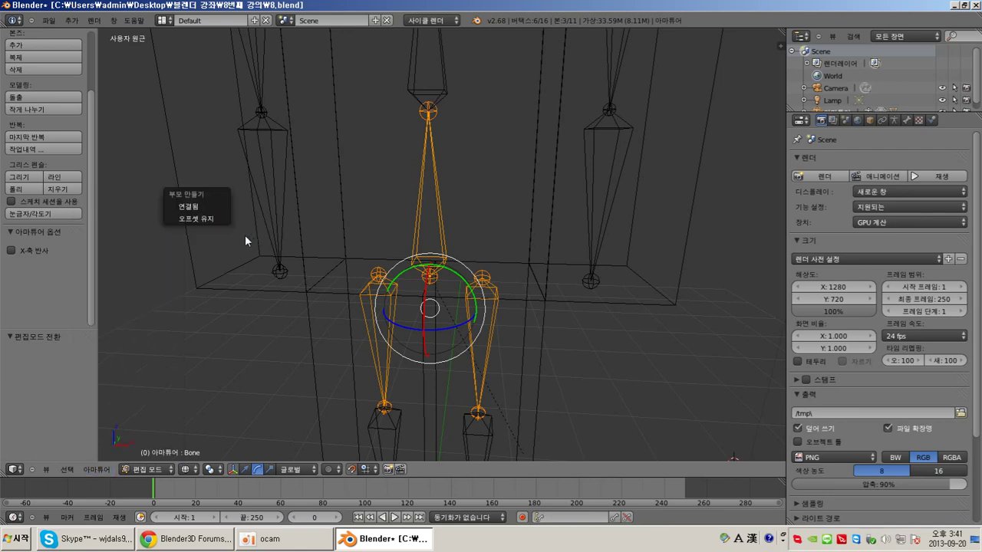
left_click(224, 220)
middle_click_drag(449, 274, 449, 286)
scroll(449, 285, "up", 3)
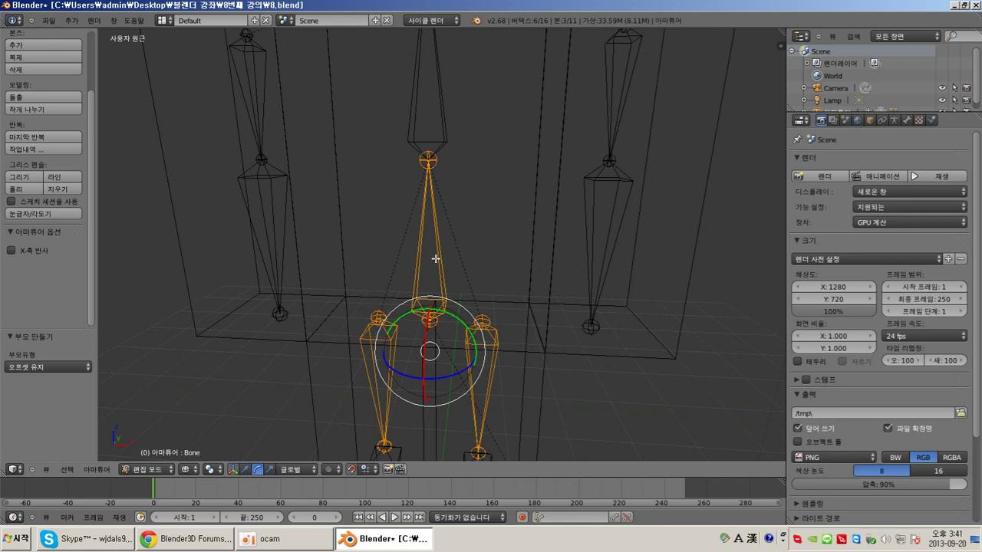
scroll(559, 241, "down", 4)
scroll(588, 232, "down", 2)
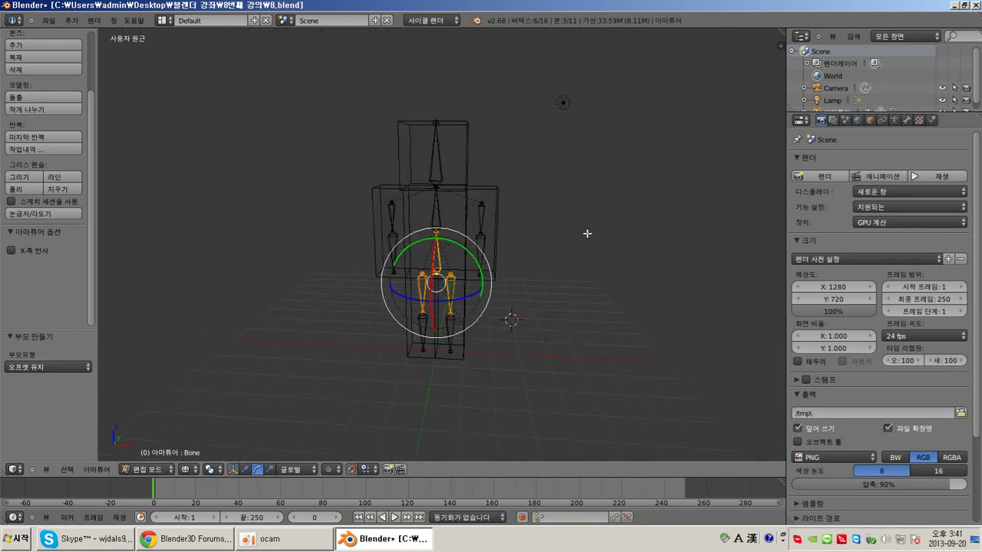
middle_click_drag(585, 239, 585, 249, "shift")
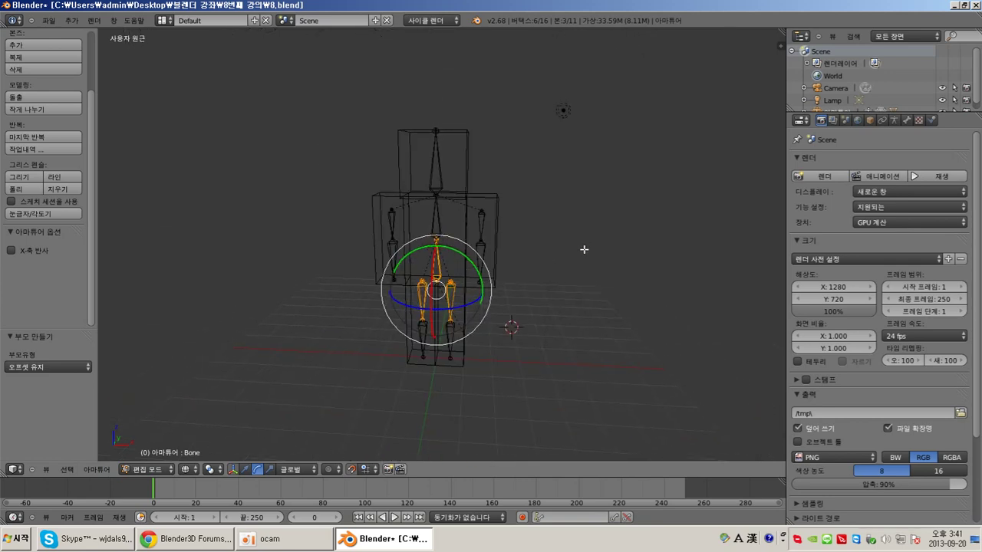